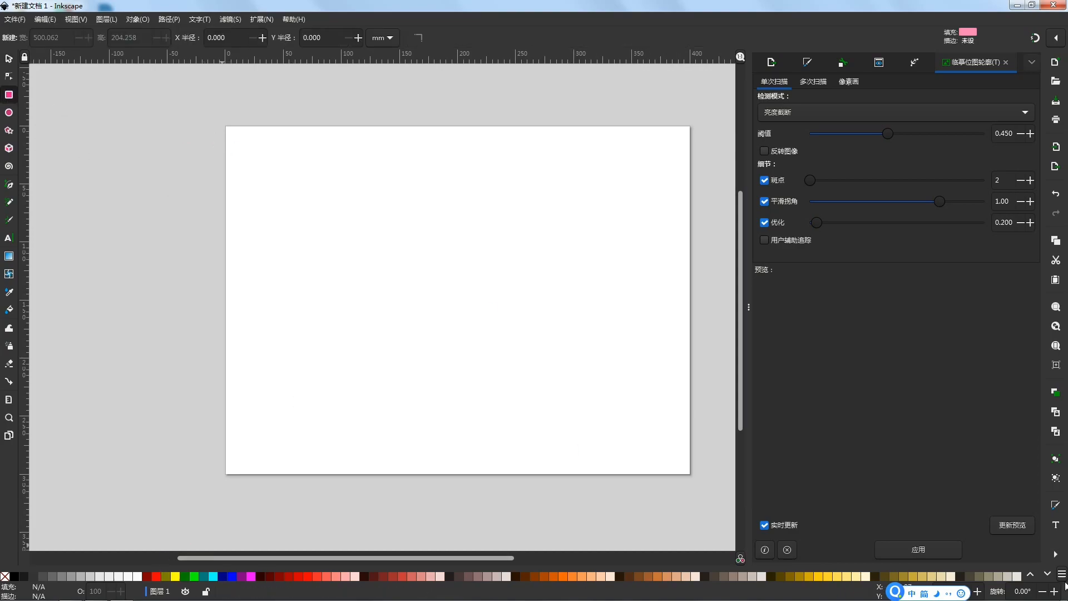
Step: Draw a rectangle of about 401 × 301 mm covering the whole page and fill it with light aqua
{"action": "left_click", "coordinate": [1048, 574]}
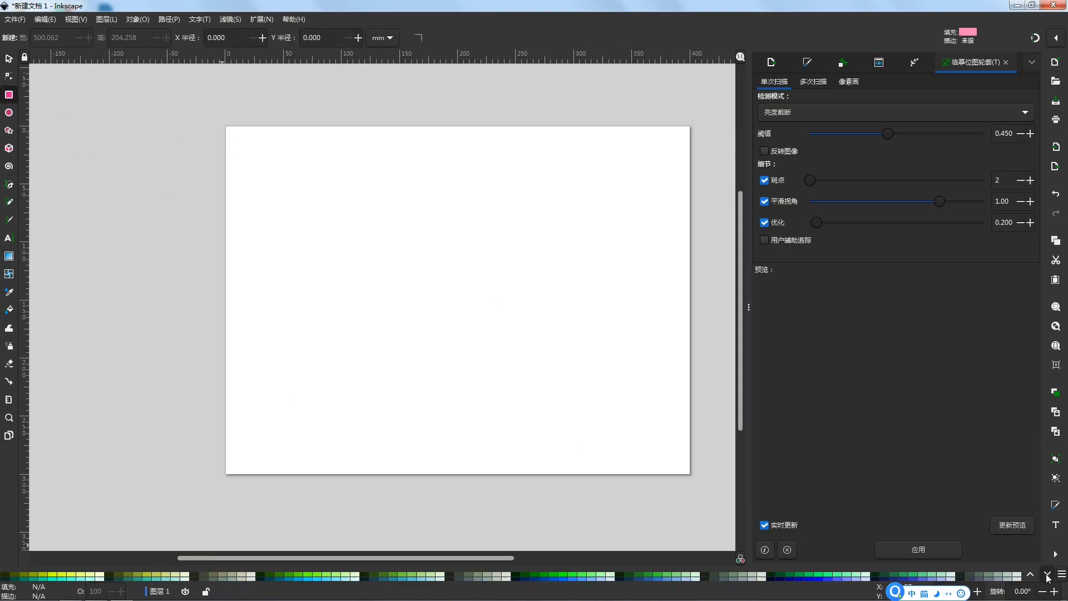
{"action": "left_click", "coordinate": [436, 576]}
{"action": "left_click_drag", "start_coordinate": [226, 124], "coordinate": [691, 476]}
{"action": "key", "text": "Escape"}
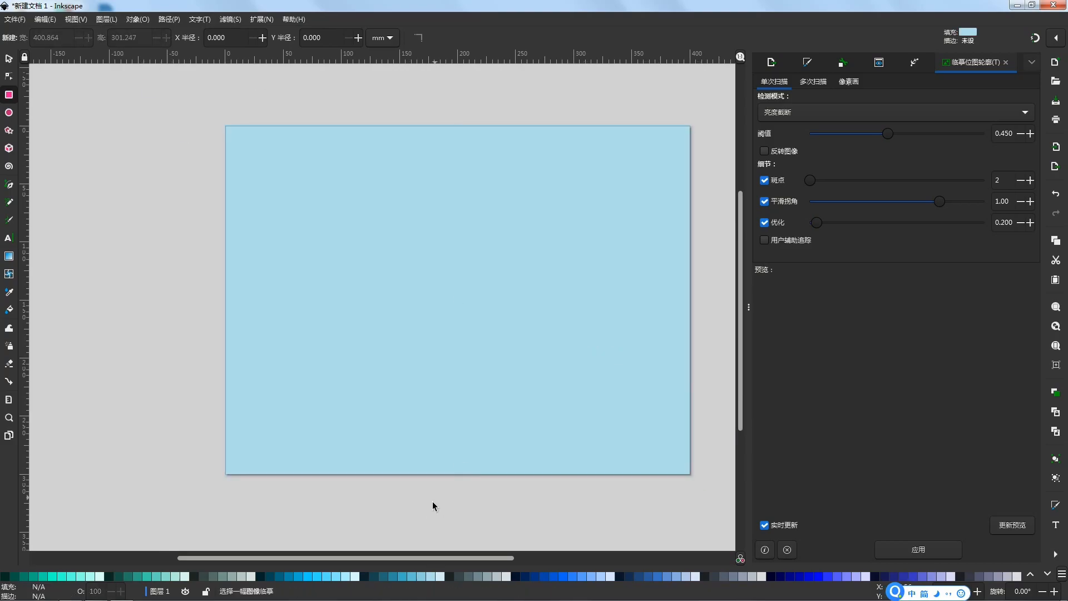
{"action": "key", "text": "s"}
{"action": "left_click", "coordinate": [312, 423]}
{"action": "left_click", "coordinate": [176, 577]}
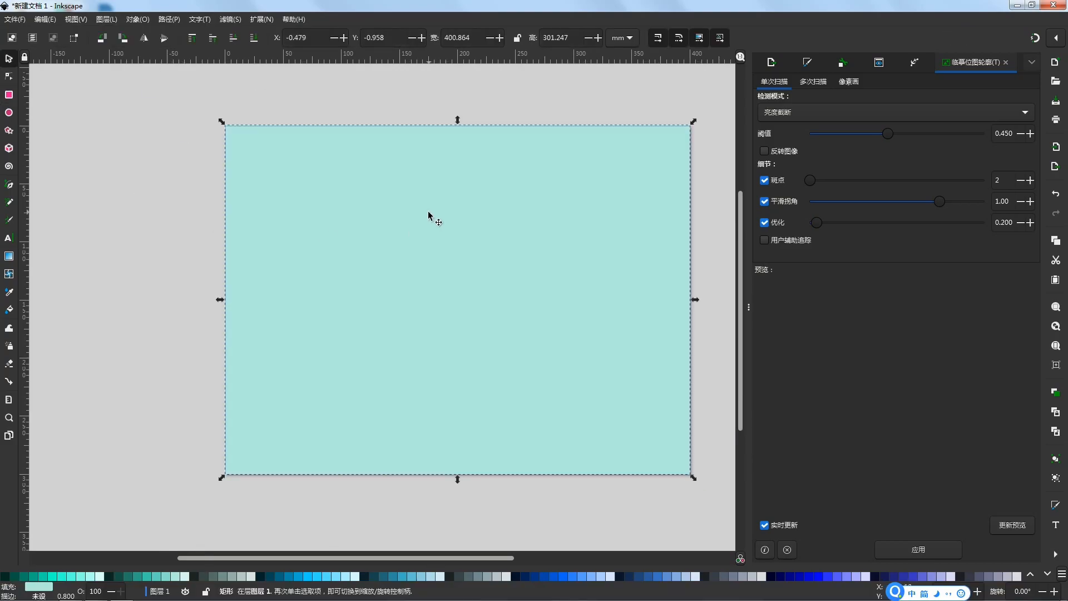
Step: Make very pale aqua the fill for new shapes by applying it to the background rectangle and undoing that change
{"action": "double_click", "coordinate": [10, 95]}
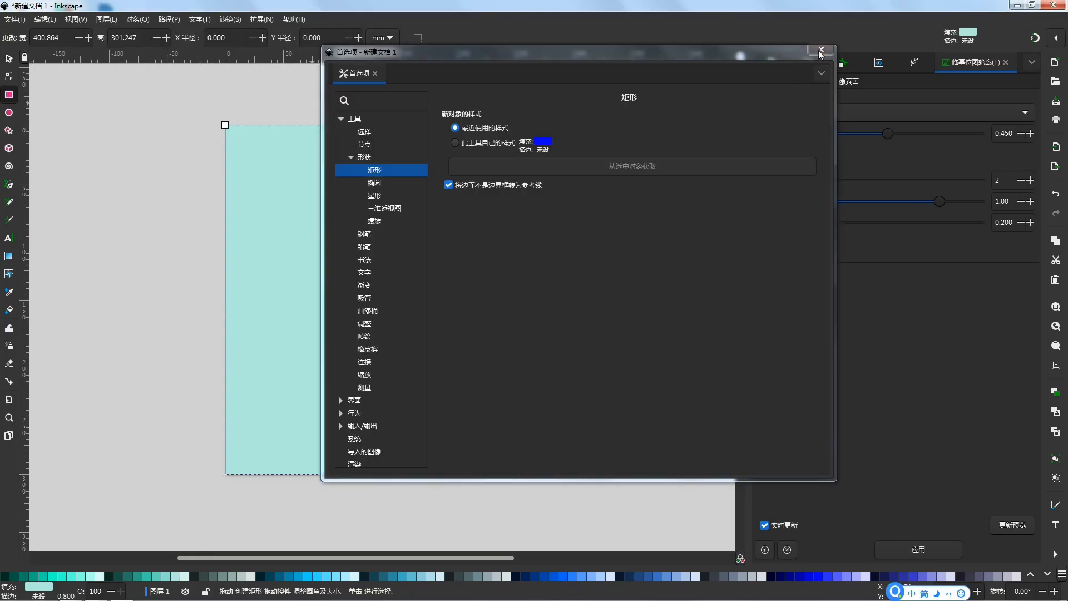
{"action": "left_click", "coordinate": [822, 52]}
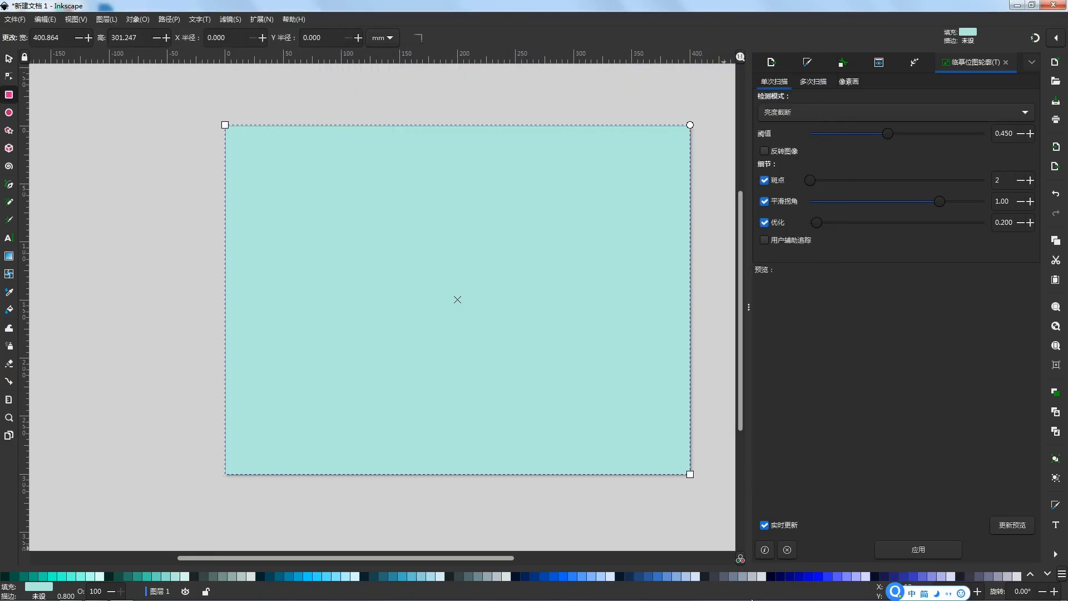
{"action": "left_click", "coordinate": [185, 576]}
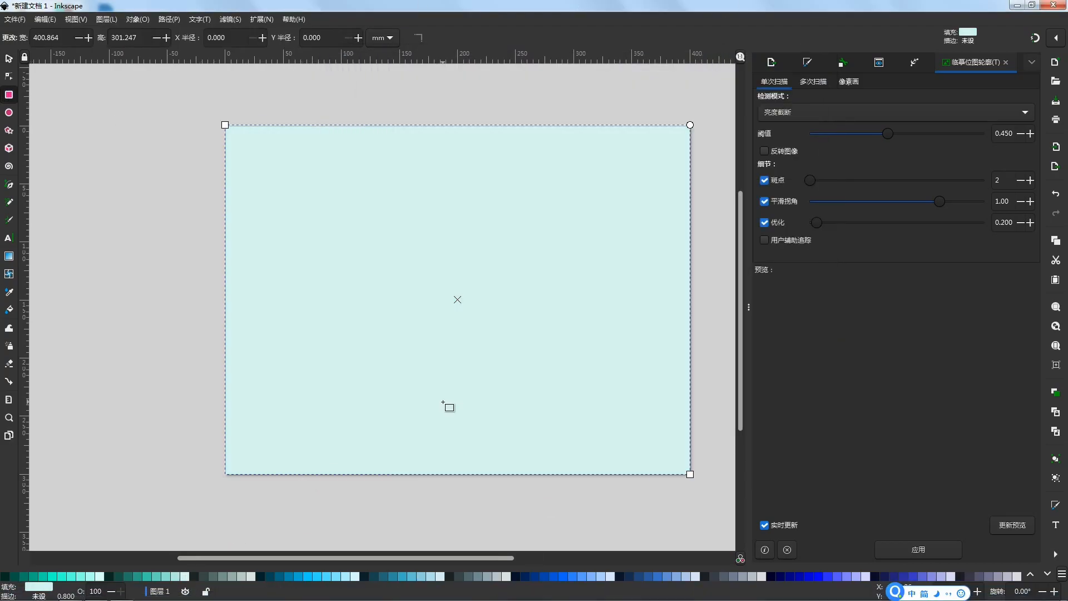
{"action": "key", "text": "ctrl+z"}
{"action": "left_click", "coordinate": [210, 143]}
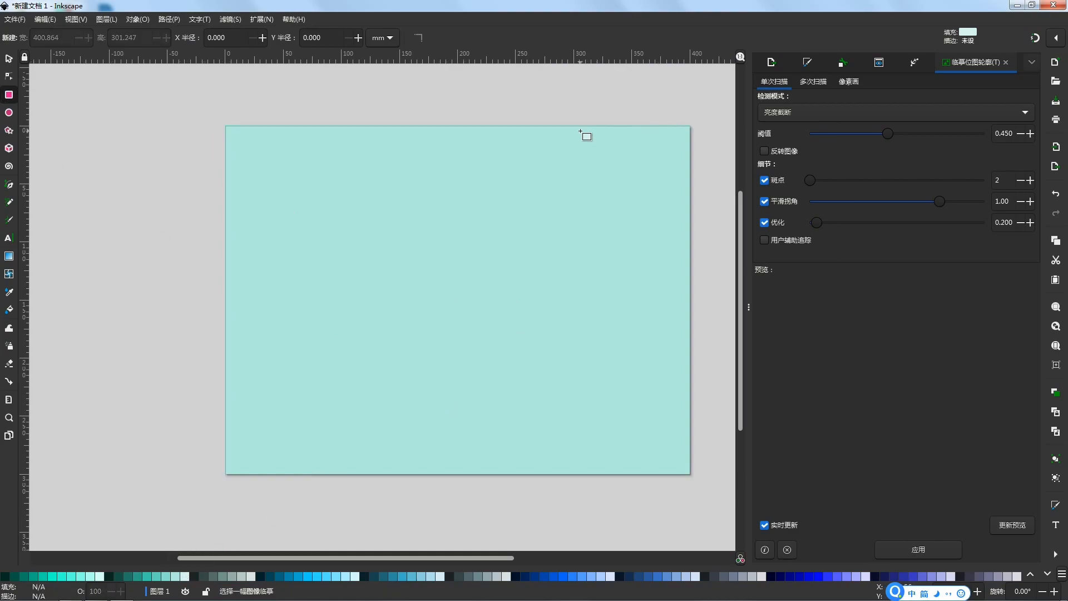
Step: Draw a pale aqua bar down from the background's upper edge, skew it into a diagonal beam and shift it toward the page centre
{"action": "mouse_move", "coordinate": [580, 126]}
{"action": "left_mouse_down"}
{"action": "mouse_move", "coordinate": [489, 248]}
{"action": "mouse_move", "coordinate": [543, 333]}
{"action": "mouse_move", "coordinate": [487, 329]}
{"action": "left_mouse_up"}
{"action": "key", "text": "s"}
{"action": "left_click", "coordinate": [565, 255]}
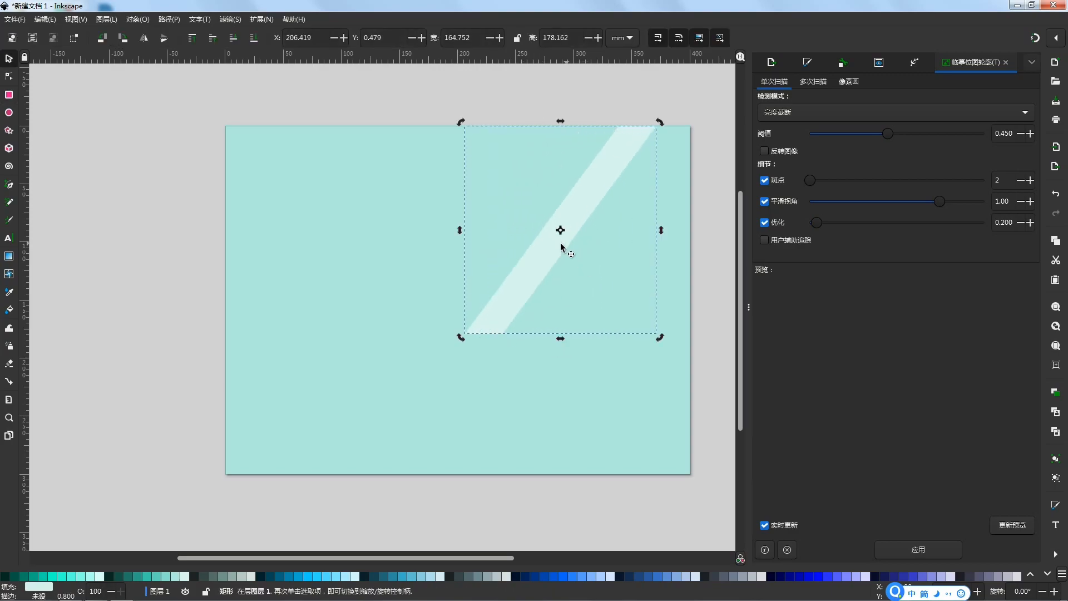
{"action": "left_click_drag", "start_coordinate": [561, 244], "coordinate": [496, 245]}
{"action": "key", "text": "Escape"}
{"action": "left_click", "coordinate": [531, 201]}
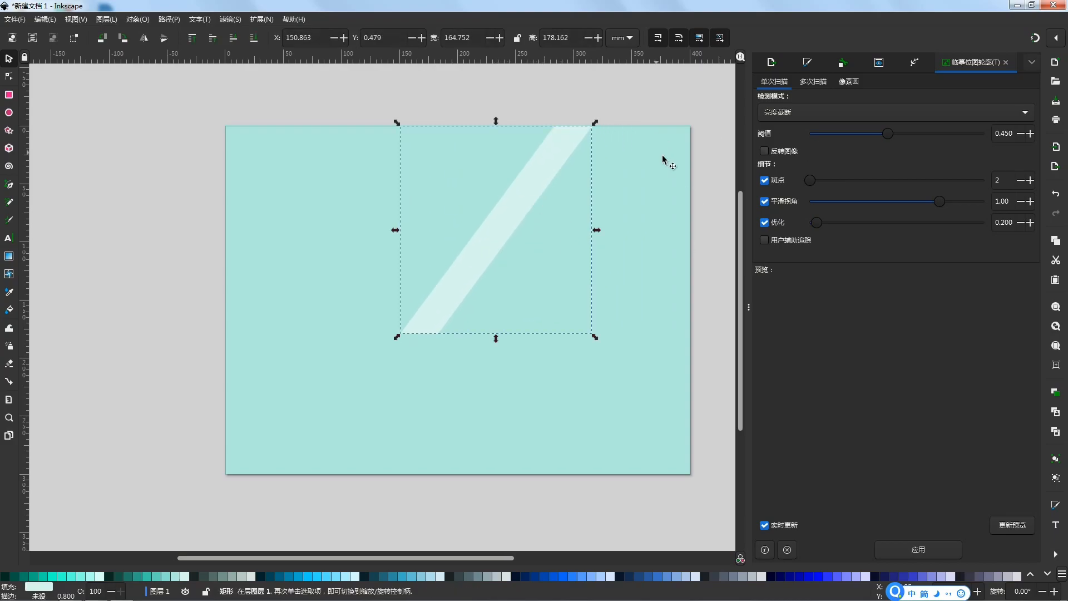
Step: Blur the diagonal beam strongly so that it looks like a soft ray of light
{"action": "left_click", "coordinate": [808, 63]}
{"action": "mouse_move", "coordinate": [758, 531]}
{"action": "left_mouse_down"}
{"action": "mouse_move", "coordinate": [918, 531]}
{"action": "mouse_move", "coordinate": [835, 532]}
{"action": "mouse_move", "coordinate": [855, 531]}
{"action": "left_mouse_up"}
{"action": "left_click_drag", "start_coordinate": [668, 229], "coordinate": [723, 233]}
{"action": "left_click", "coordinate": [651, 447]}
{"action": "key", "text": "Escape"}
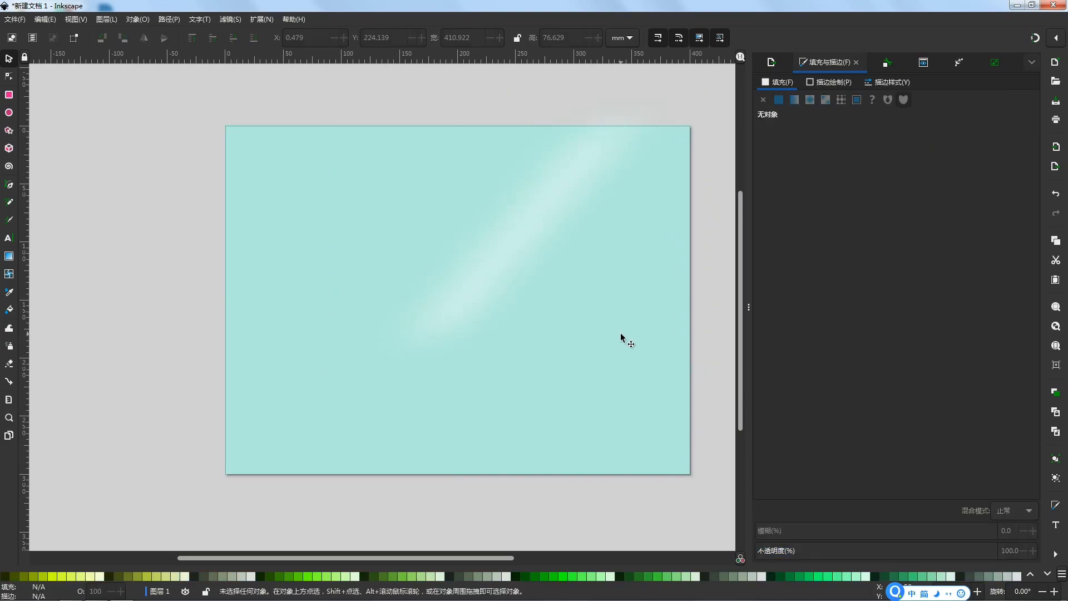
Step: Draw a pale yellow rectangle of about 399 × 77 mm along the page's lower edge as the ground
{"action": "left_click", "coordinate": [8, 94]}
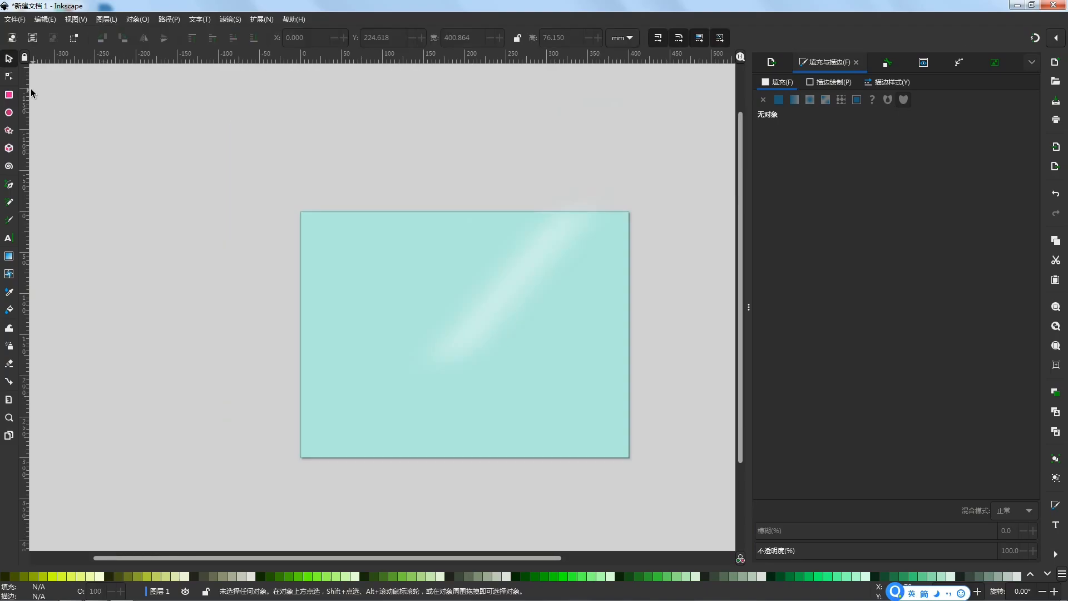
{"action": "key", "text": "r"}
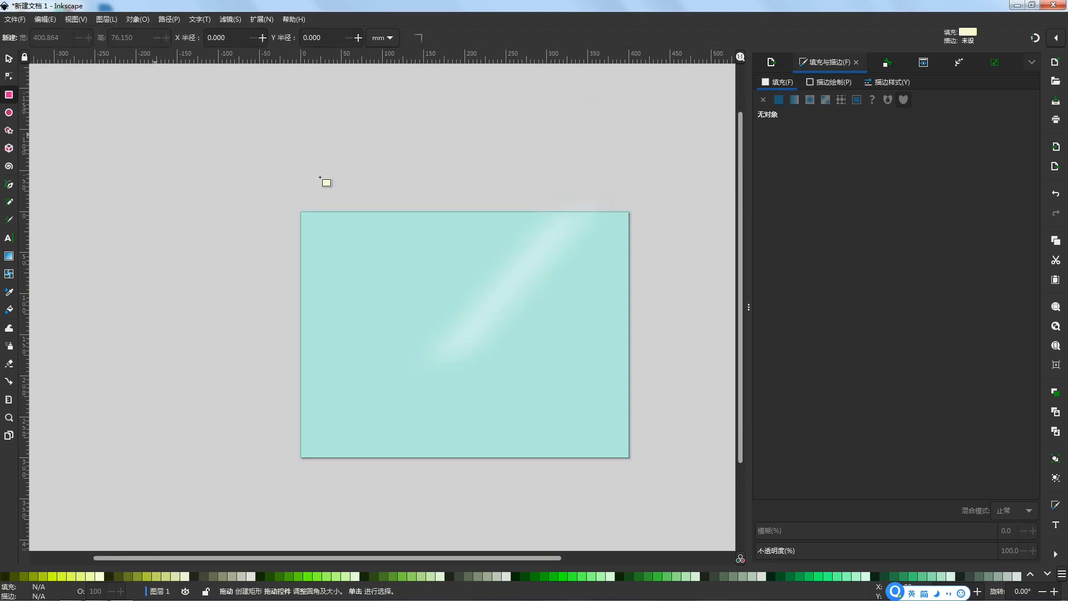
{"action": "left_click_drag", "start_coordinate": [298, 417], "coordinate": [630, 466]}
{"action": "key", "text": "Escape"}
{"action": "key", "text": "s"}
{"action": "left_click", "coordinate": [572, 431]}
{"action": "left_click_drag", "start_coordinate": [571, 430], "coordinate": [570, 424]}
{"action": "left_click_drag", "start_coordinate": [465, 409], "coordinate": [466, 395]}
{"action": "key", "text": "Escape"}
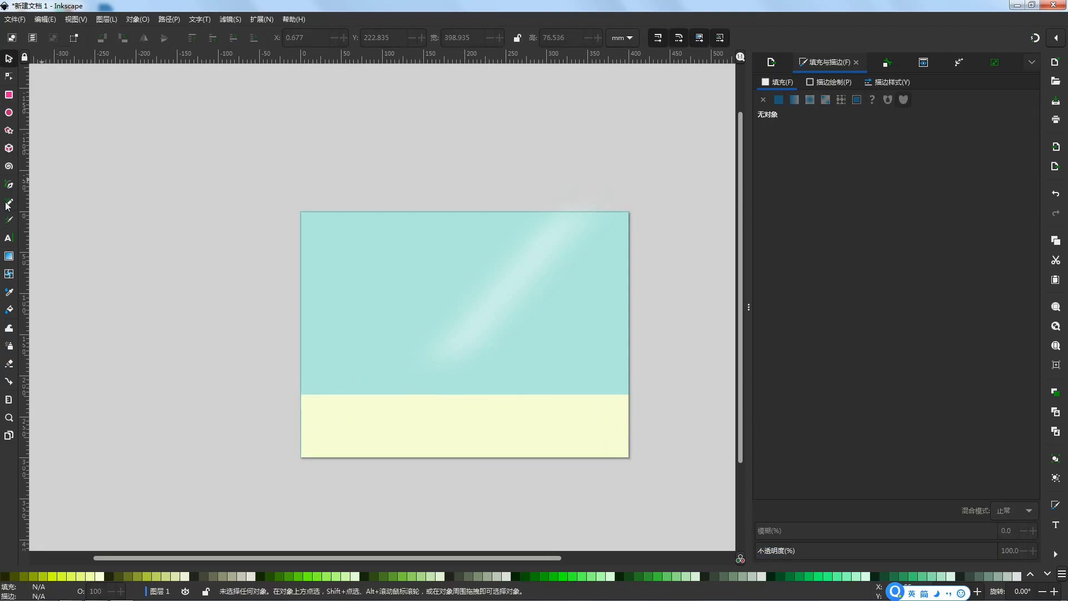
Step: Draw a closed wavy pale yellow shape with the Pen tool across the upper edge of the ground rectangle, spanning the page width
{"action": "left_click", "coordinate": [9, 184]}
{"action": "left_click", "coordinate": [303, 394]}
{"action": "left_click", "coordinate": [309, 378]}
{"action": "left_click", "coordinate": [326, 379]}
{"action": "left_click", "coordinate": [370, 388]}
{"action": "left_click", "coordinate": [461, 370]}
{"action": "left_click", "coordinate": [522, 382]}
{"action": "left_click", "coordinate": [607, 364]}
{"action": "left_click", "coordinate": [629, 369]}
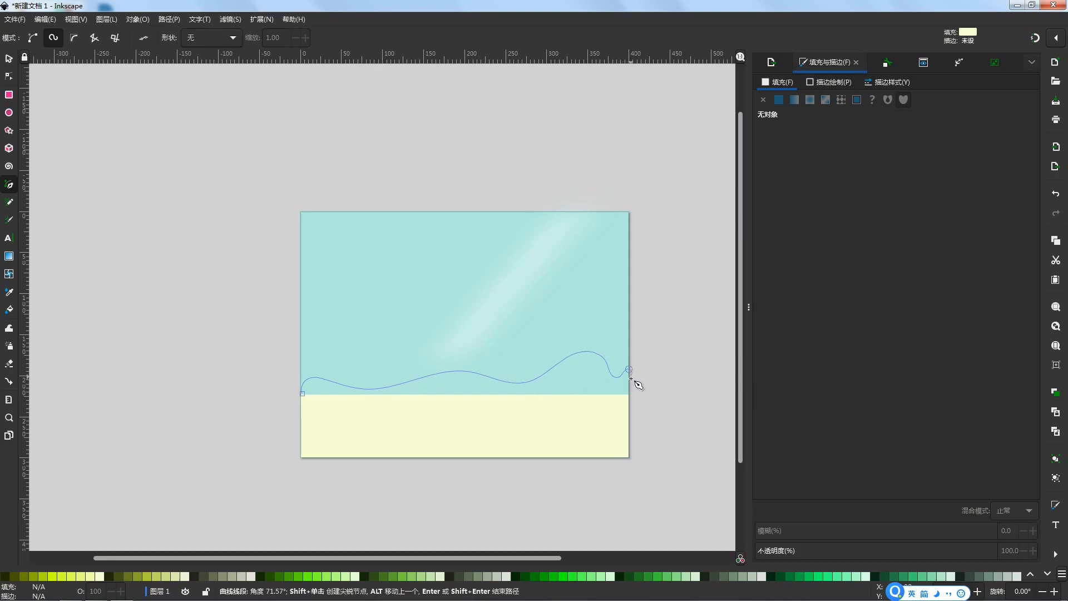
{"action": "left_click", "coordinate": [629, 383]}
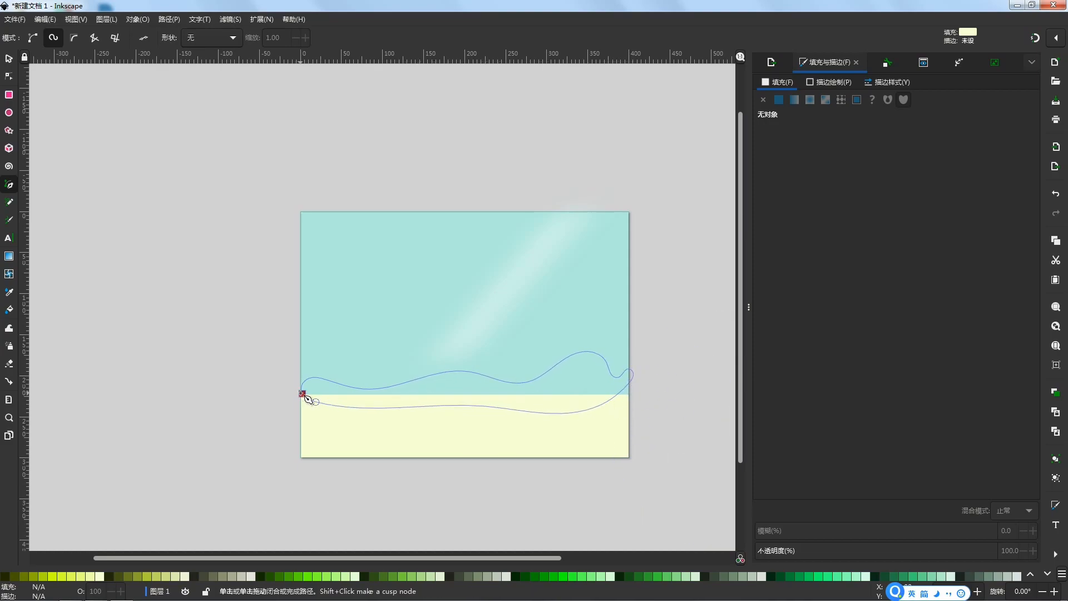
{"action": "left_click", "coordinate": [304, 393]}
{"action": "key", "text": "Escape"}
{"action": "key", "text": "space"}
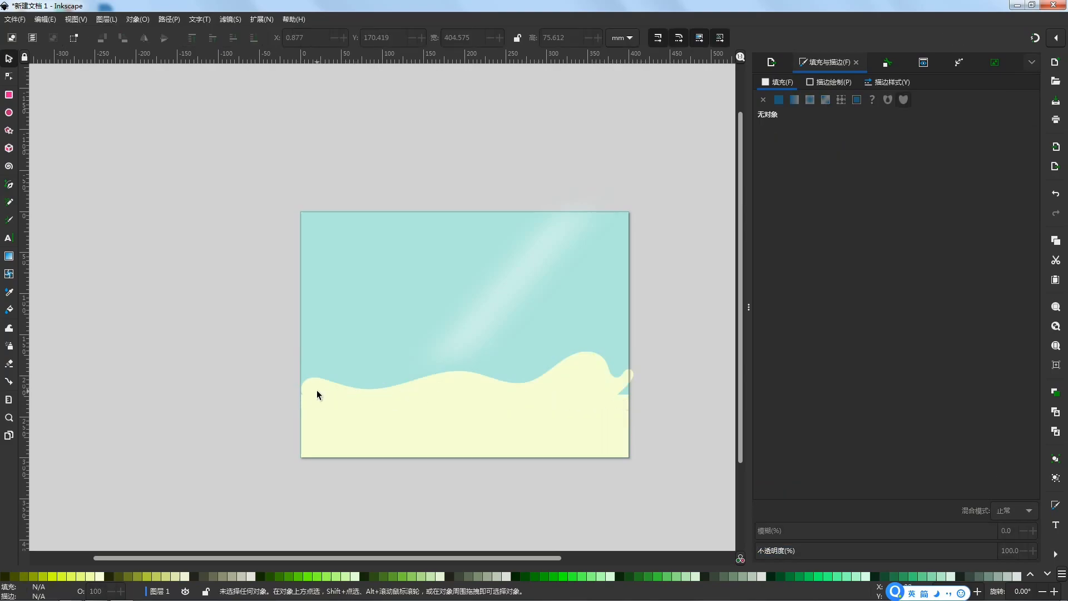
Step: Adjust the leftmost node and its handles on the wavy shape so the curve bulges less past the page edge
{"action": "left_click", "coordinate": [316, 390]}
{"action": "left_click", "coordinate": [9, 77]}
{"action": "scroll", "coordinate": [307, 403], "scroll_direction": "up", "scroll_amount": 8}
{"action": "left_click_drag", "start_coordinate": [243, 227], "coordinate": [229, 244]}
{"action": "left_click_drag", "start_coordinate": [301, 289], "coordinate": [221, 325]}
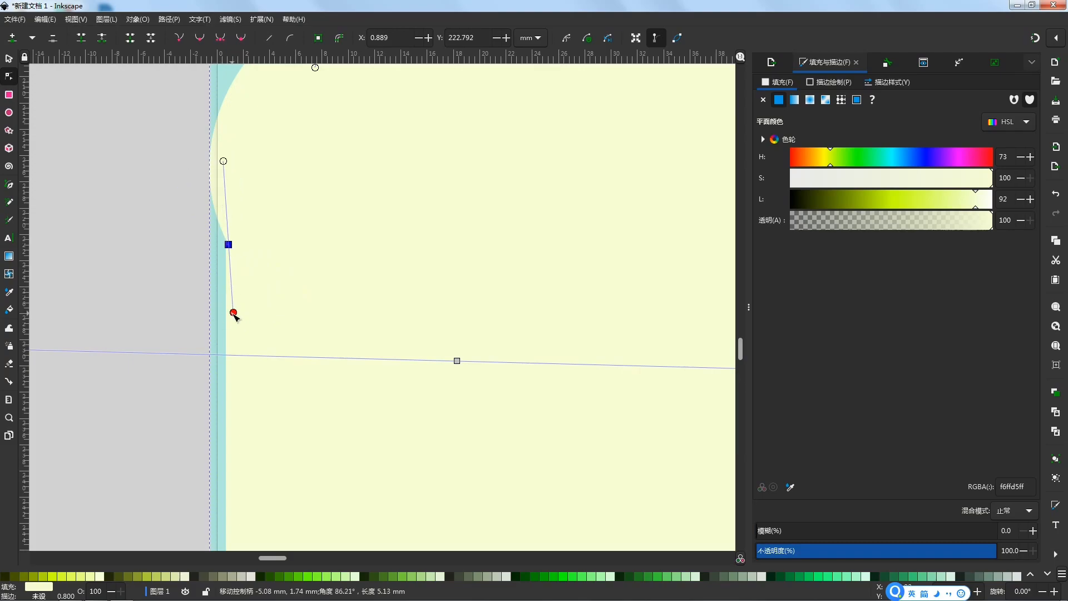
{"action": "scroll", "coordinate": [230, 291], "scroll_direction": "down", "scroll_amount": 3}
{"action": "mouse_move", "coordinate": [244, 224]}
{"action": "left_mouse_down"}
{"action": "mouse_move", "coordinate": [262, 283]}
{"action": "mouse_move", "coordinate": [223, 274]}
{"action": "mouse_move", "coordinate": [224, 303]}
{"action": "mouse_move", "coordinate": [195, 222]}
{"action": "mouse_move", "coordinate": [252, 235]}
{"action": "left_mouse_up"}
{"action": "left_click", "coordinate": [254, 304]}
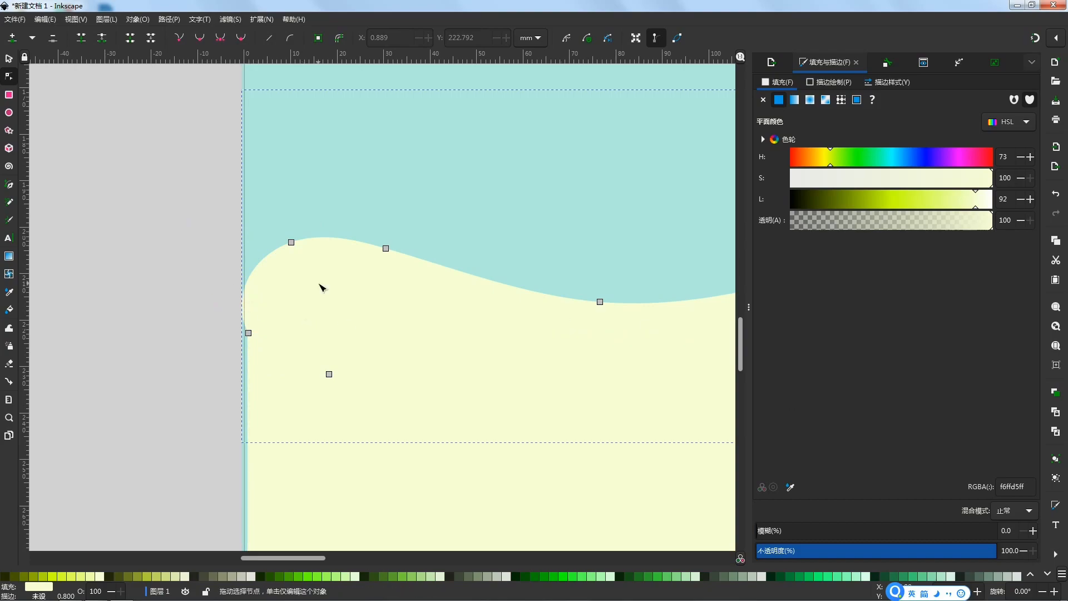
Step: Insert a node between the two leftmost nodes of the wavy shape and move it onto the shoulder of the curve
{"action": "left_click", "coordinate": [291, 242]}
{"action": "left_click", "coordinate": [249, 333], "text": "shift"}
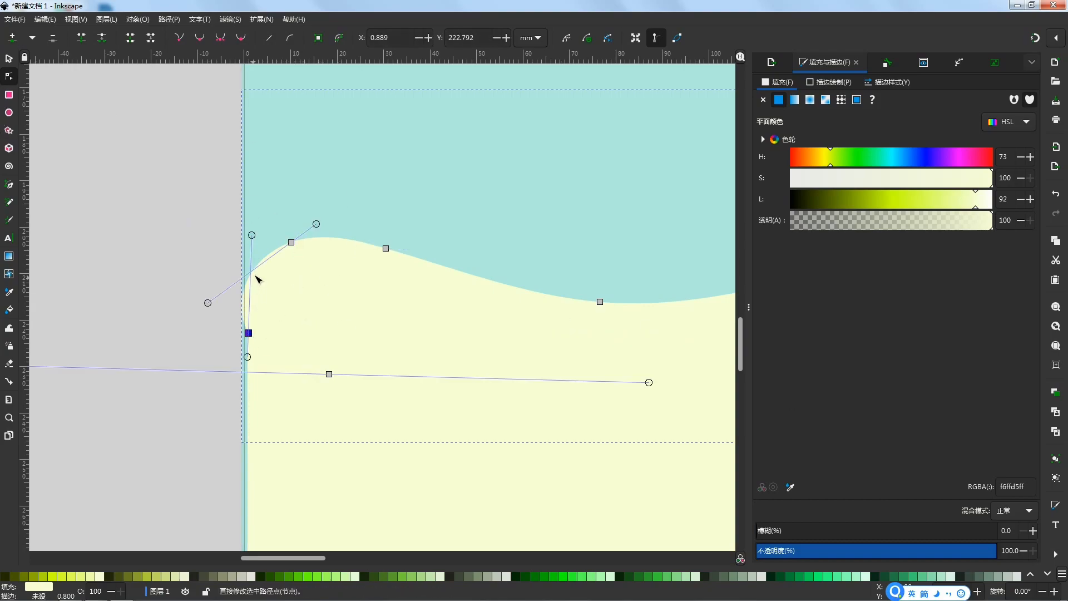
{"action": "left_click", "coordinate": [12, 38]}
{"action": "scroll", "coordinate": [245, 277], "scroll_direction": "up", "scroll_amount": 1}
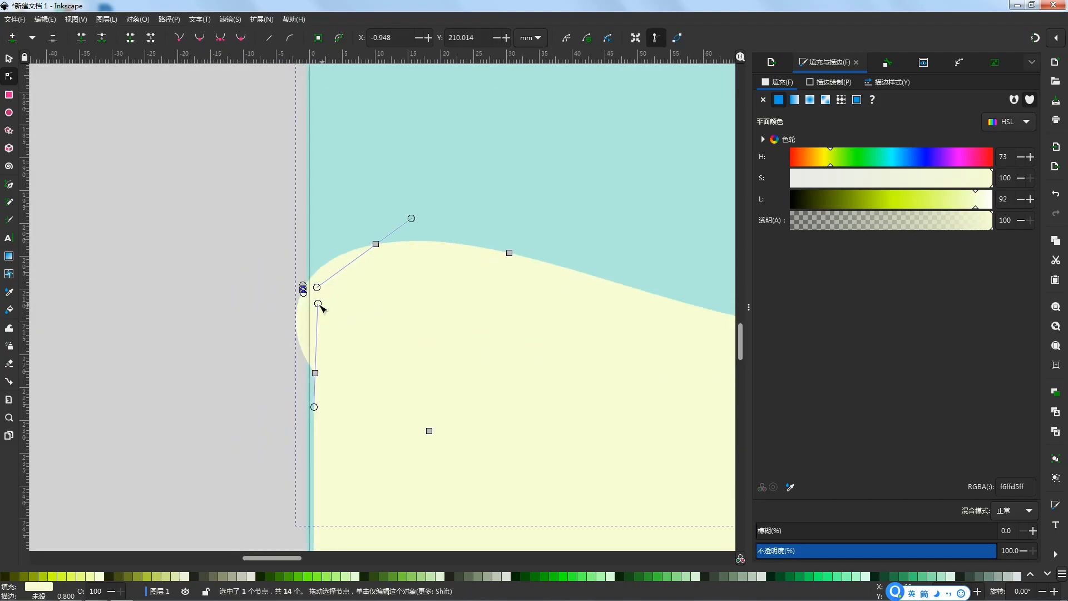
{"action": "scroll", "coordinate": [314, 299], "scroll_direction": "up", "scroll_amount": 6}
{"action": "left_click_drag", "start_coordinate": [229, 226], "coordinate": [310, 168]}
{"action": "left_click", "coordinate": [322, 183]}
{"action": "scroll", "coordinate": [325, 189], "scroll_direction": "down", "scroll_amount": 5}
{"action": "scroll", "coordinate": [330, 199], "scroll_direction": "down", "scroll_amount": 3}
{"action": "left_click_drag", "start_coordinate": [347, 215], "coordinate": [344, 340]}
{"action": "left_click", "coordinate": [318, 267]}
{"action": "left_click_drag", "start_coordinate": [318, 273], "coordinate": [308, 348]}
{"action": "left_click_drag", "start_coordinate": [288, 287], "coordinate": [334, 249]}
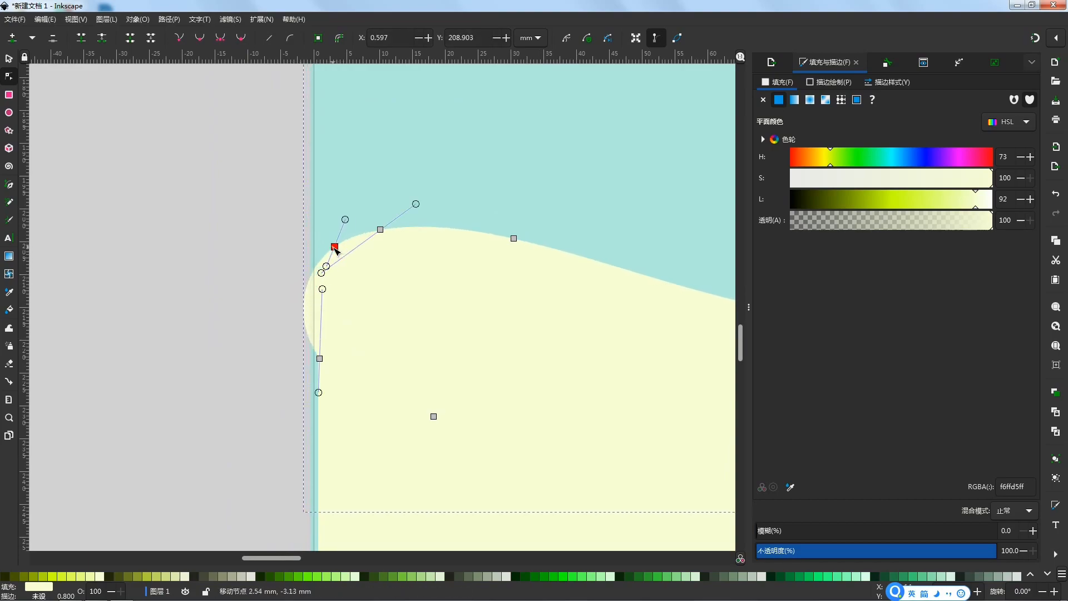
Step: Reposition the wavy shape's lower-left node against the page's left edge
{"action": "left_click", "coordinate": [319, 358]}
{"action": "mouse_move", "coordinate": [318, 360]}
{"action": "left_mouse_down"}
{"action": "mouse_move", "coordinate": [321, 308]}
{"action": "mouse_move", "coordinate": [324, 366]}
{"action": "left_mouse_up"}
{"action": "scroll", "coordinate": [213, 299], "scroll_direction": "down", "scroll_amount": 2}
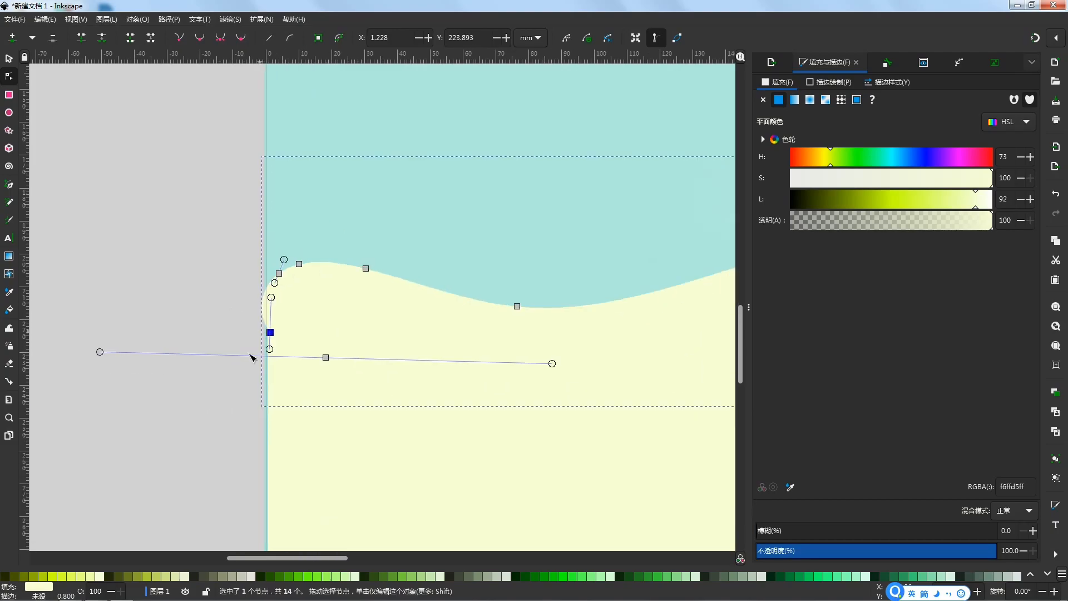
{"action": "scroll", "coordinate": [243, 354], "scroll_direction": "up", "scroll_amount": 5}
{"action": "left_click_drag", "start_coordinate": [381, 241], "coordinate": [365, 249]}
{"action": "scroll", "coordinate": [389, 289], "scroll_direction": "down", "scroll_amount": 2}
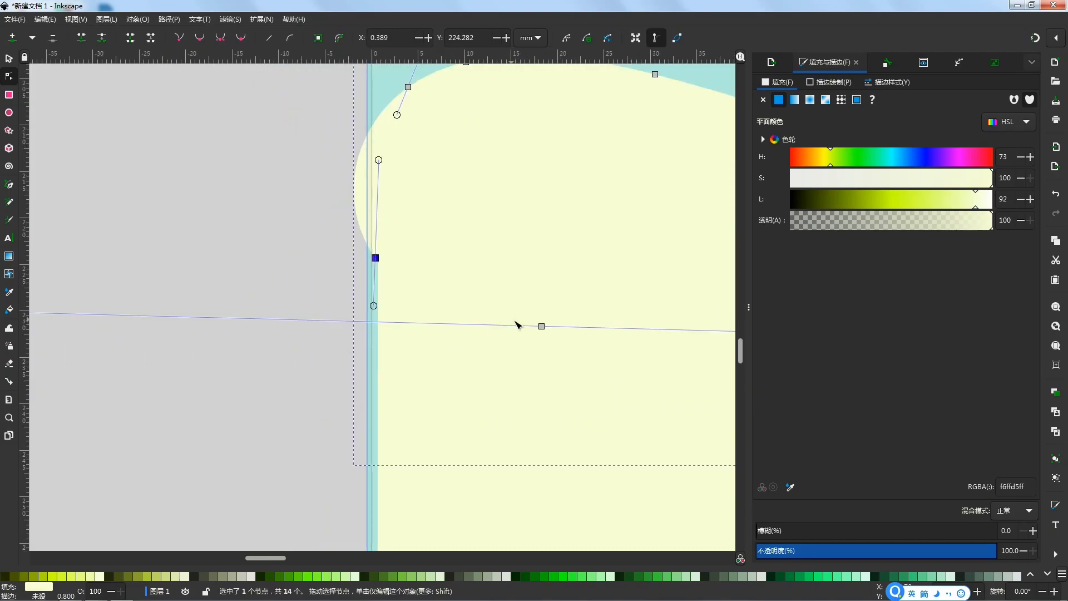
Step: Move the wavy shape's underside node toward the page's left edge and reshape the curve there with its neighbouring nodes
{"action": "left_click_drag", "start_coordinate": [542, 328], "coordinate": [367, 292]}
{"action": "scroll", "coordinate": [289, 295], "scroll_direction": "down", "scroll_amount": 2}
{"action": "scroll", "coordinate": [272, 278], "scroll_direction": "up", "scroll_amount": 1}
{"action": "scroll", "coordinate": [272, 278], "scroll_direction": "up", "scroll_amount": 2}
{"action": "left_click_drag", "start_coordinate": [367, 419], "coordinate": [336, 276]}
{"action": "scroll", "coordinate": [364, 290], "scroll_direction": "down", "scroll_amount": 4}
{"action": "scroll", "coordinate": [361, 283], "scroll_direction": "down", "scroll_amount": 1}
{"action": "scroll", "coordinate": [356, 287], "scroll_direction": "up", "scroll_amount": 3}
{"action": "left_click", "coordinate": [346, 246]}
{"action": "left_click", "coordinate": [342, 255]}
{"action": "left_click_drag", "start_coordinate": [337, 225], "coordinate": [407, 266]}
{"action": "left_click", "coordinate": [337, 294], "text": "shift"}
Step: Fine-tune the left end of the wavy shape so its curve closes the gap to the page edge
{"action": "scroll", "coordinate": [343, 334], "scroll_direction": "up", "scroll_amount": 4}
{"action": "scroll", "coordinate": [364, 250], "scroll_direction": "up", "scroll_amount": 6}
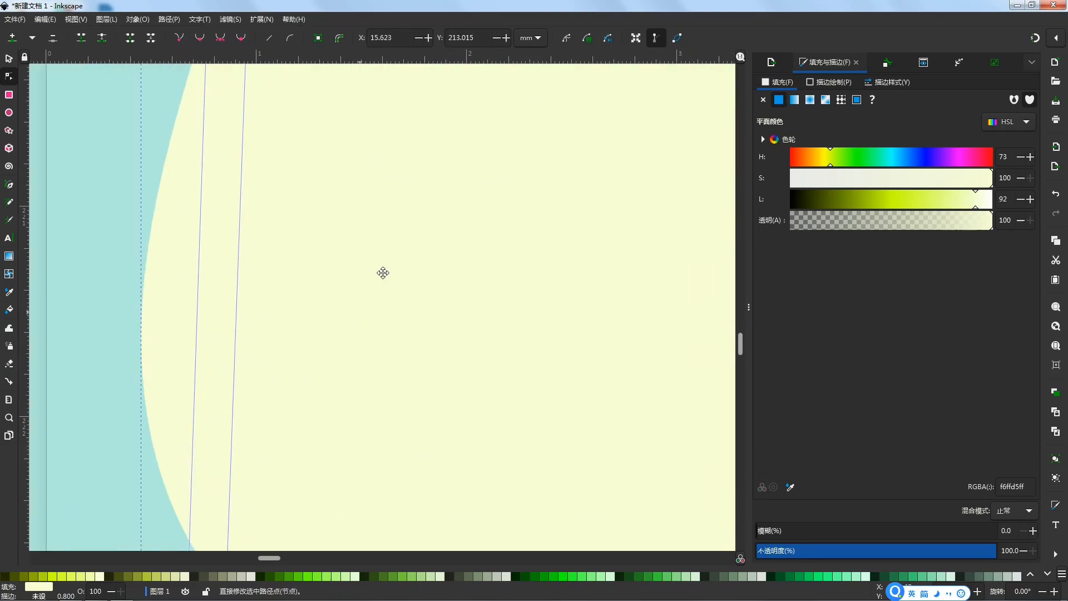
{"action": "scroll", "coordinate": [379, 328], "scroll_direction": "down", "scroll_amount": 4}
{"action": "scroll", "coordinate": [396, 356], "scroll_direction": "up", "scroll_amount": 4}
{"action": "scroll", "coordinate": [397, 355], "scroll_direction": "down", "scroll_amount": 1}
{"action": "left_click_drag", "start_coordinate": [392, 324], "coordinate": [346, 356]}
{"action": "left_click", "coordinate": [305, 350]}
{"action": "left_click", "coordinate": [306, 351]}
{"action": "left_click", "coordinate": [375, 336]}
Step: Align the nodes and handles at the wavy shape's right end with the page's right edge
{"action": "scroll", "coordinate": [363, 405], "scroll_direction": "down", "scroll_amount": 5}
{"action": "scroll", "coordinate": [353, 380], "scroll_direction": "up", "scroll_amount": 3}
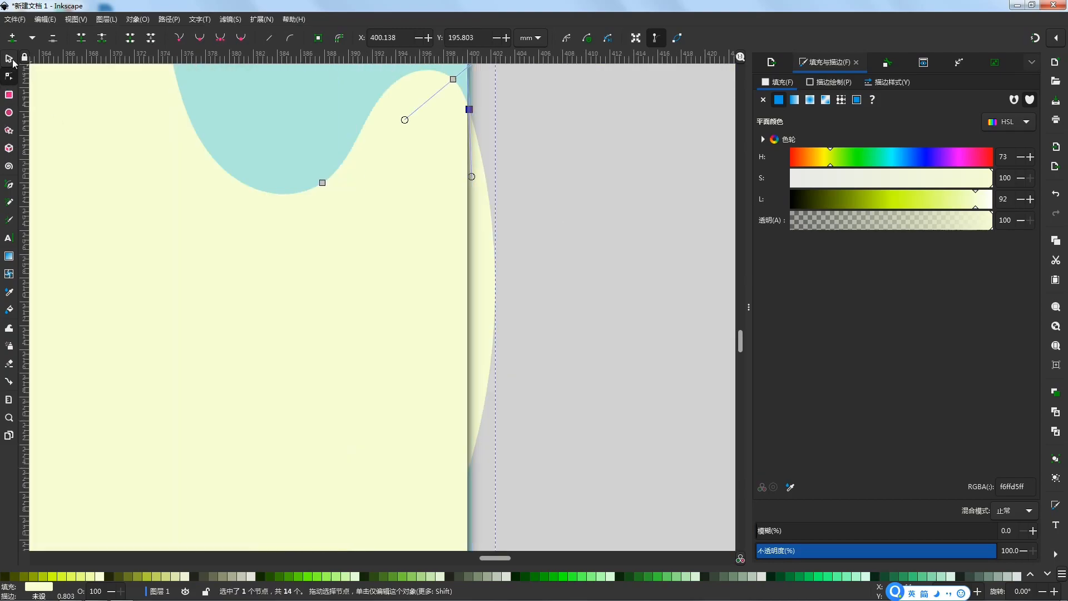
{"action": "left_click", "coordinate": [453, 80]}
{"action": "left_click", "coordinate": [469, 109]}
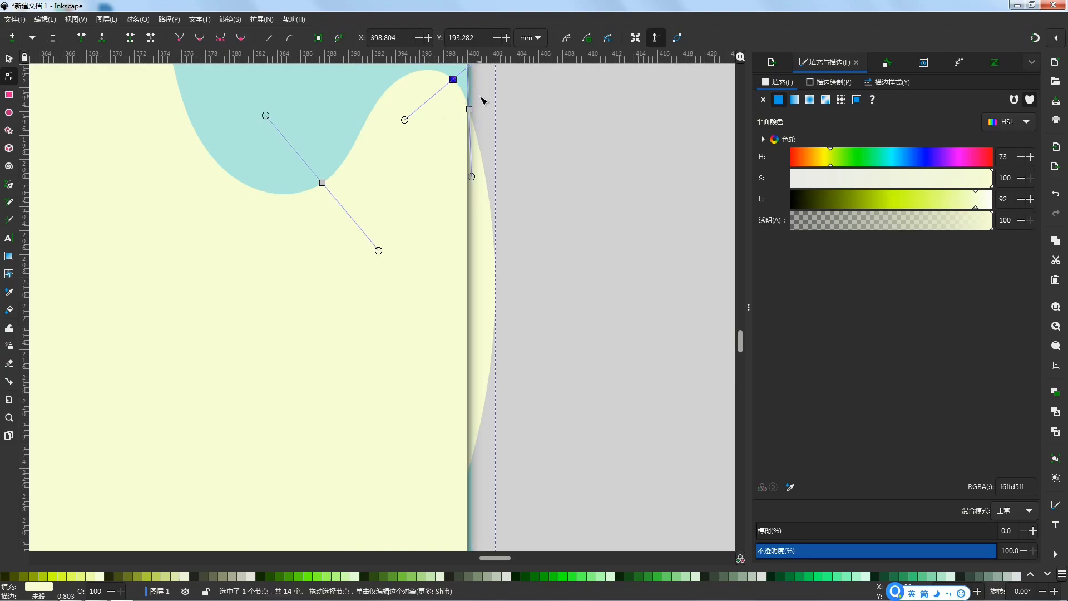
{"action": "scroll", "coordinate": [480, 246], "scroll_direction": "up", "scroll_amount": 3}
{"action": "scroll", "coordinate": [627, 229], "scroll_direction": "up", "scroll_amount": 5, "text": "ctrl"}
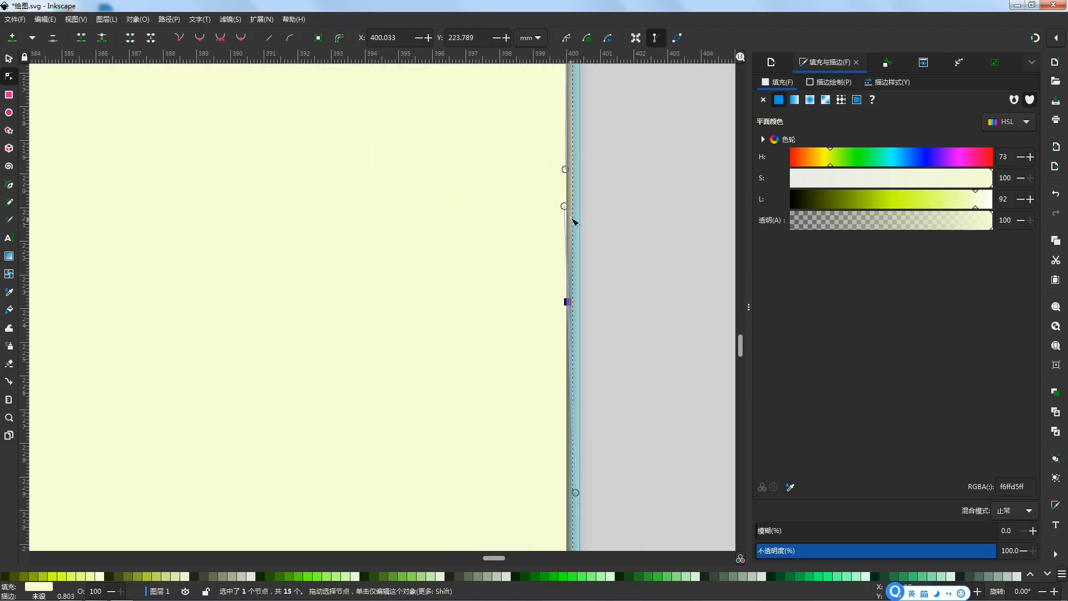
{"action": "left_click_drag", "start_coordinate": [650, 243], "coordinate": [638, 391]}
{"action": "left_click_drag", "start_coordinate": [582, 298], "coordinate": [567, 416]}
{"action": "left_click_drag", "start_coordinate": [603, 271], "coordinate": [606, 329]}
{"action": "left_click_drag", "start_coordinate": [549, 421], "coordinate": [541, 420]}
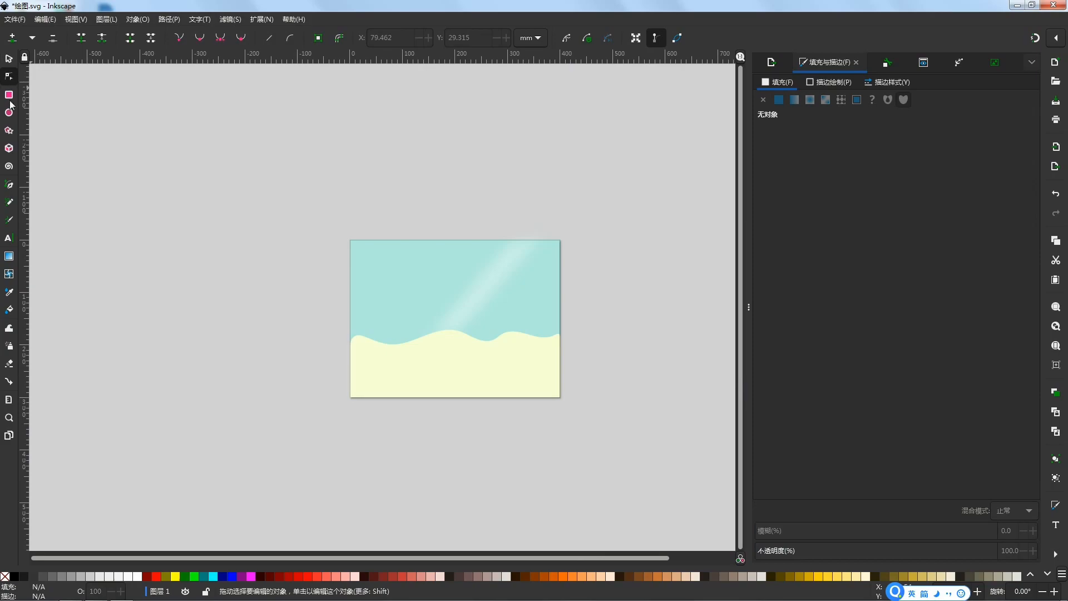
Step: Draw a thin white vertical bar of about 4.2 × 216 mm over the left part of the scene
{"action": "left_click", "coordinate": [9, 96]}
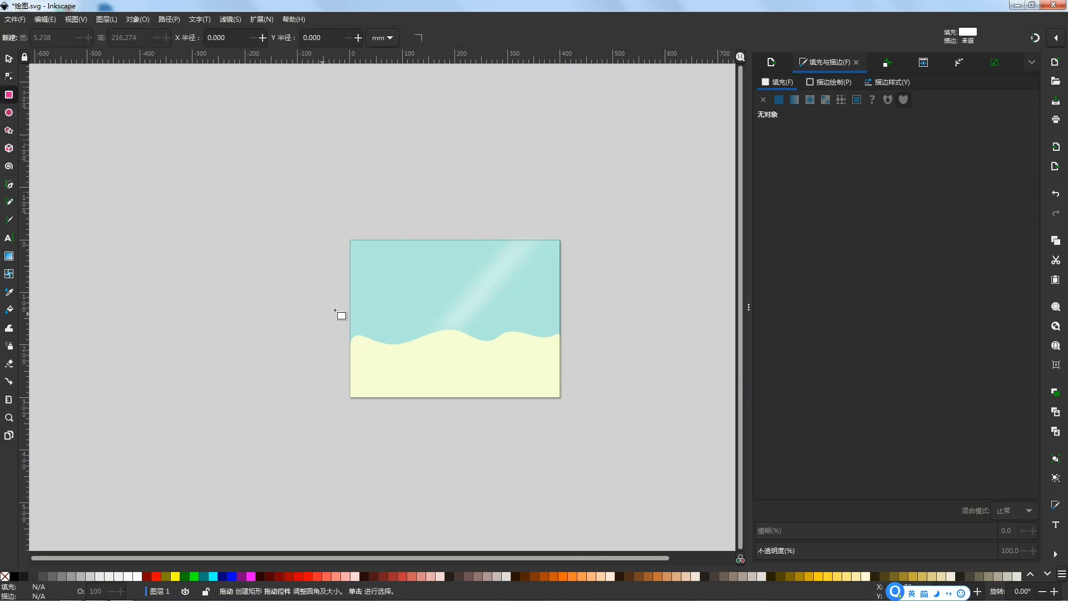
{"action": "scroll", "coordinate": [429, 365], "scroll_direction": "up", "scroll_amount": 1, "text": "ctrl"}
{"action": "scroll", "coordinate": [427, 286], "scroll_direction": "up", "scroll_amount": 1, "text": "ctrl"}
{"action": "left_click_drag", "start_coordinate": [375, 205], "coordinate": [379, 430]}
{"action": "key", "text": "s"}
{"action": "left_click", "coordinate": [416, 173]}
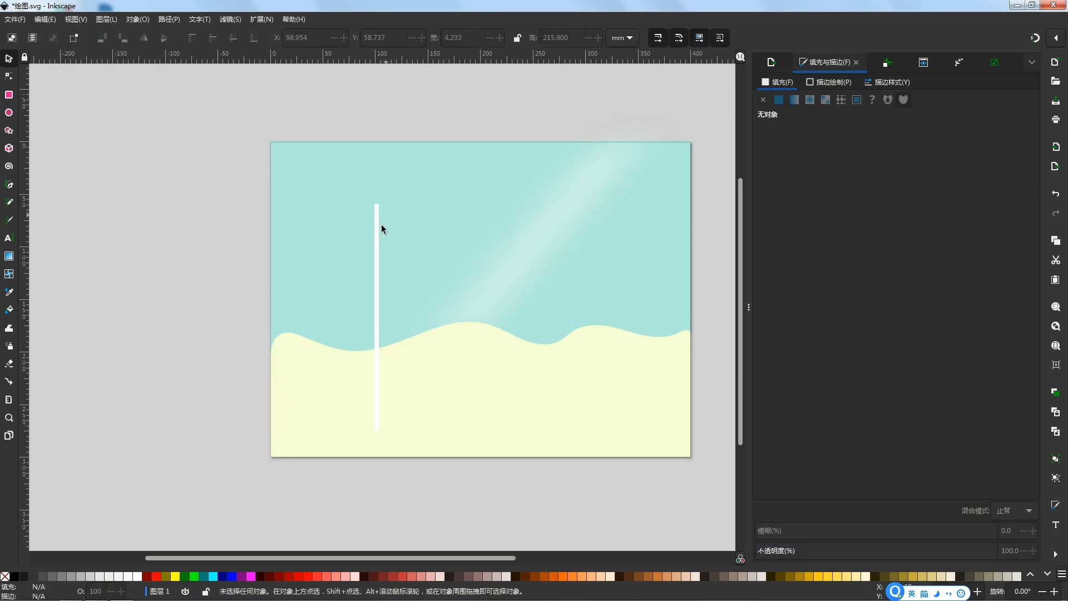
Step: Tilt the white bar so its upper end leans left, and resize it to about 58 × 199 mm overall
{"action": "left_click", "coordinate": [378, 233]}
{"action": "left_click_drag", "start_coordinate": [376, 196], "coordinate": [399, 172]}
{"action": "left_click", "coordinate": [365, 252]}
{"action": "left_click", "coordinate": [374, 205]}
{"action": "left_click", "coordinate": [495, 210]}
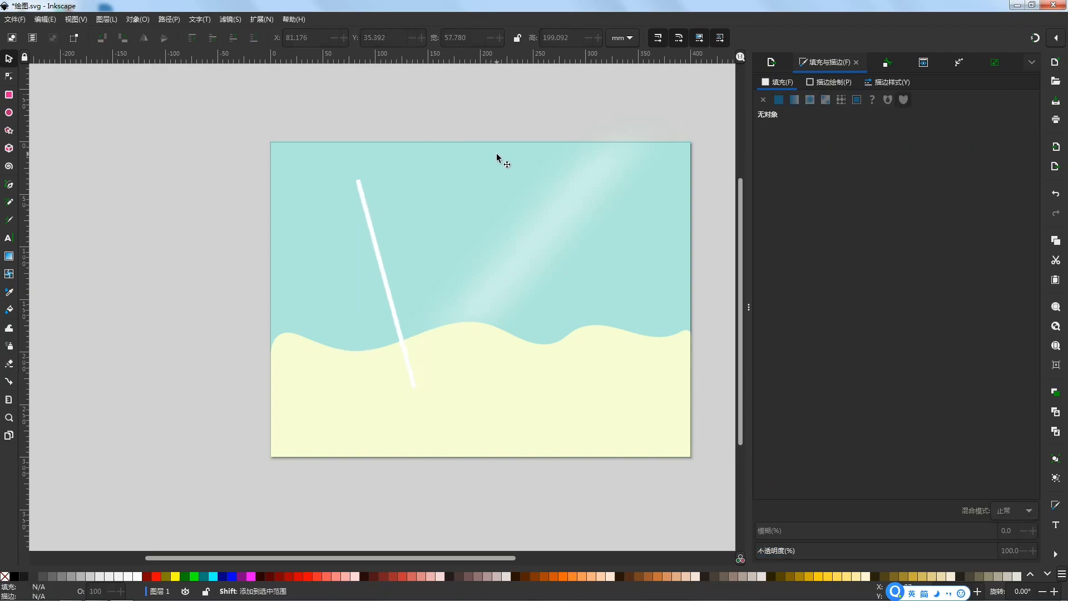
{"action": "left_click", "coordinate": [369, 221]}
{"action": "left_click_drag", "start_coordinate": [426, 390], "coordinate": [374, 280]}
{"action": "left_click_drag", "start_coordinate": [390, 230], "coordinate": [391, 230]}
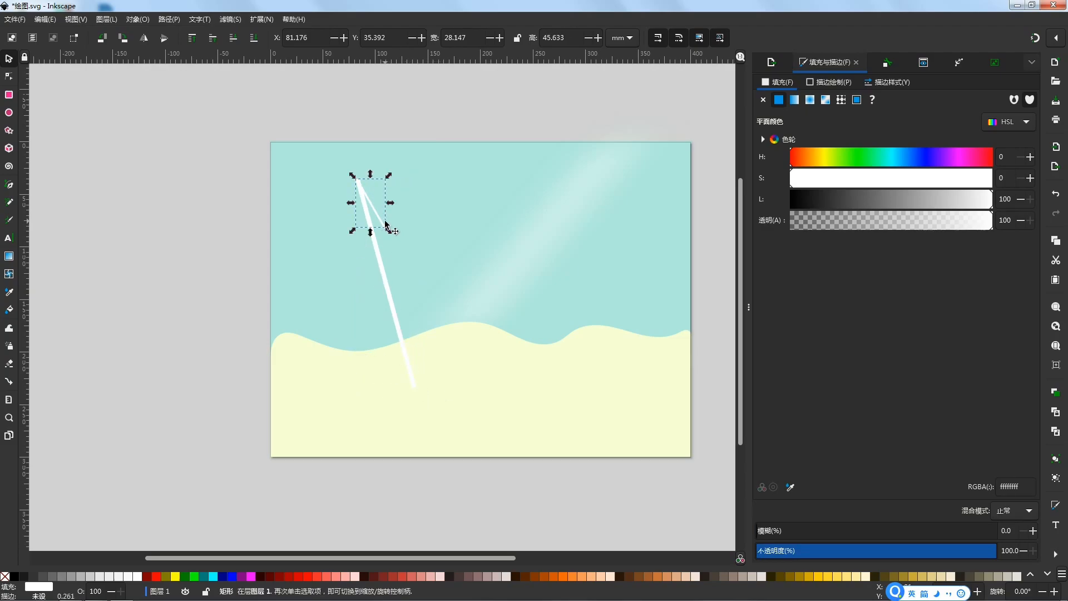
{"action": "left_click", "coordinate": [410, 225]}
{"action": "key", "text": "ctrl+z"}
Step: Place an upright copy of the white bar just outside the page's left edge and shorten it to about 5.4 × 8.6 mm
{"action": "left_click", "coordinate": [379, 253]}
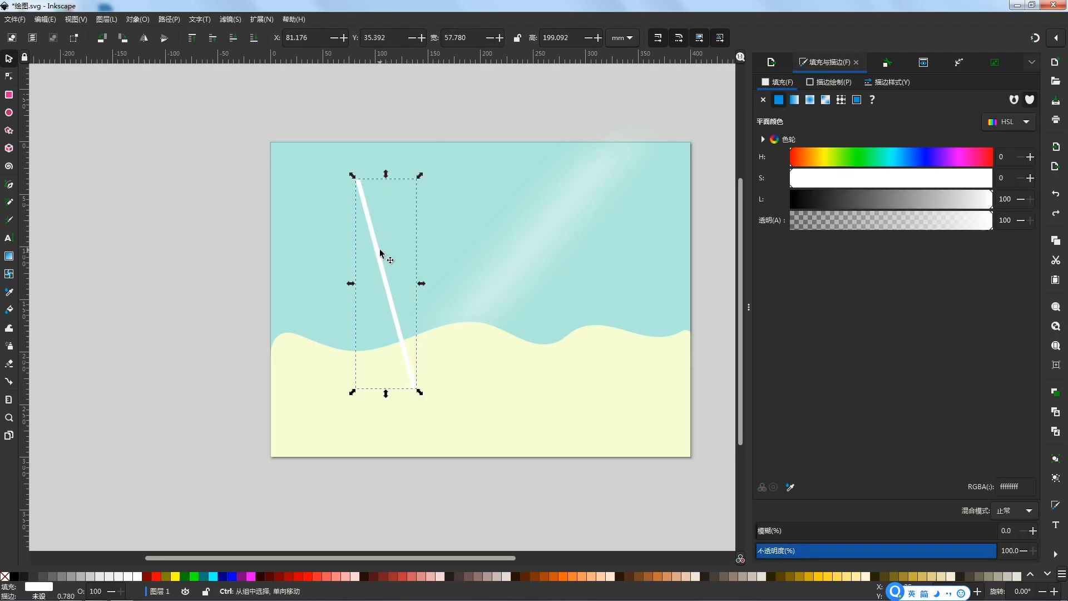
{"action": "left_click_drag", "start_coordinate": [361, 249], "coordinate": [238, 237]}
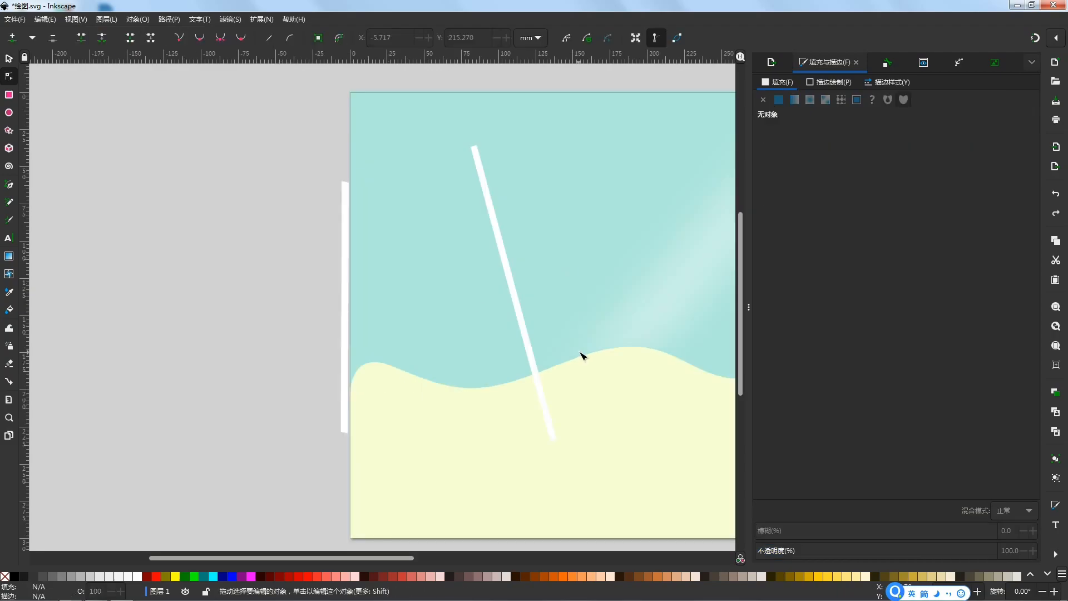
{"action": "left_click", "coordinate": [345, 301]}
{"action": "left_click", "coordinate": [10, 59]}
{"action": "left_click_drag", "start_coordinate": [346, 177], "coordinate": [347, 417]}
{"action": "scroll", "coordinate": [345, 428], "scroll_direction": "up", "scroll_amount": 5}
{"action": "left_click", "coordinate": [390, 306]}
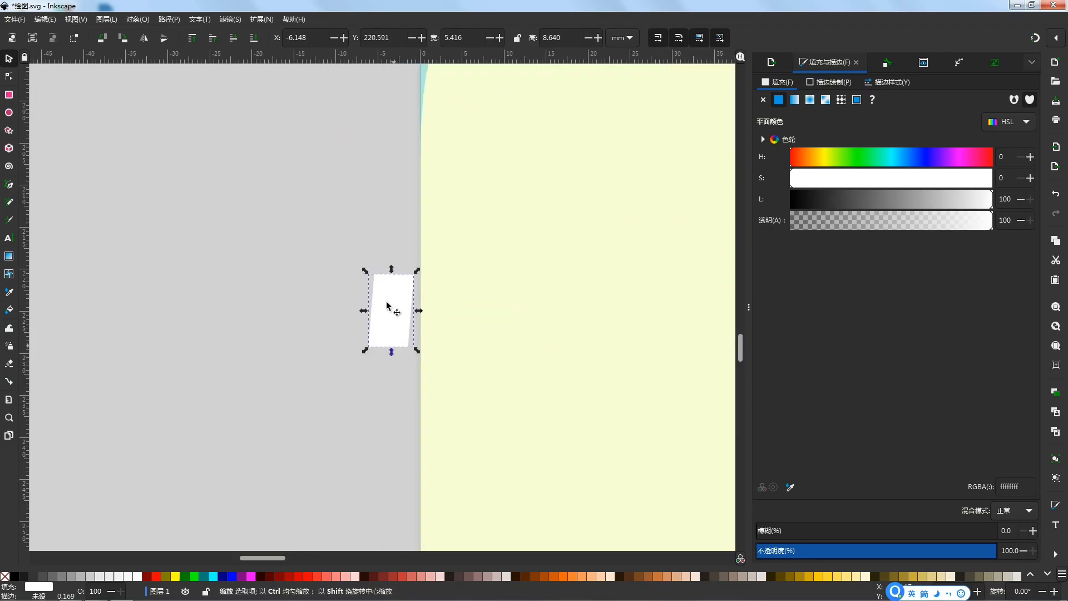
Step: Remove the slant from the small white bar piece, leaving it about 4.8 × 8.6 mm, and convert it to a path
{"action": "left_click_drag", "start_coordinate": [392, 271], "coordinate": [389, 266]}
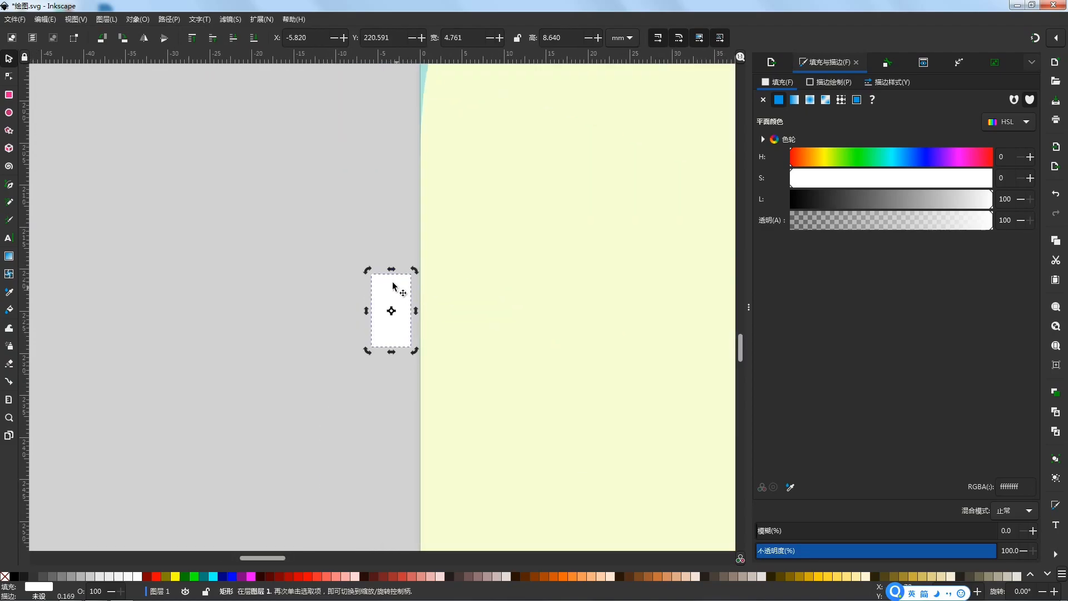
{"action": "left_click", "coordinate": [137, 19]}
{"action": "left_click", "coordinate": [178, 34]}
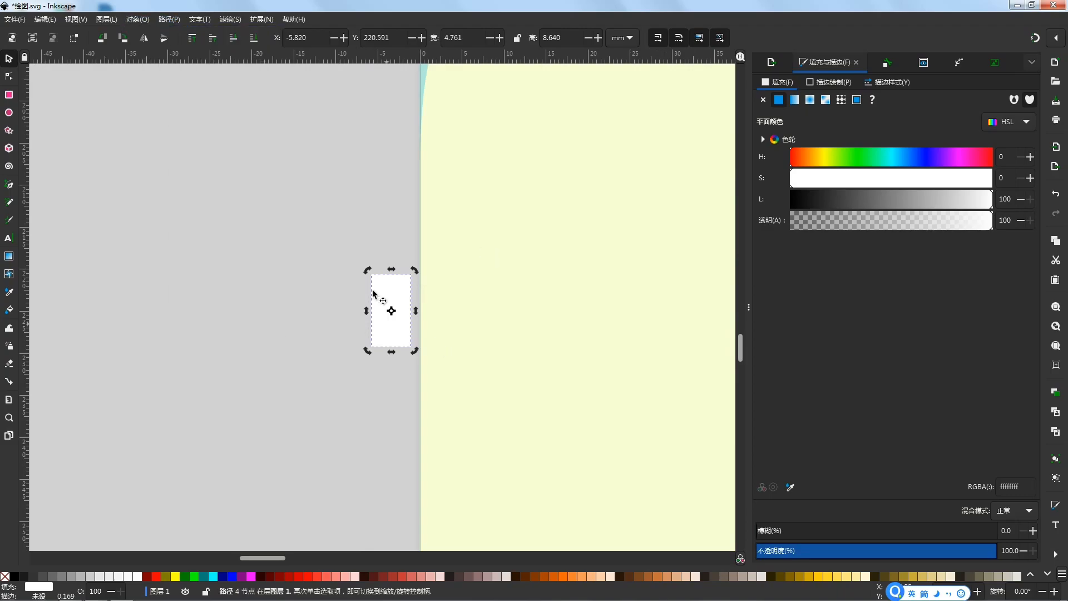
Step: Reshape the small white rectangle into a triangle about 4.7 × 4.7 mm by bringing its two upper corners together at one apex
{"action": "key", "text": "n"}
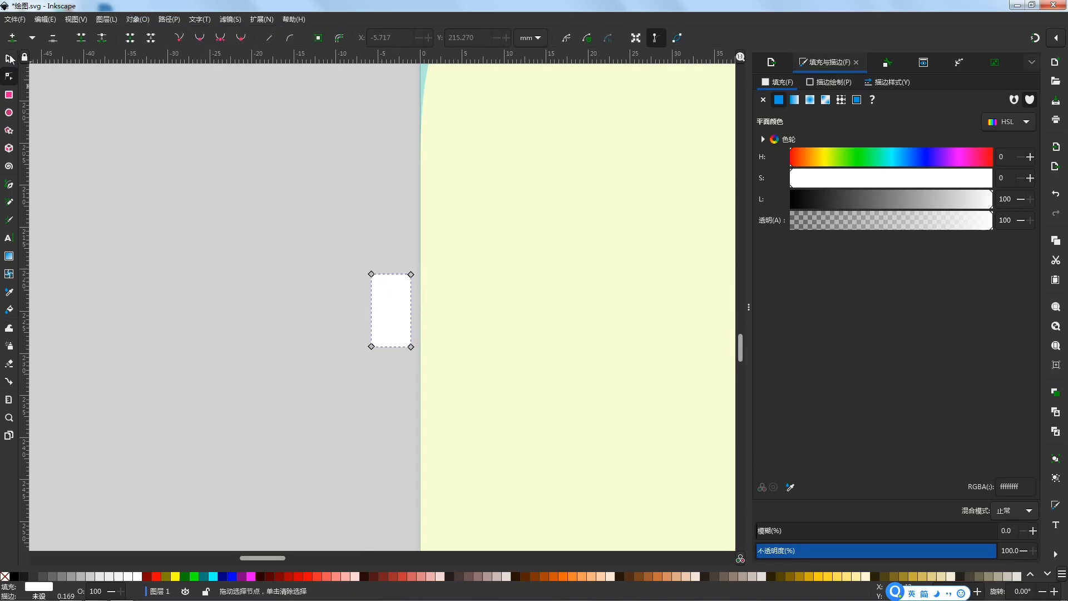
{"action": "scroll", "coordinate": [386, 244], "scroll_direction": "up", "scroll_amount": 3}
{"action": "scroll", "coordinate": [386, 244], "scroll_direction": "up", "scroll_amount": 2}
{"action": "scroll", "coordinate": [315, 174], "scroll_direction": "down", "scroll_amount": 1}
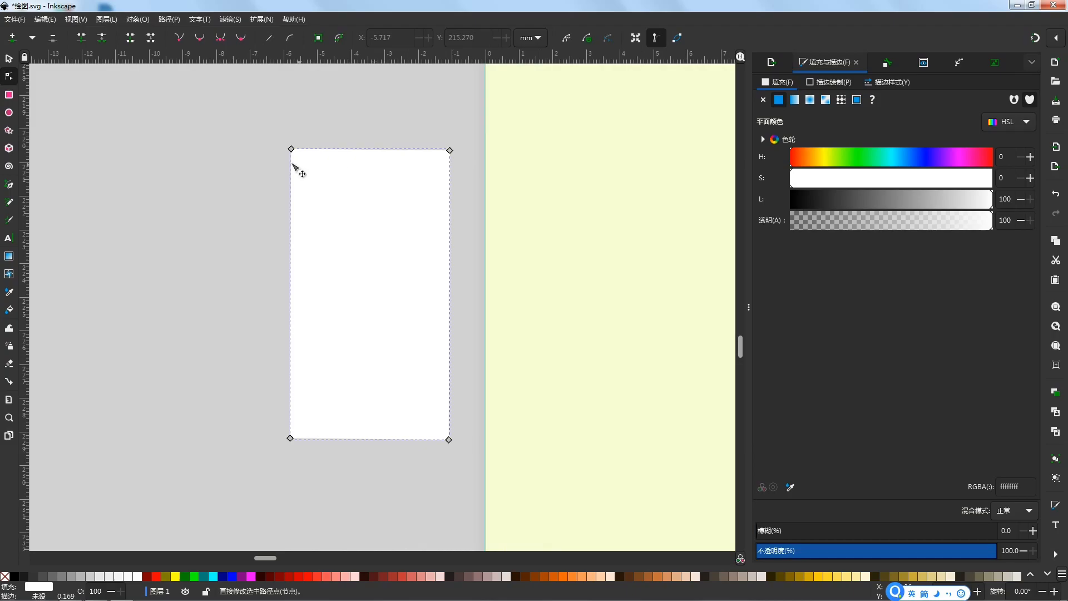
{"action": "left_click", "coordinate": [9, 59]}
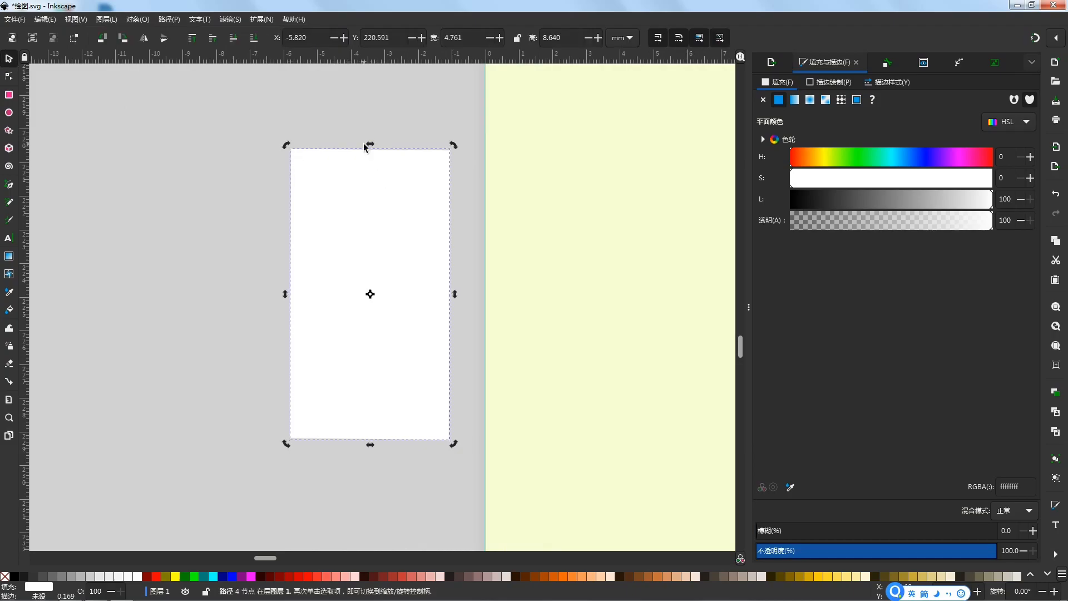
{"action": "left_click_drag", "start_coordinate": [372, 144], "coordinate": [374, 231]}
{"action": "left_click", "coordinate": [368, 162]}
{"action": "left_click", "coordinate": [371, 144]}
{"action": "left_click", "coordinate": [368, 153]}
{"action": "left_click", "coordinate": [272, 128]}
{"action": "double_click", "coordinate": [323, 149]}
{"action": "scroll", "coordinate": [412, 115], "scroll_direction": "down", "scroll_amount": 1}
{"action": "left_click_drag", "start_coordinate": [438, 140], "coordinate": [383, 234]}
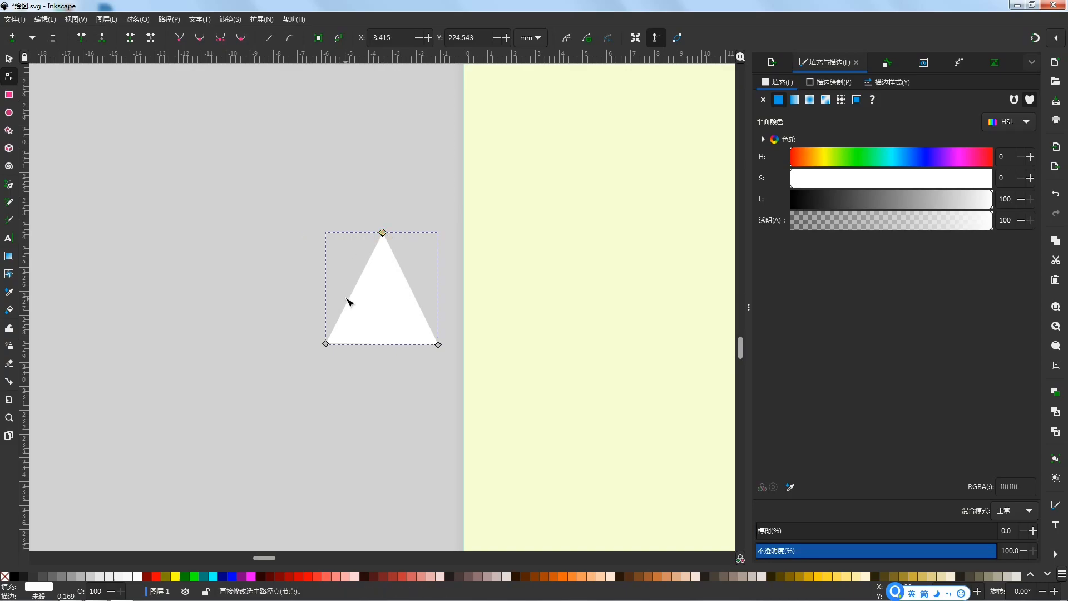
Step: Move the white triangle to the tilted bar's upper end, stretch it to a longer point and rotate it about 12° to match the tilt
{"action": "scroll", "coordinate": [346, 299], "scroll_direction": "down", "scroll_amount": 9}
{"action": "left_click", "coordinate": [9, 58]}
{"action": "left_click_drag", "start_coordinate": [362, 222], "coordinate": [417, 392]}
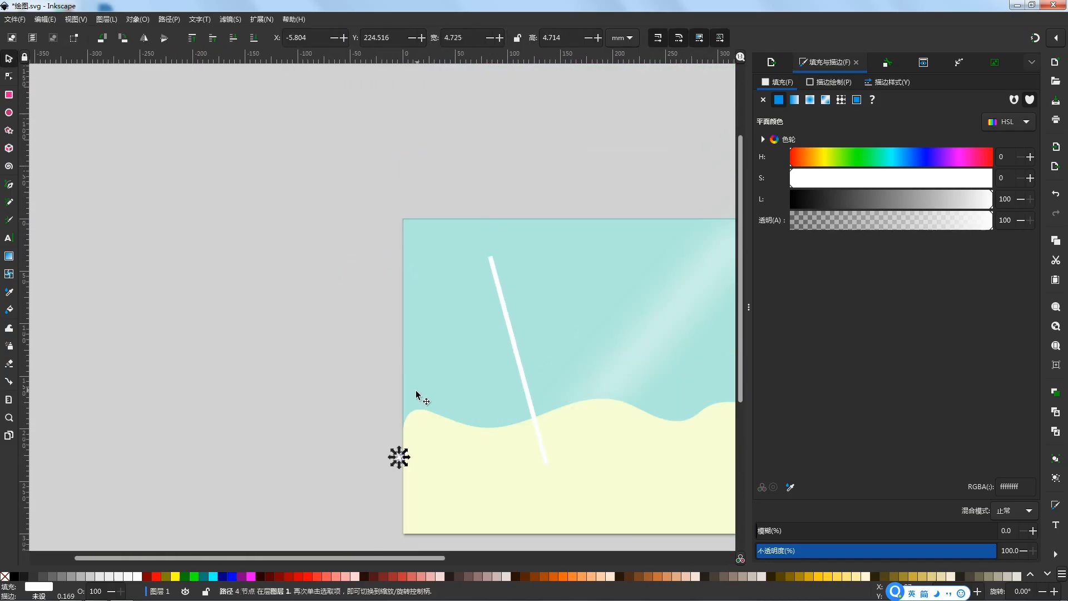
{"action": "left_click", "coordinate": [401, 458]}
{"action": "left_click_drag", "start_coordinate": [400, 458], "coordinate": [460, 243]}
{"action": "scroll", "coordinate": [494, 251], "scroll_direction": "up", "scroll_amount": 7}
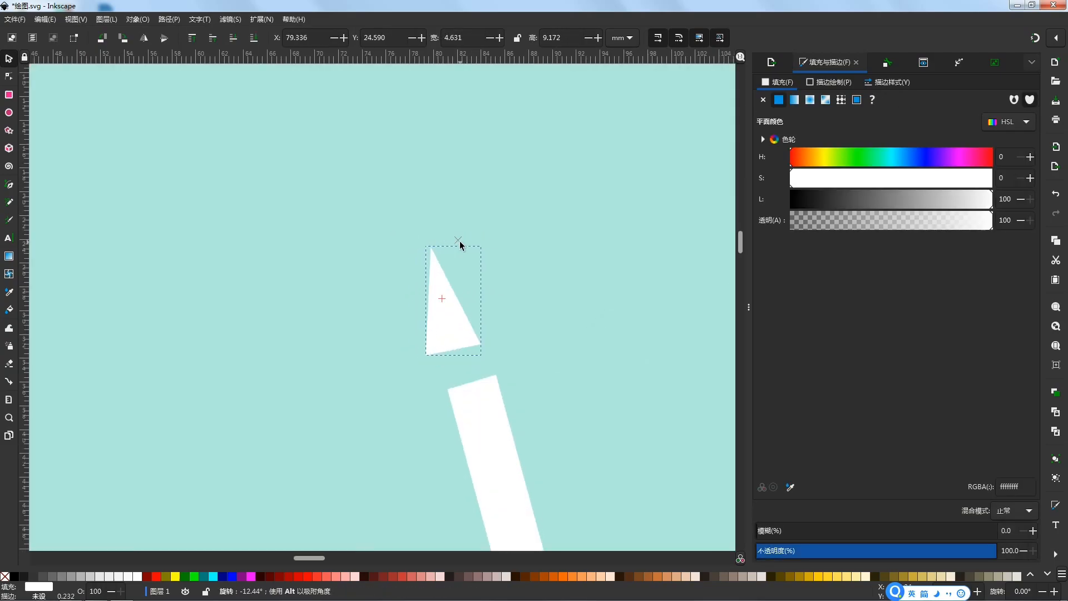
{"action": "left_click_drag", "start_coordinate": [468, 303], "coordinate": [462, 359]}
Step: Adjust the triangle's base nodes so they meet the two corners of the tilted bar's upper end
{"action": "key", "text": "n"}
{"action": "scroll", "coordinate": [484, 367], "scroll_direction": "up", "scroll_amount": 3}
{"action": "left_click_drag", "start_coordinate": [556, 310], "coordinate": [542, 310]}
{"action": "mouse_move", "coordinate": [252, 406]}
{"action": "left_mouse_down"}
{"action": "mouse_move", "coordinate": [274, 383]}
{"action": "mouse_move", "coordinate": [242, 399]}
{"action": "left_mouse_up"}
{"action": "left_click", "coordinate": [180, 331]}
{"action": "scroll", "coordinate": [293, 386], "scroll_direction": "up", "scroll_amount": 2}
{"action": "left_click", "coordinate": [269, 366]}
{"action": "left_click", "coordinate": [226, 451]}
{"action": "scroll", "coordinate": [339, 377], "scroll_direction": "down", "scroll_amount": 10}
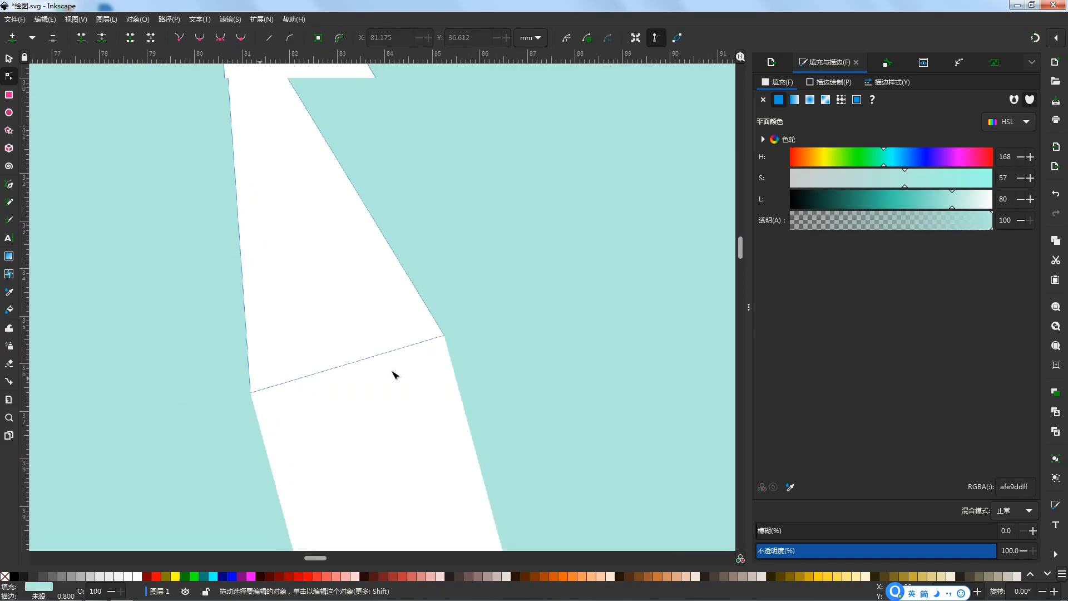
{"action": "scroll", "coordinate": [406, 313], "scroll_direction": "down", "scroll_amount": 3}
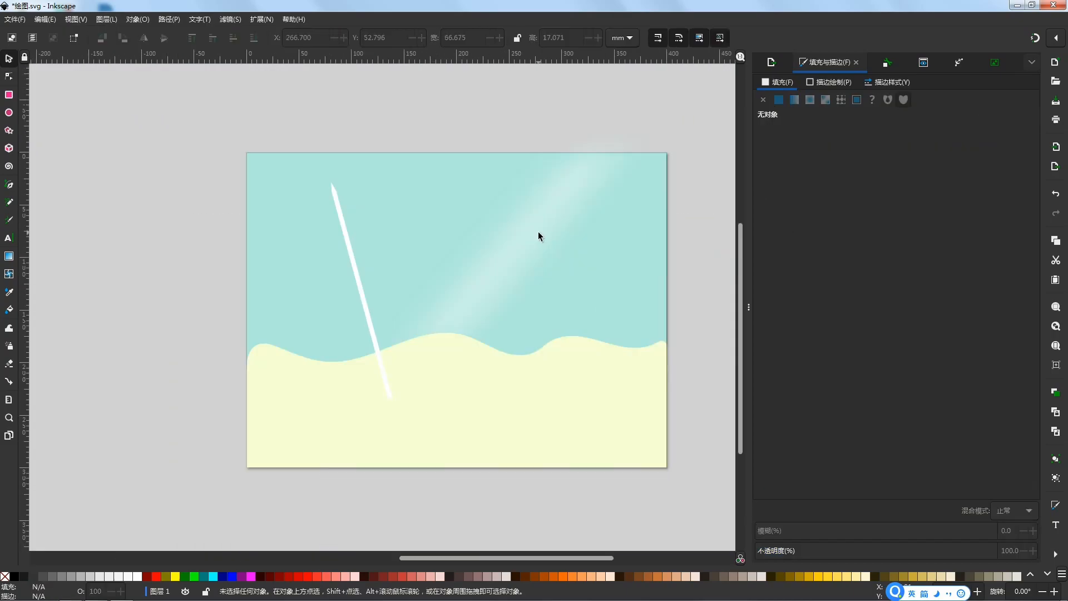
Step: Draw a closed white bird silhouette with two wing humps over the light ray using the Pen tool
{"action": "left_click", "coordinate": [9, 184]}
{"action": "left_click", "coordinate": [533, 212]}
{"action": "left_click_drag", "start_coordinate": [545, 198], "coordinate": [572, 214]}
{"action": "left_click", "coordinate": [611, 211]}
{"action": "left_click", "coordinate": [533, 211]}
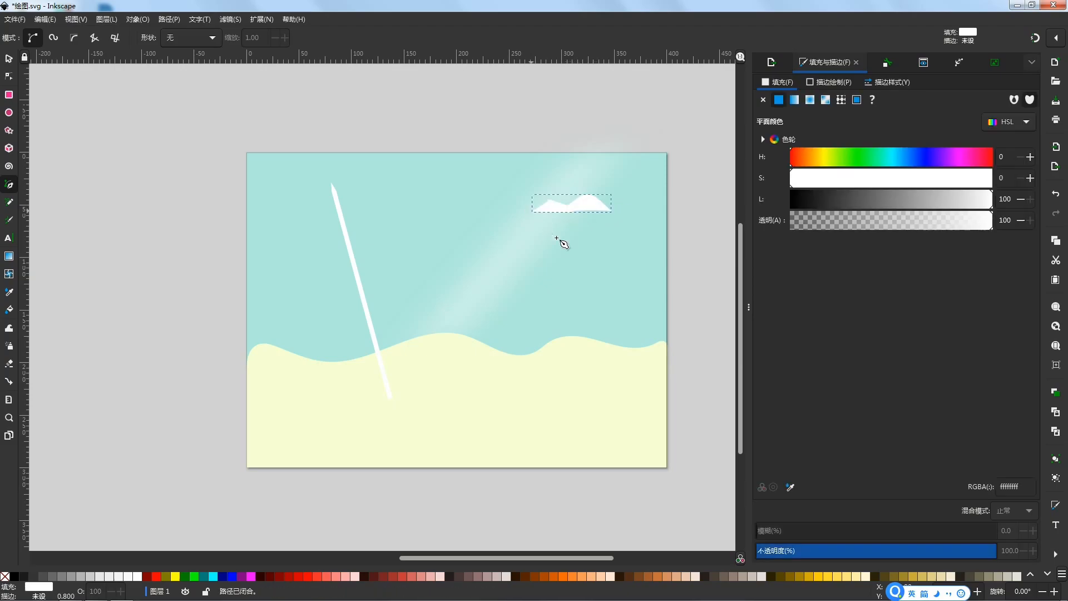
Step: Reshape the bird's nodes and handles into two curved wings meeting at a small pointed body
{"action": "left_click", "coordinate": [9, 75]}
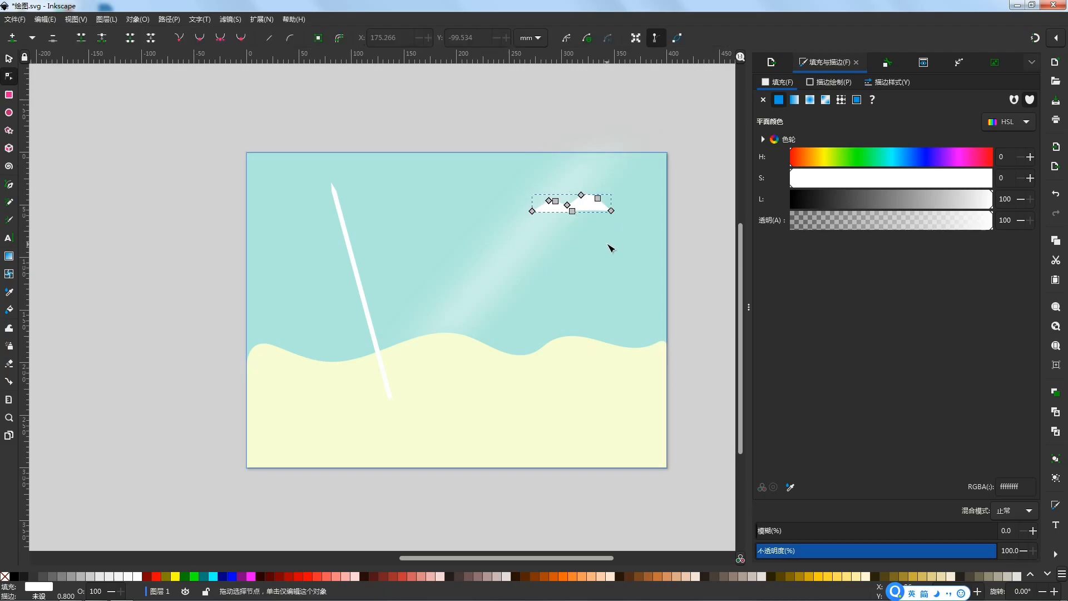
{"action": "scroll", "coordinate": [624, 205], "scroll_direction": "up", "scroll_amount": 4}
{"action": "mouse_move", "coordinate": [416, 239]}
{"action": "left_mouse_down"}
{"action": "mouse_move", "coordinate": [403, 249]}
{"action": "mouse_move", "coordinate": [409, 236]}
{"action": "left_mouse_up"}
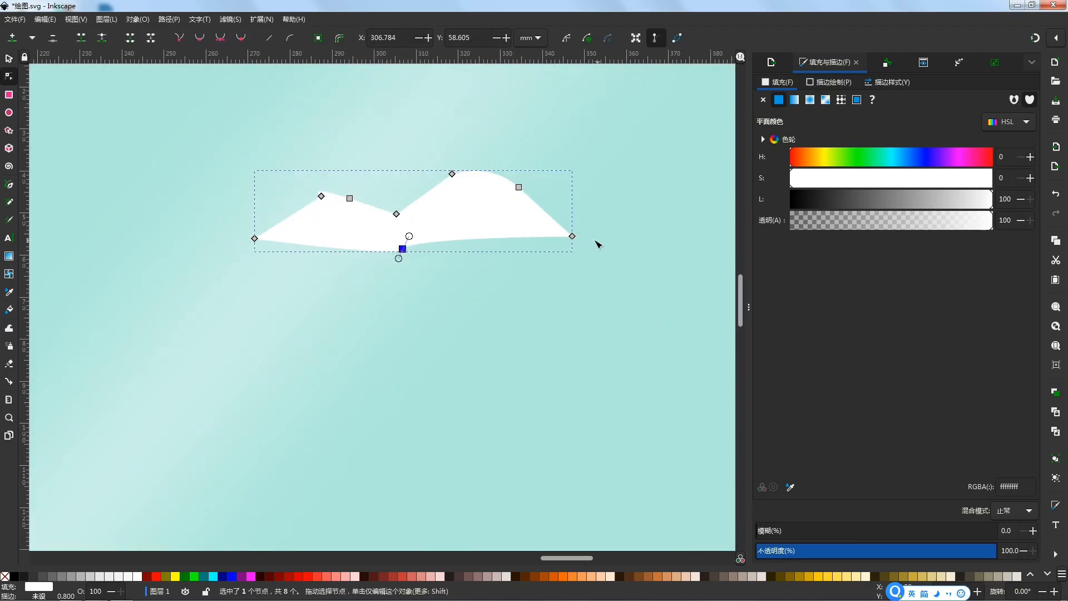
{"action": "left_click_drag", "start_coordinate": [321, 196], "coordinate": [397, 265]}
{"action": "left_click_drag", "start_coordinate": [354, 238], "coordinate": [396, 248]}
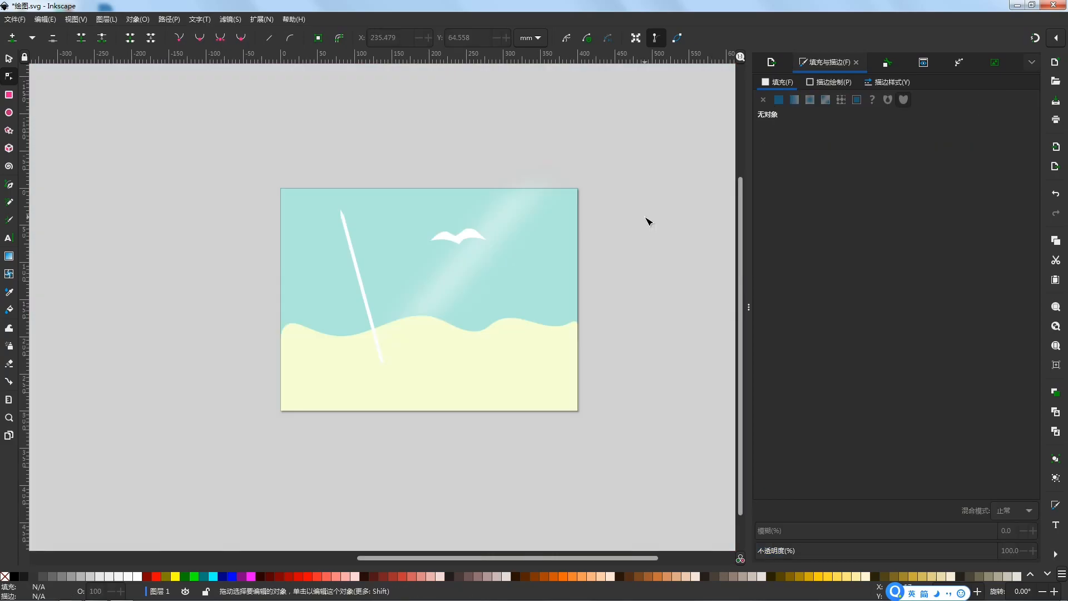
Step: Duplicate the white bird and place the copy higher and further right in the sky
{"action": "left_click_drag", "start_coordinate": [611, 152], "coordinate": [411, 280]}
{"action": "left_click", "coordinate": [9, 58]}
{"action": "key", "text": "ctrl+d"}
{"action": "left_click_drag", "start_coordinate": [468, 233], "coordinate": [535, 213]}
{"action": "key", "text": "Escape"}
Step: Draw a dark brown (28170bff) ellipse of about 6.9 × 5.3 mm as a pebble on the sand's central hump
{"action": "key", "text": "plus"}
{"action": "left_click", "coordinate": [9, 113]}
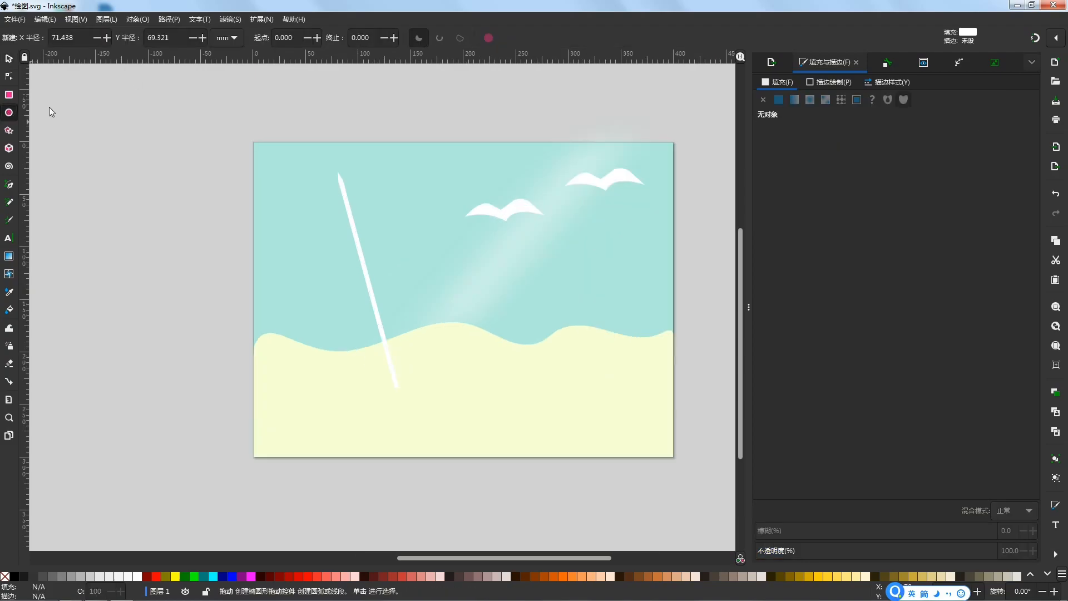
{"action": "left_click", "coordinate": [620, 577]}
{"action": "mouse_move", "coordinate": [432, 346]}
{"action": "left_mouse_down"}
{"action": "mouse_move", "coordinate": [439, 351]}
{"action": "mouse_move", "coordinate": [343, 371]}
{"action": "left_mouse_up"}
{"action": "key", "text": "s"}
{"action": "left_click", "coordinate": [509, 462]}
Step: Duplicate the dark pebble three times, placing two copies on the left sand and one near the lower right
{"action": "left_click", "coordinate": [437, 350]}
{"action": "key", "text": "ctrl+d"}
{"action": "left_click", "coordinate": [433, 349]}
{"action": "key", "text": "ctrl+d"}
{"action": "left_click_drag", "start_coordinate": [434, 348], "coordinate": [310, 371]}
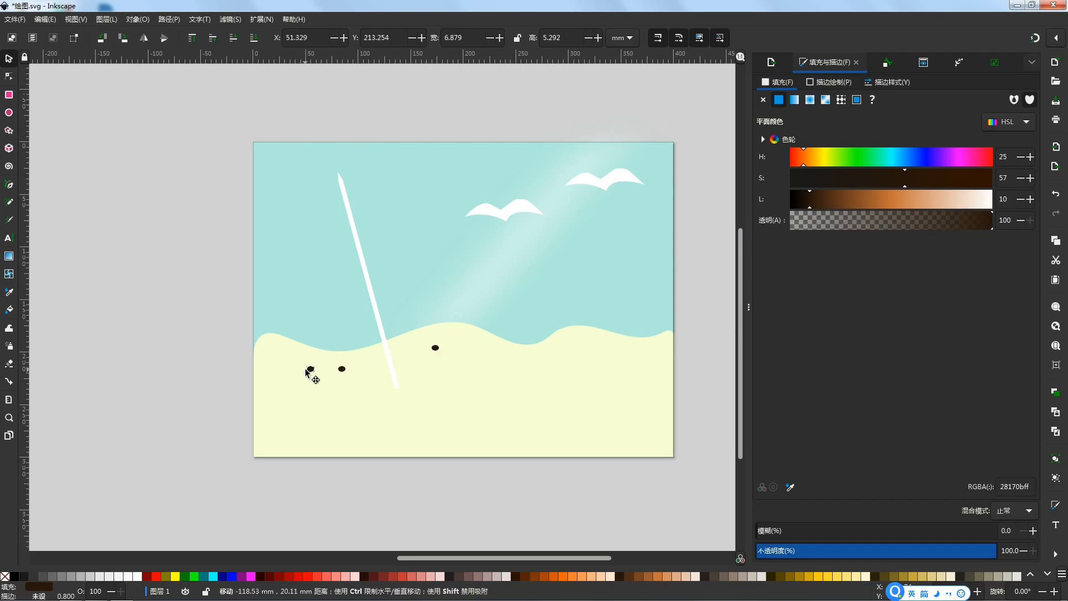
{"action": "left_click", "coordinate": [380, 405]}
{"action": "left_click", "coordinate": [436, 349]}
{"action": "key", "text": "ctrl+d"}
{"action": "left_click_drag", "start_coordinate": [440, 351], "coordinate": [533, 445]}
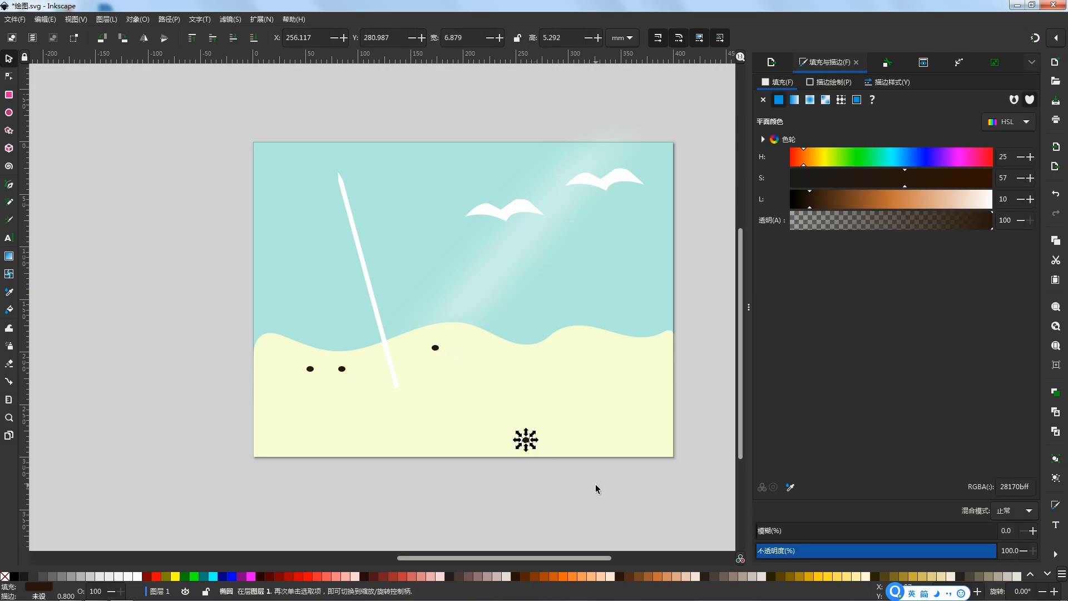
{"action": "left_click", "coordinate": [541, 461]}
Step: Duplicate the lower dark pebble, move the copy aside on the sand and recolour it tan
{"action": "left_click", "coordinate": [526, 441]}
{"action": "key", "text": "ctrl+d"}
{"action": "left_click_drag", "start_coordinate": [504, 442], "coordinate": [536, 423]}
{"action": "left_click", "coordinate": [677, 576]}
Step: Scatter duplicates of the tan pebble across the lower left and lower right parts of the sand
{"action": "key", "text": "ctrl+d"}
{"action": "key", "text": "ctrl+d"}
{"action": "key", "text": "ctrl+d"}
{"action": "key", "text": "ctrl+z"}
{"action": "key", "text": "ctrl+d"}
{"action": "left_click_drag", "start_coordinate": [291, 445], "coordinate": [570, 431]}
{"action": "key", "text": "ctrl+d"}
{"action": "key", "text": "ctrl+d"}
{"action": "key", "text": "ctrl+d"}
{"action": "key", "text": "ctrl+d"}
{"action": "key", "text": "ctrl+d"}
{"action": "key", "text": "ctrl+d"}
{"action": "left_click", "coordinate": [571, 489]}
{"action": "left_click", "coordinate": [596, 427]}
{"action": "key", "text": "ctrl+d"}
{"action": "left_click_drag", "start_coordinate": [598, 426], "coordinate": [382, 442]}
{"action": "key", "text": "ctrl+d"}
{"action": "left_click", "coordinate": [436, 486]}
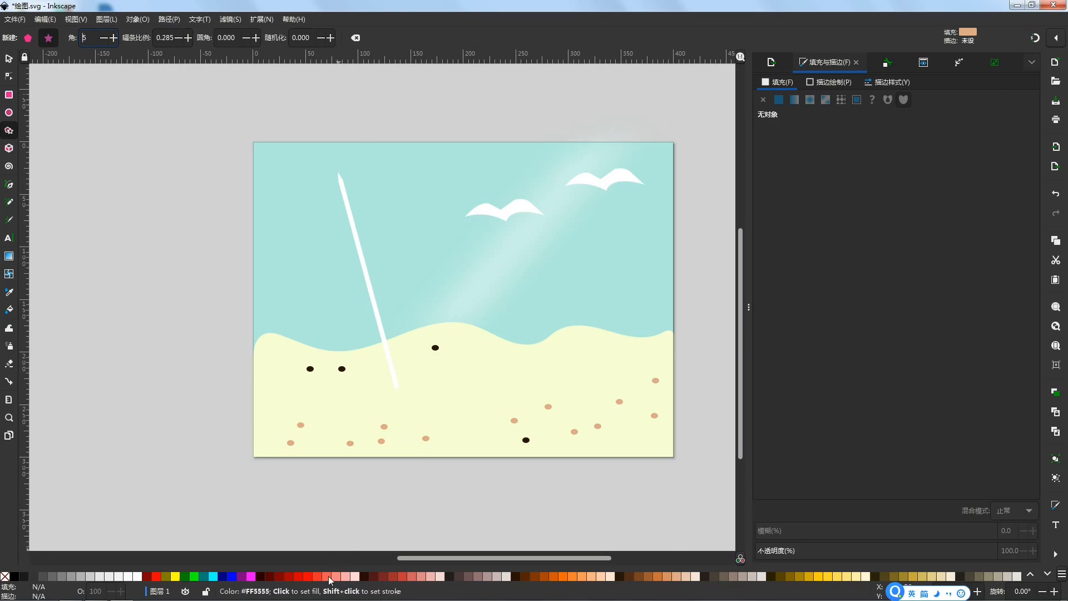
Step: Draw a coral-red five-pointed star on the left sand and apply the Corners (Fillet/Chamfer) path effect to it
{"action": "left_click_drag", "start_coordinate": [344, 394], "coordinate": [343, 418]}
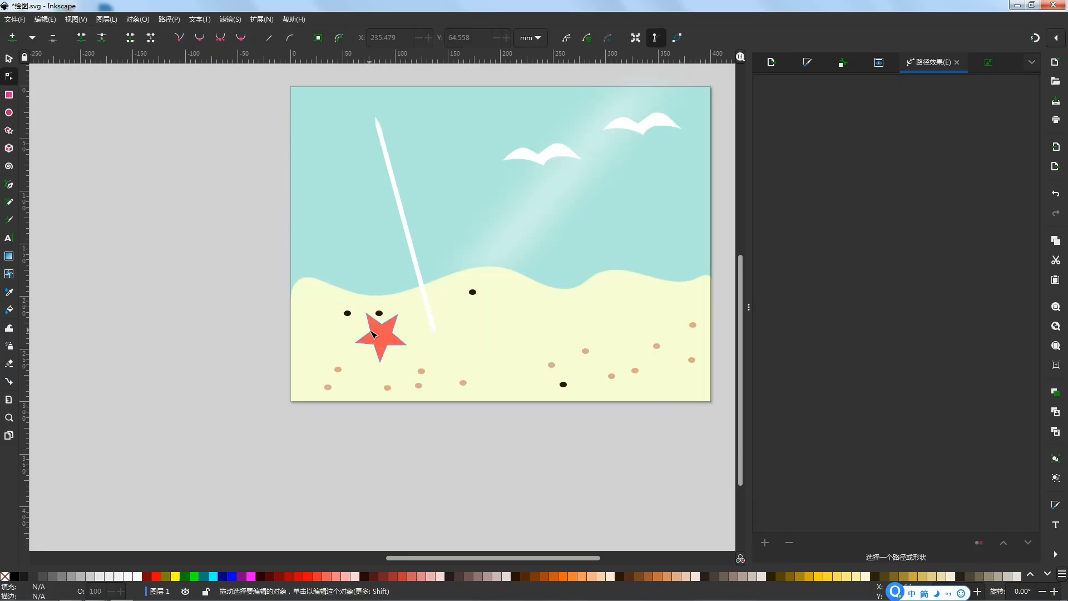
{"action": "left_click", "coordinate": [373, 334]}
{"action": "left_click", "coordinate": [824, 506]}
Step: Round the five outer tips of the red star with the Corners effect's node handles
{"action": "scroll", "coordinate": [382, 336], "scroll_direction": "up", "scroll_amount": 6}
{"action": "left_click_drag", "start_coordinate": [432, 203], "coordinate": [407, 226]}
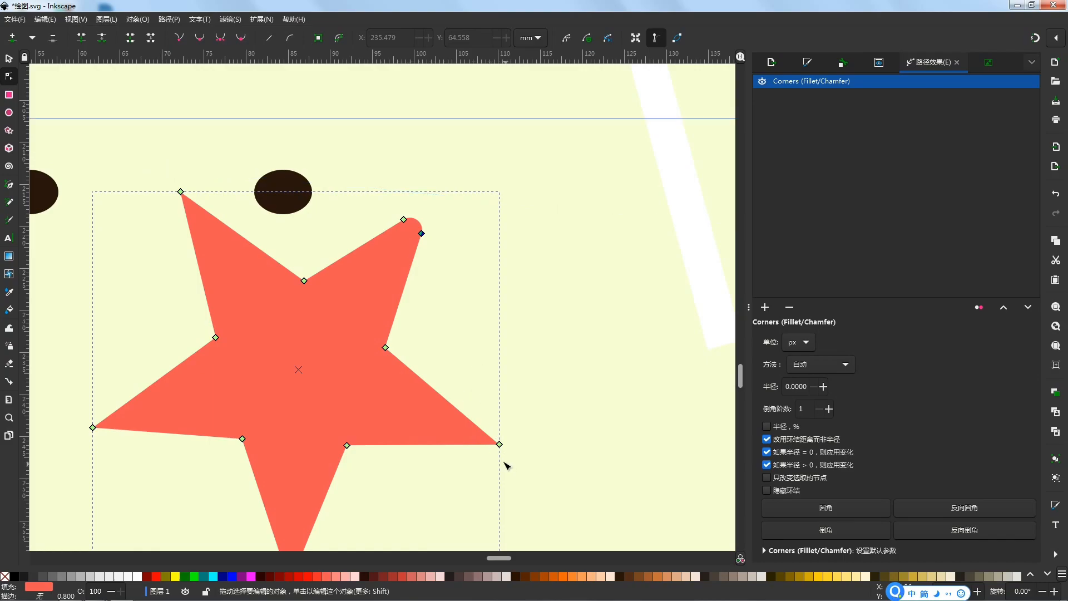
{"action": "left_click_drag", "start_coordinate": [500, 444], "coordinate": [407, 428]}
{"action": "scroll", "coordinate": [515, 335], "scroll_direction": "down", "scroll_amount": 2}
{"action": "left_click_drag", "start_coordinate": [306, 381], "coordinate": [335, 369]}
{"action": "left_click_drag", "start_coordinate": [348, 263], "coordinate": [372, 302]}
{"action": "left_click_drag", "start_coordinate": [469, 284], "coordinate": [466, 290]}
{"action": "left_click_drag", "start_coordinate": [331, 361], "coordinate": [330, 362]}
{"action": "left_click_drag", "start_coordinate": [466, 289], "coordinate": [465, 297]}
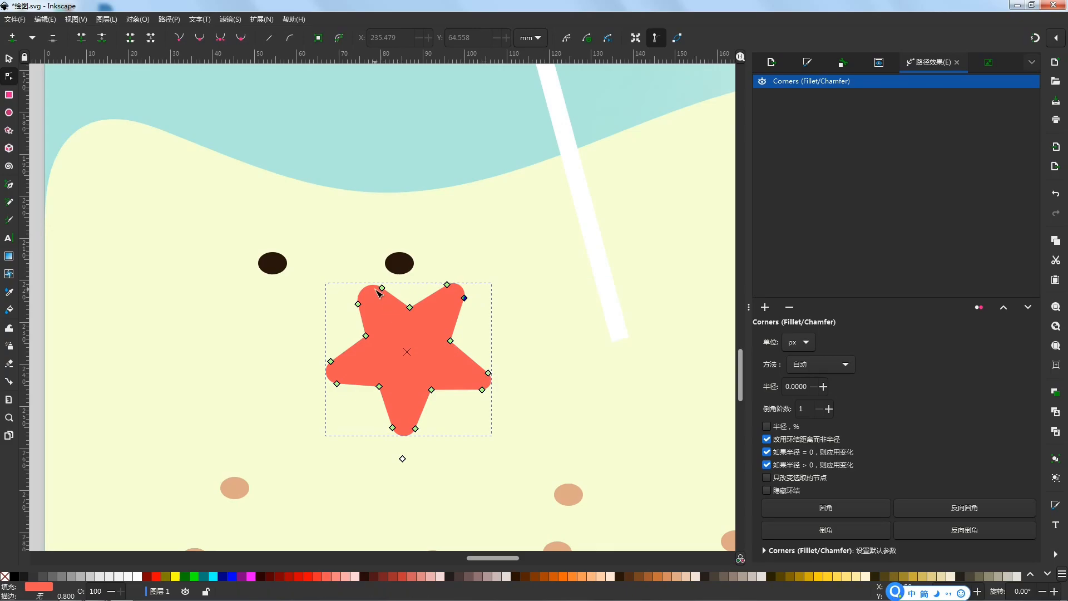
{"action": "left_click", "coordinate": [503, 350]}
Step: Slightly round the inner corners between the red star's arms with the Corners effect handles
{"action": "scroll", "coordinate": [404, 392], "scroll_direction": "down", "scroll_amount": 4}
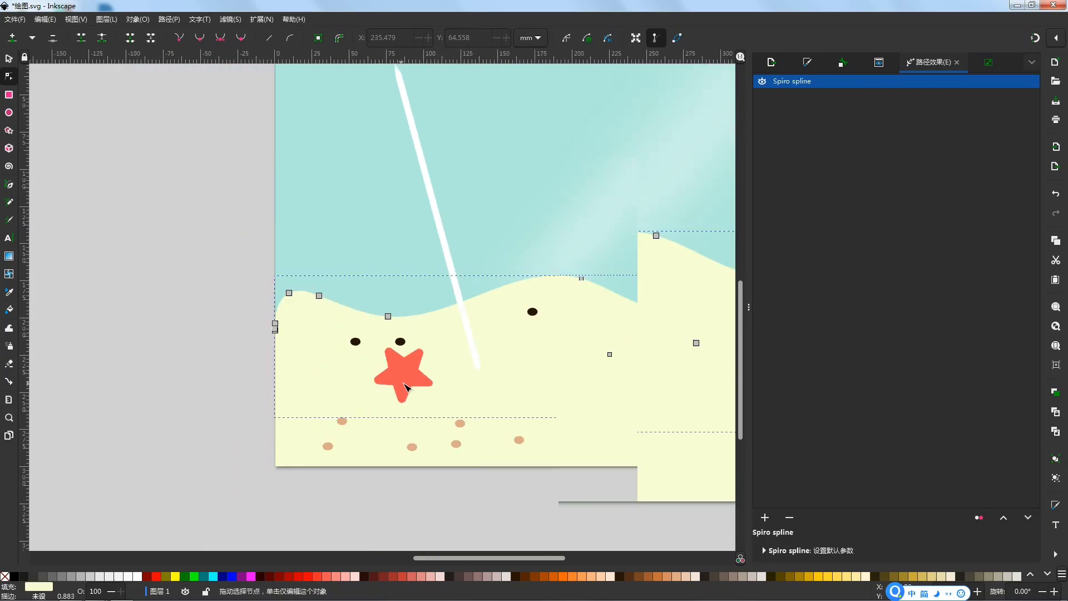
{"action": "scroll", "coordinate": [415, 387], "scroll_direction": "up", "scroll_amount": 2}
{"action": "scroll", "coordinate": [411, 385], "scroll_direction": "up", "scroll_amount": 2}
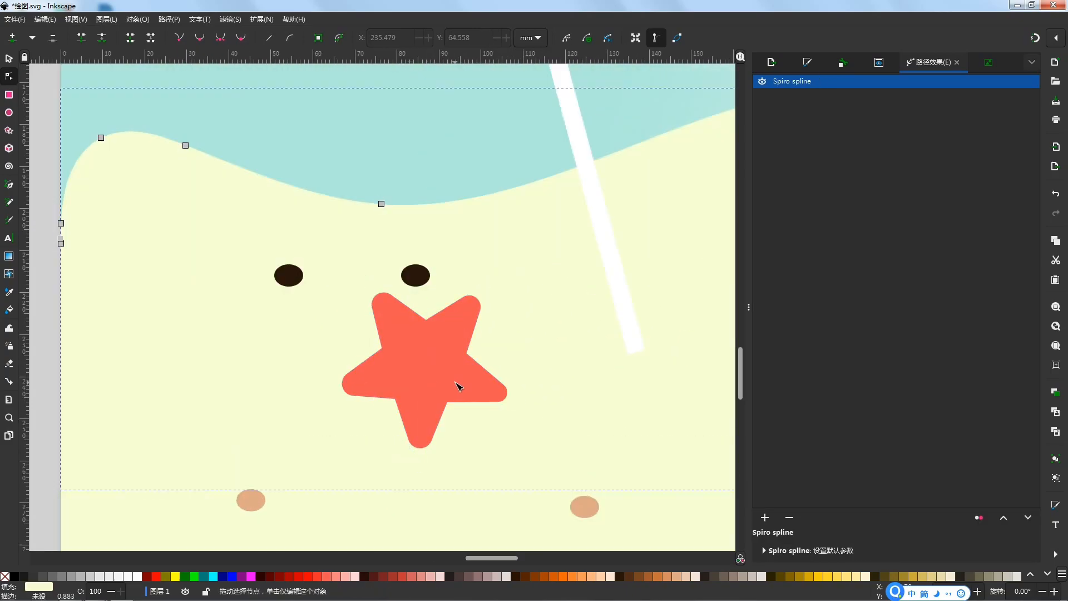
{"action": "left_click", "coordinate": [389, 382]}
{"action": "left_click_drag", "start_coordinate": [341, 314], "coordinate": [342, 309]}
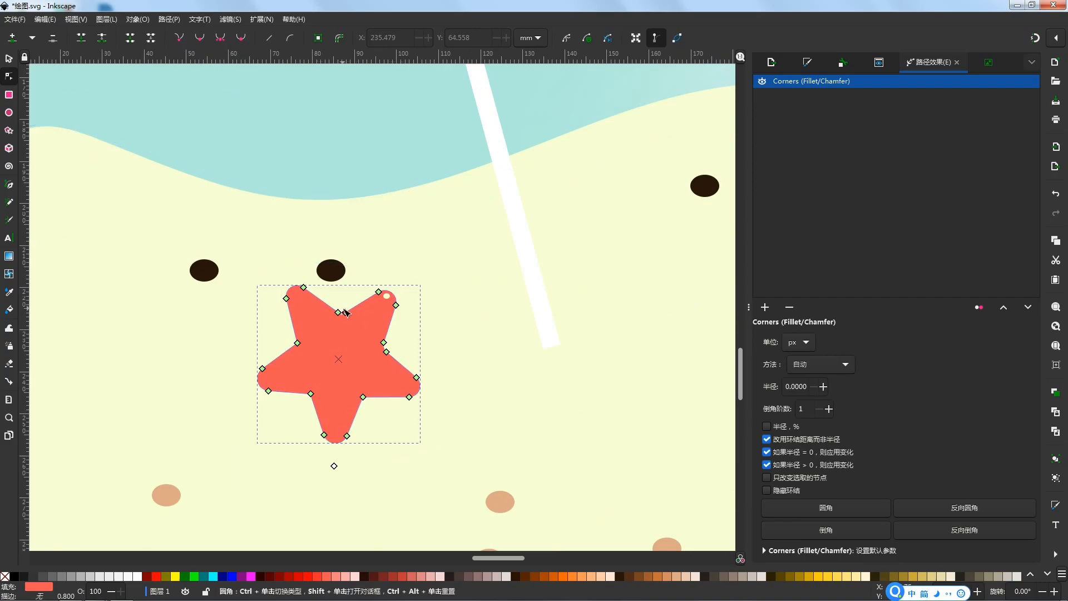
{"action": "left_click_drag", "start_coordinate": [297, 343], "coordinate": [293, 341]}
{"action": "left_click_drag", "start_coordinate": [310, 394], "coordinate": [309, 400]}
{"action": "left_click", "coordinate": [618, 367]}
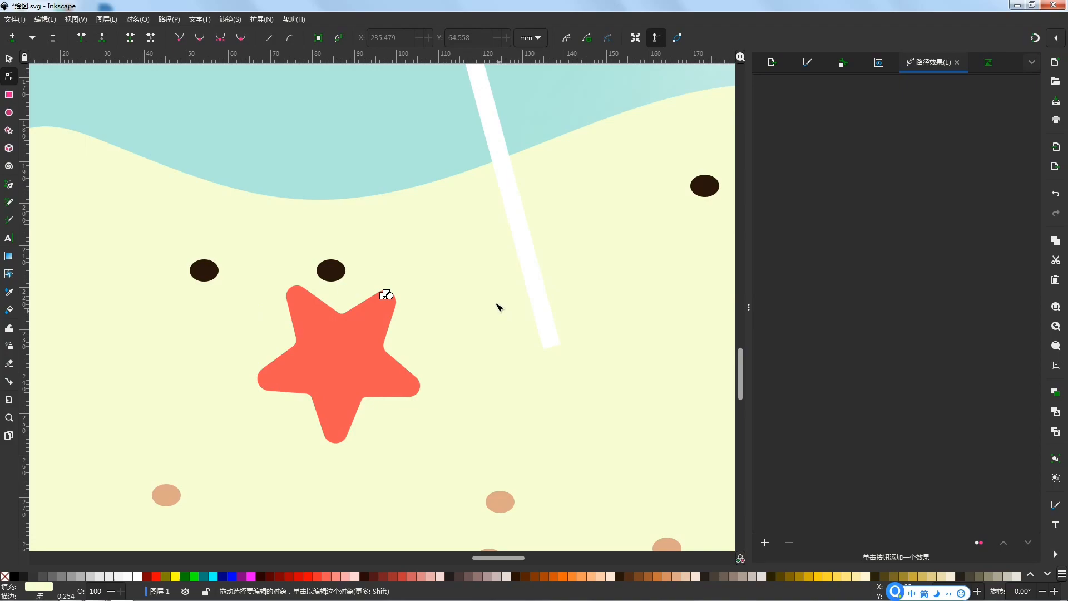
Step: Line up copies of the small pale yellow dot from the star's upper right tip to its centre
{"action": "left_click", "coordinate": [9, 59]}
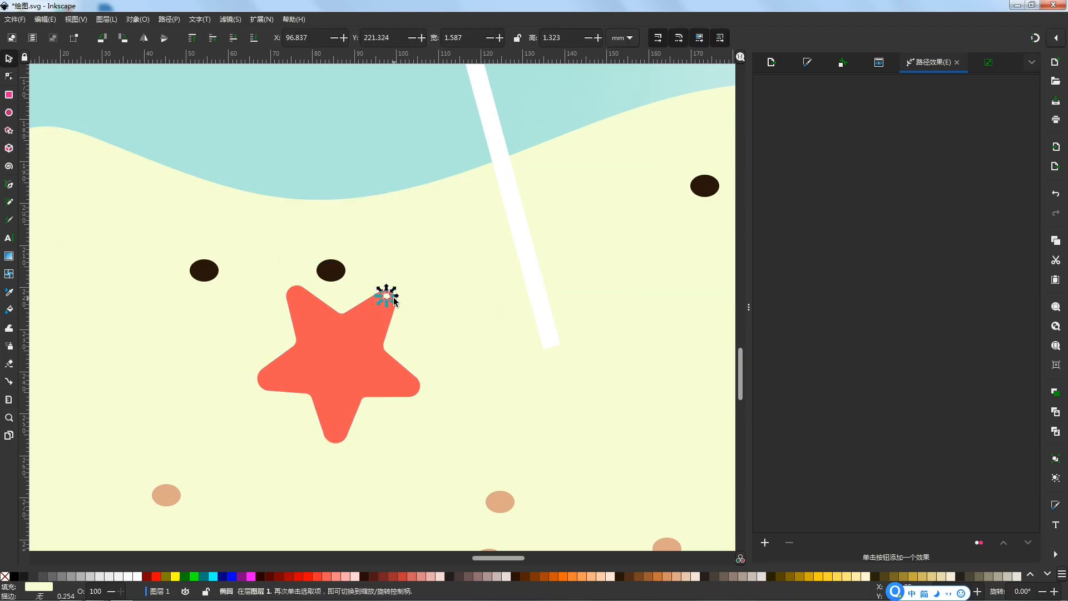
{"action": "left_click_drag", "start_coordinate": [393, 297], "coordinate": [339, 348]}
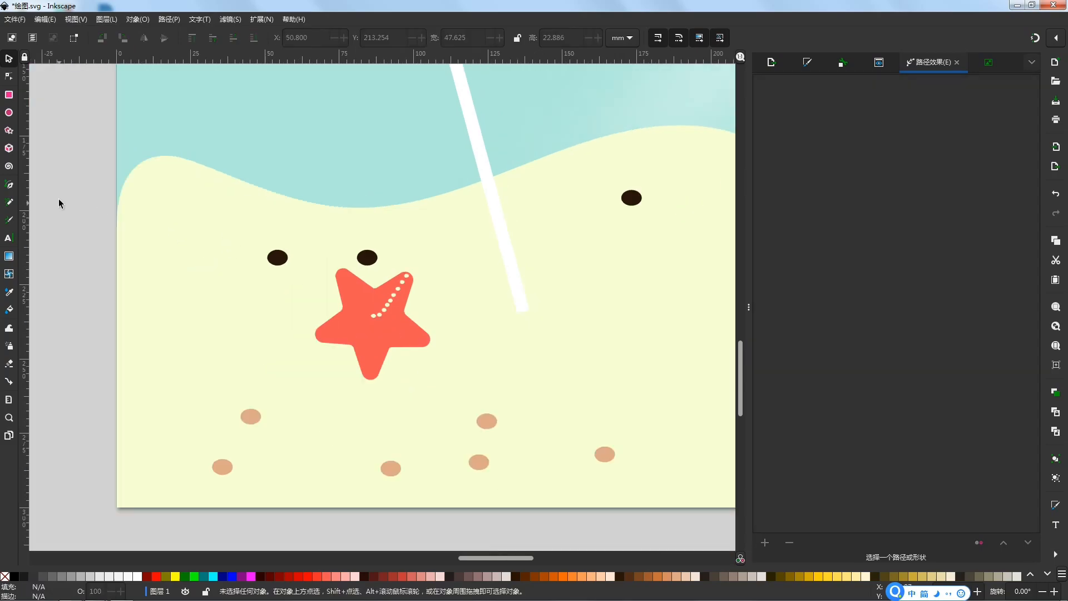
Step: Select the row of ten pale dots without the dark pebbles, make a copy of it beside the original and group the copy
{"action": "left_click_drag", "start_coordinate": [60, 210], "coordinate": [422, 348]}
{"action": "left_click", "coordinate": [278, 258], "text": "shift"}
{"action": "left_click", "coordinate": [368, 257], "text": "shift"}
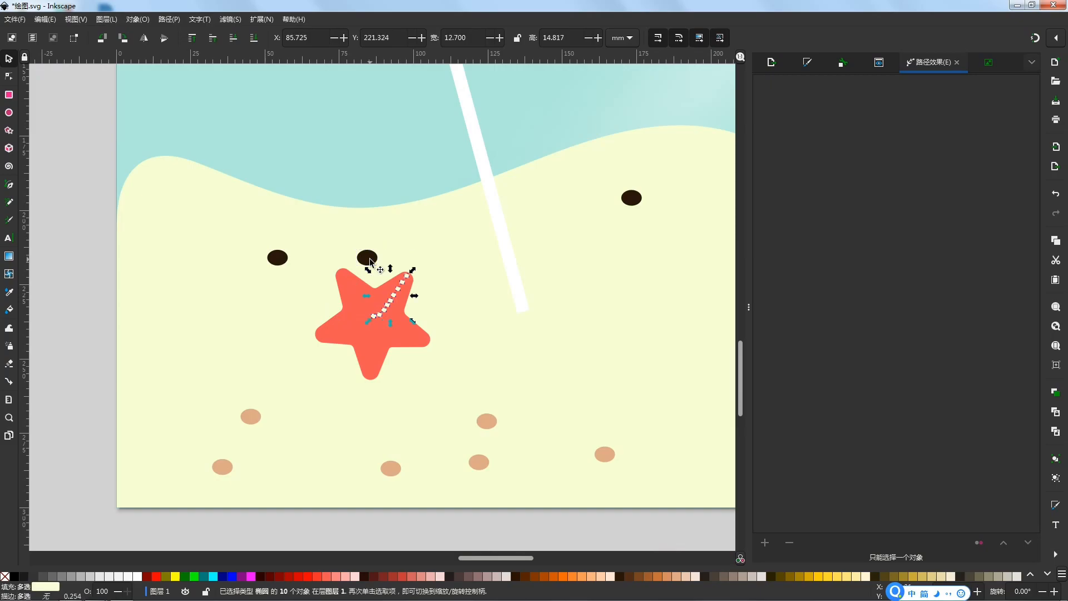
{"action": "left_click_drag", "start_coordinate": [394, 296], "coordinate": [359, 310]}
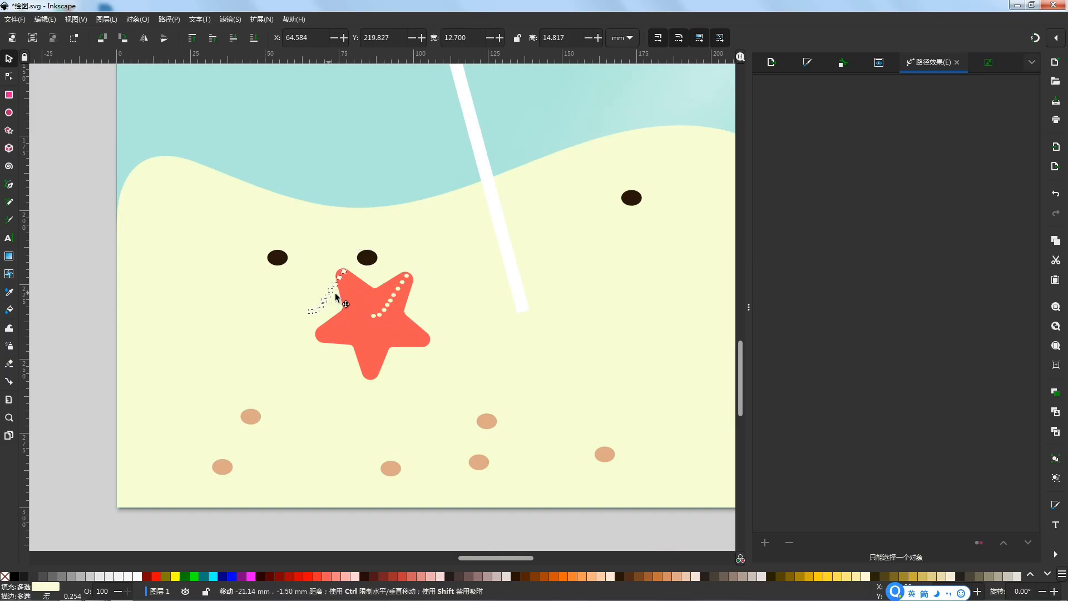
{"action": "left_click", "coordinate": [141, 20]}
{"action": "left_click", "coordinate": [185, 116]}
Step: Rotate and place copies of the dot group along the starfish's other four arms
{"action": "left_click", "coordinate": [364, 302]}
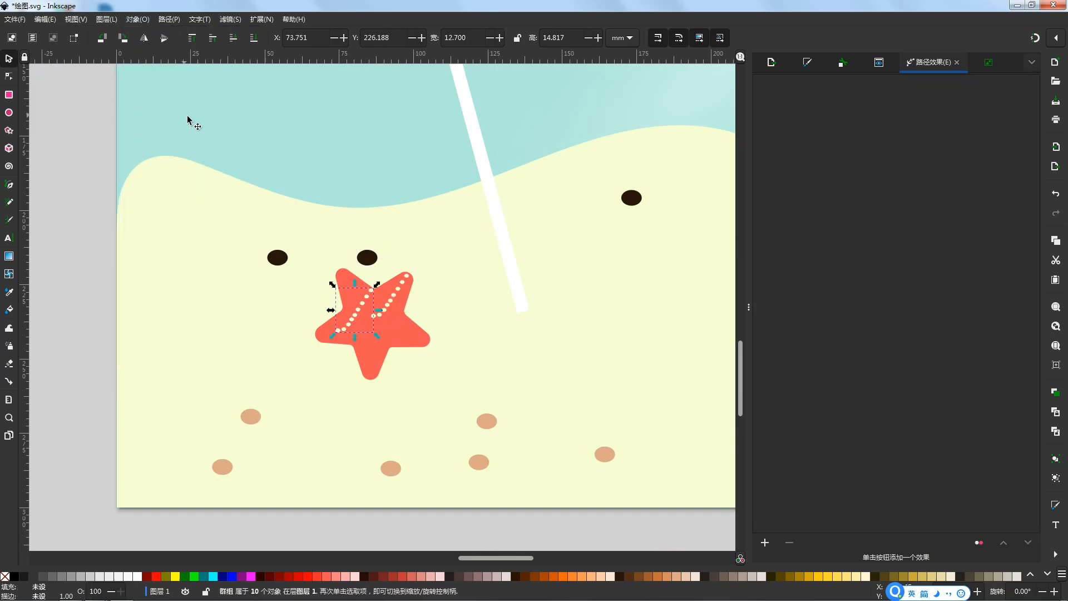
{"action": "left_click_drag", "start_coordinate": [377, 285], "coordinate": [409, 338]}
{"action": "left_click", "coordinate": [356, 299]}
{"action": "left_click", "coordinate": [374, 351]}
{"action": "left_click", "coordinate": [449, 345]}
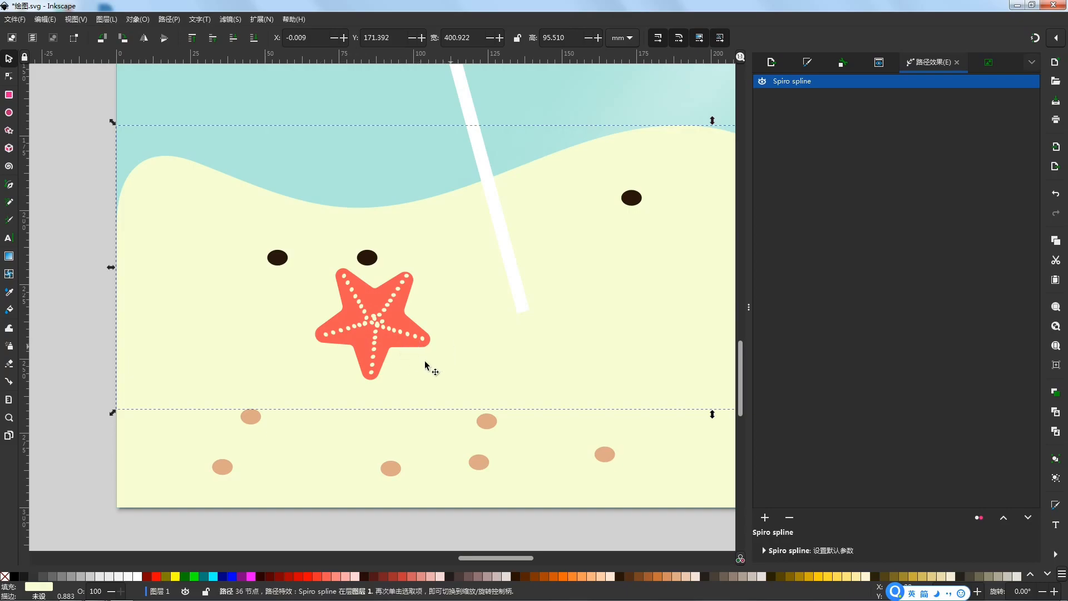
Step: Select the starfish with its dot rows and ungroup the dot groups
{"action": "key", "text": "minus"}
{"action": "key", "text": "minus"}
{"action": "left_click_drag", "start_coordinate": [153, 415], "coordinate": [426, 238]}
{"action": "left_click", "coordinate": [143, 22]}
{"action": "left_click", "coordinate": [176, 131]}
{"action": "left_click", "coordinate": [195, 208]}
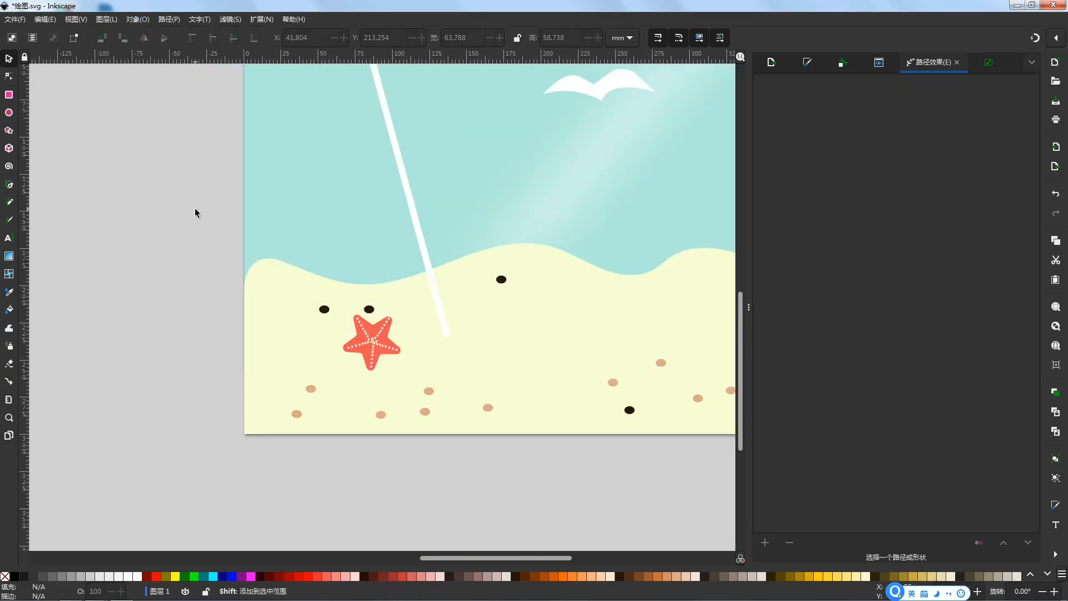
Step: Select the starfish with its dot rows, leaving out the surrounding pebbles, and group the selection
{"action": "scroll", "coordinate": [256, 438], "scroll_direction": "down", "scroll_amount": 2}
{"action": "left_click_drag", "start_coordinate": [356, 471], "coordinate": [285, 359]}
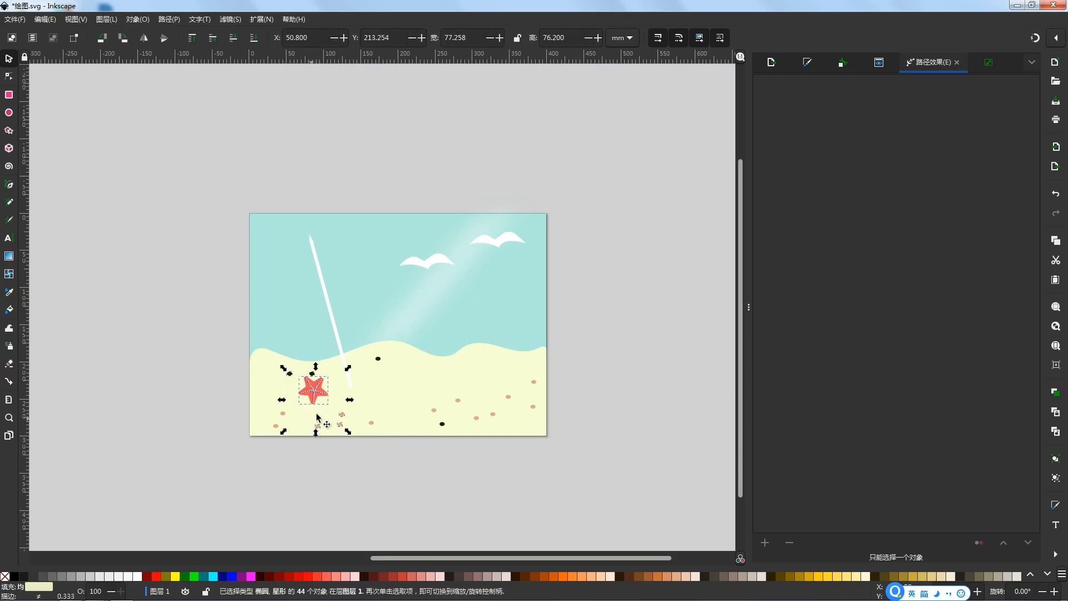
{"action": "scroll", "coordinate": [331, 414], "scroll_direction": "up", "scroll_amount": 2}
{"action": "left_click", "coordinate": [405, 419], "text": "shift"}
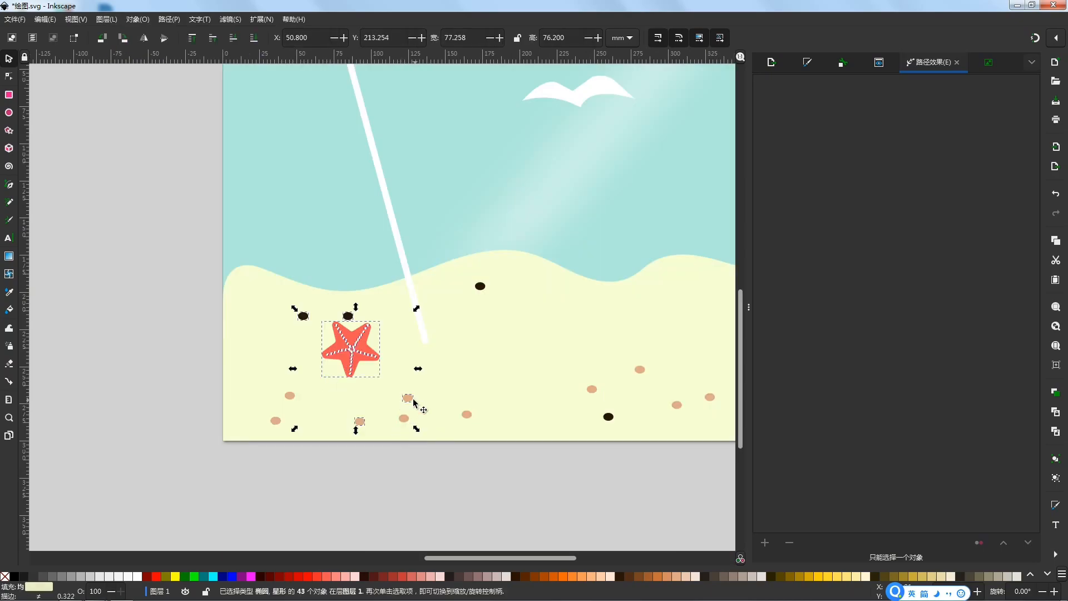
{"action": "left_click", "coordinate": [359, 422], "text": "shift"}
{"action": "left_click", "coordinate": [303, 315], "text": "shift"}
{"action": "left_click", "coordinate": [348, 315], "text": "shift"}
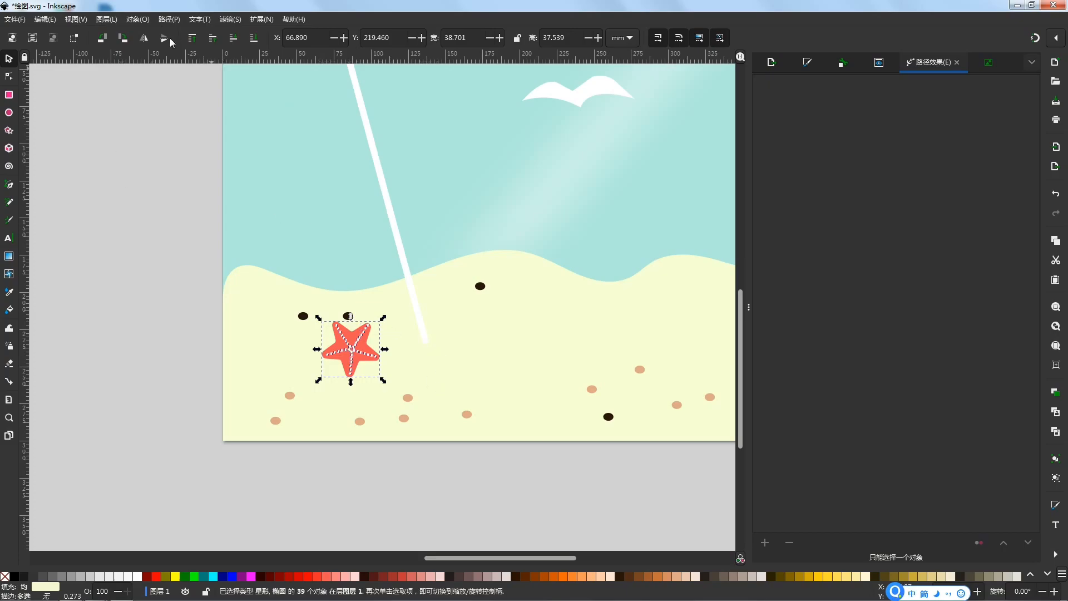
{"action": "left_click", "coordinate": [163, 22]}
{"action": "mouse_move", "coordinate": [137, 19]}
{"action": "left_click", "coordinate": [170, 110]}
Step: Duplicate the grouped starfish and place the copy among the pebbles in the lower right part of the sand
{"action": "key", "text": "ctrl+d"}
{"action": "scroll", "coordinate": [328, 371], "scroll_direction": "down", "scroll_amount": 3}
{"action": "left_click_drag", "start_coordinate": [337, 367], "coordinate": [461, 377]}
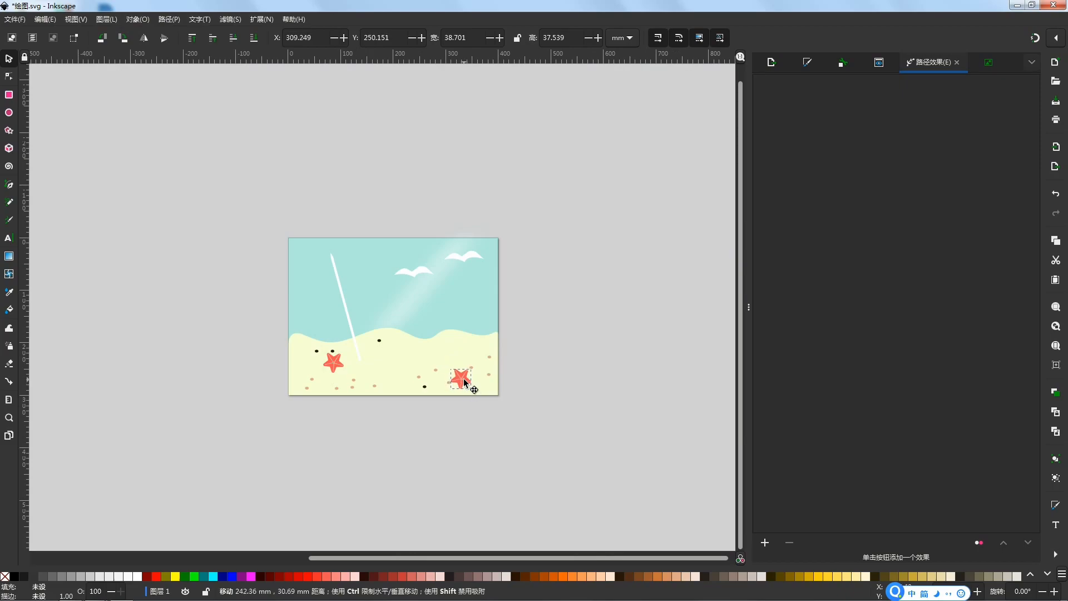
{"action": "left_click_drag", "start_coordinate": [460, 385], "coordinate": [461, 384]}
{"action": "left_click", "coordinate": [586, 399]}
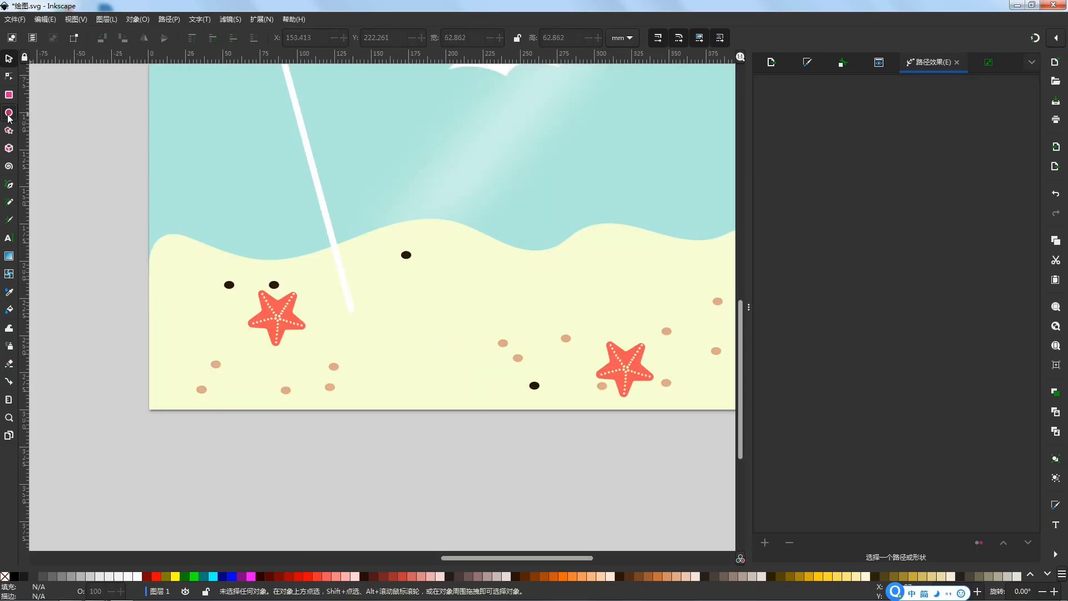
Step: Draw a yellow circle about 63 mm in diameter on the sand between the two starfish
{"action": "left_click", "coordinate": [9, 114]}
{"action": "left_click_drag", "start_coordinate": [377, 321], "coordinate": [451, 394]}
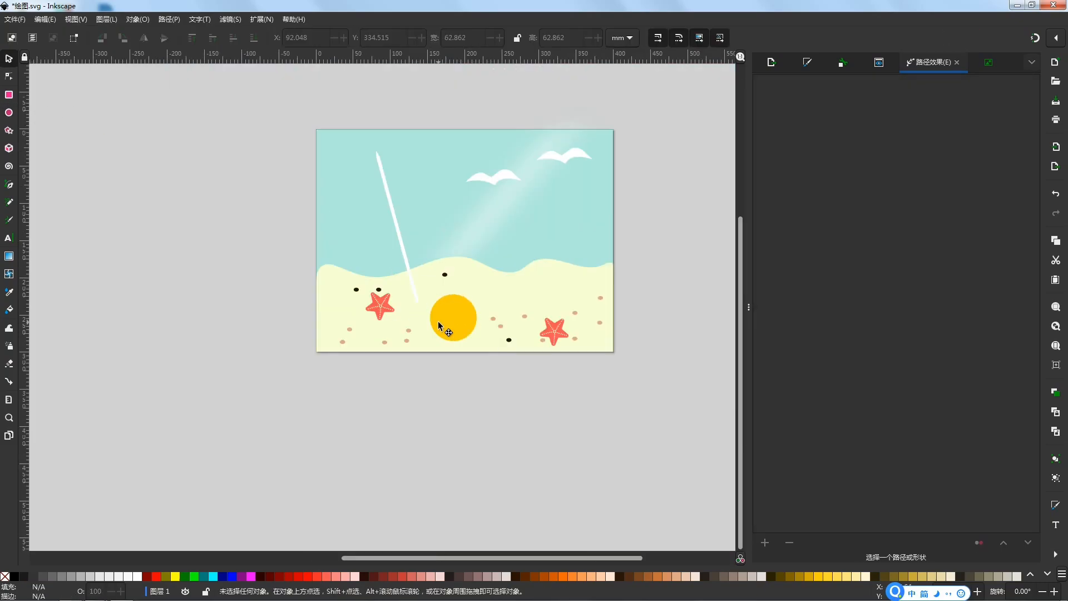
Step: Place two overlapping copies of the yellow circle below the page and fill the topmost copy with pale grey-pink e3dbdb
{"action": "left_click", "coordinate": [442, 323]}
{"action": "key", "text": "ctrl+d"}
{"action": "left_click_drag", "start_coordinate": [443, 323], "coordinate": [442, 398]}
{"action": "key", "text": "ctrl+d"}
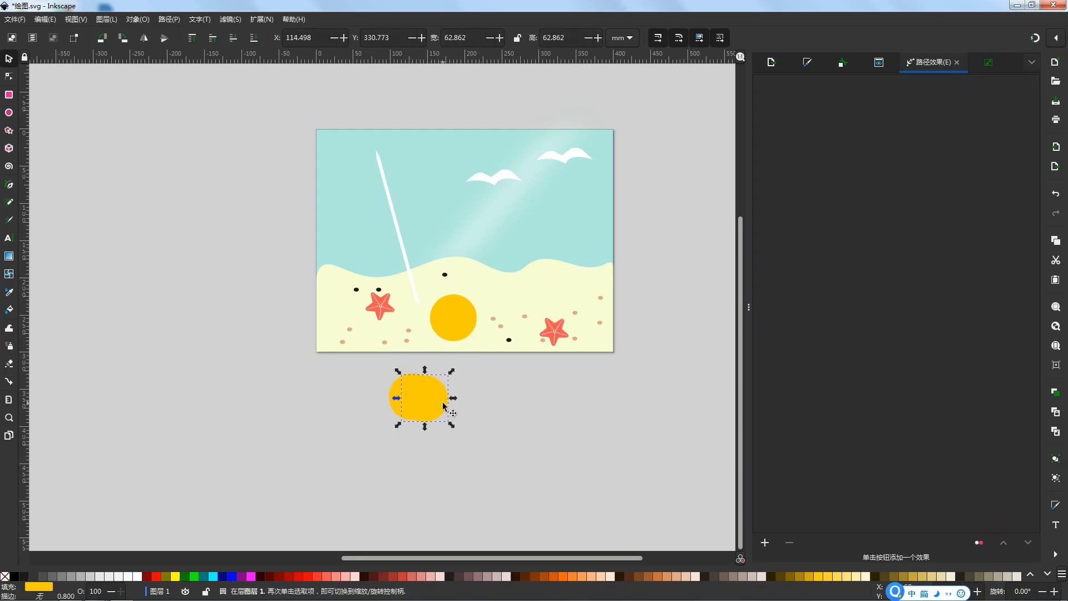
{"action": "left_click", "coordinate": [505, 577]}
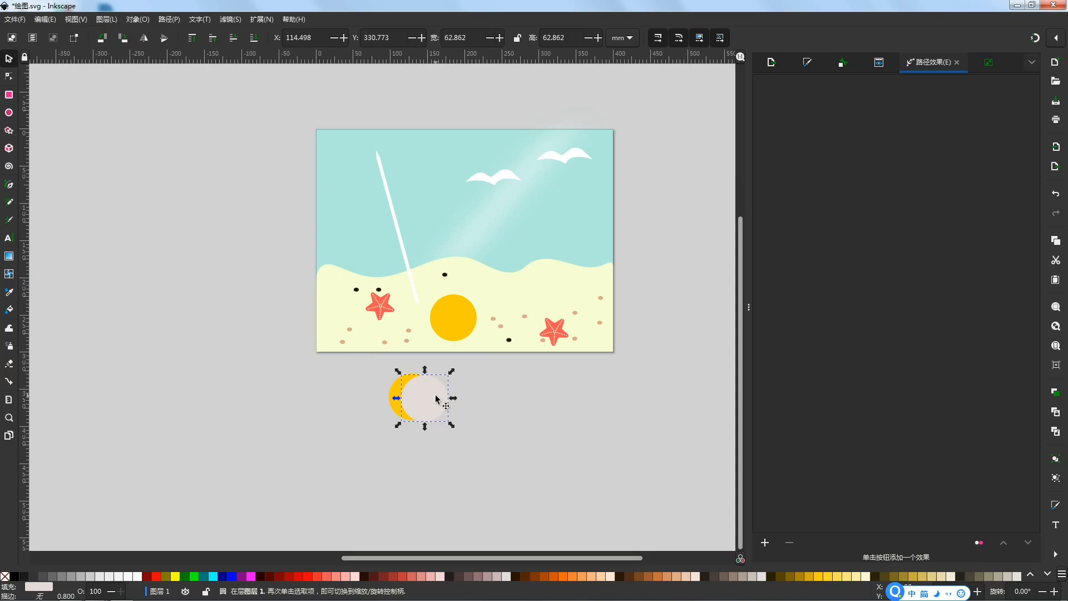
Step: Lower the pale circle's opacity to 55.6% and position it offset to the right over the yellow copy
{"action": "scroll", "coordinate": [437, 399], "scroll_direction": "up", "scroll_amount": 3}
{"action": "left_click_drag", "start_coordinate": [442, 406], "coordinate": [409, 396]}
{"action": "key", "text": "ctrl+shift+f"}
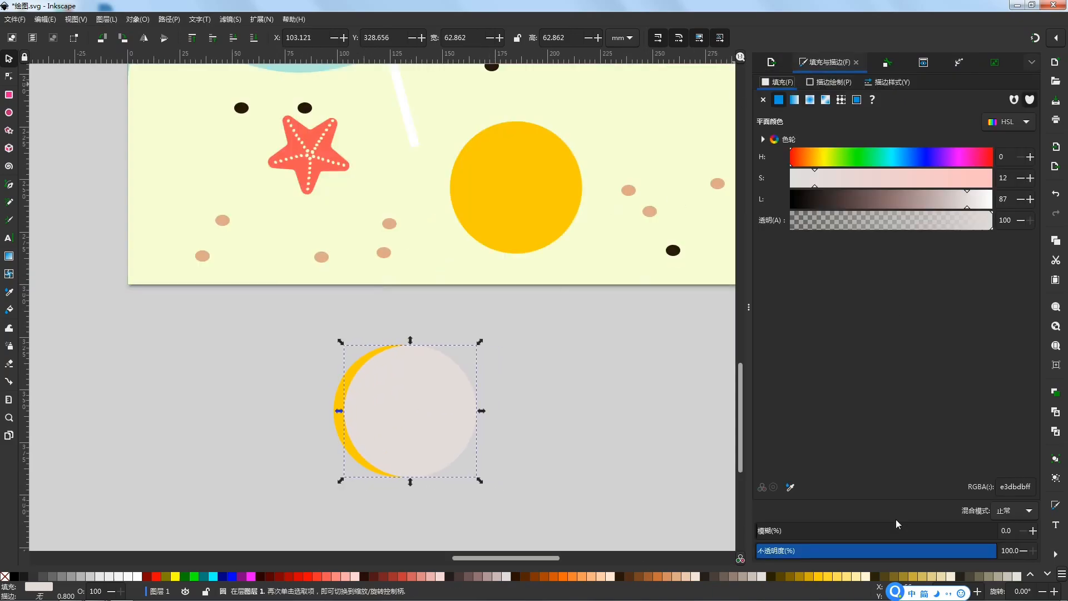
{"action": "left_click", "coordinate": [851, 553]}
{"action": "left_click_drag", "start_coordinate": [780, 563], "coordinate": [884, 554]}
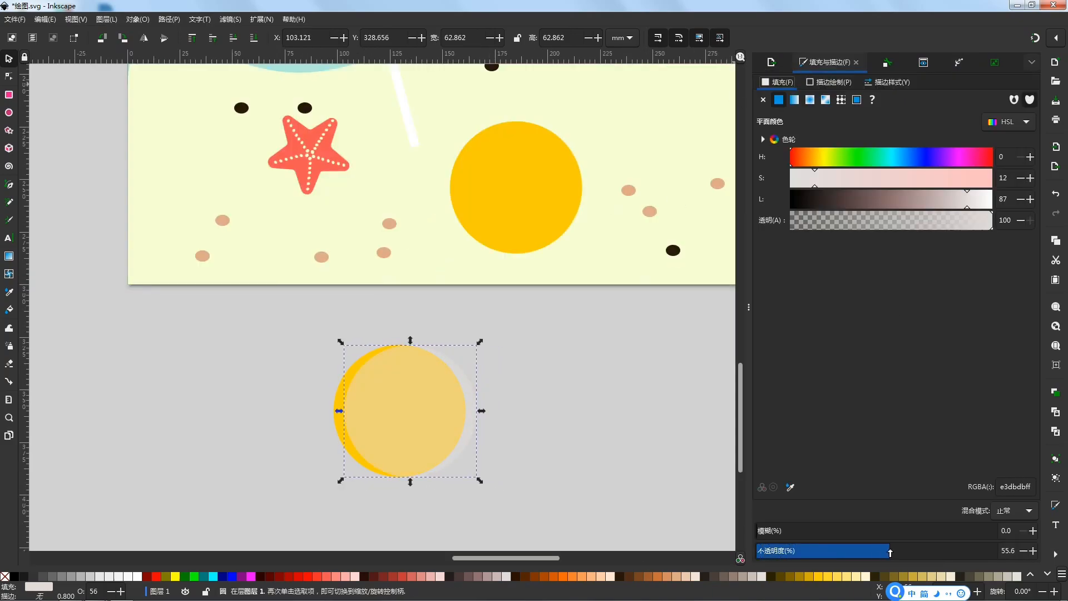
{"action": "scroll", "coordinate": [506, 414], "scroll_direction": "down", "scroll_amount": 2}
{"action": "left_click_drag", "start_coordinate": [407, 373], "coordinate": [421, 374]}
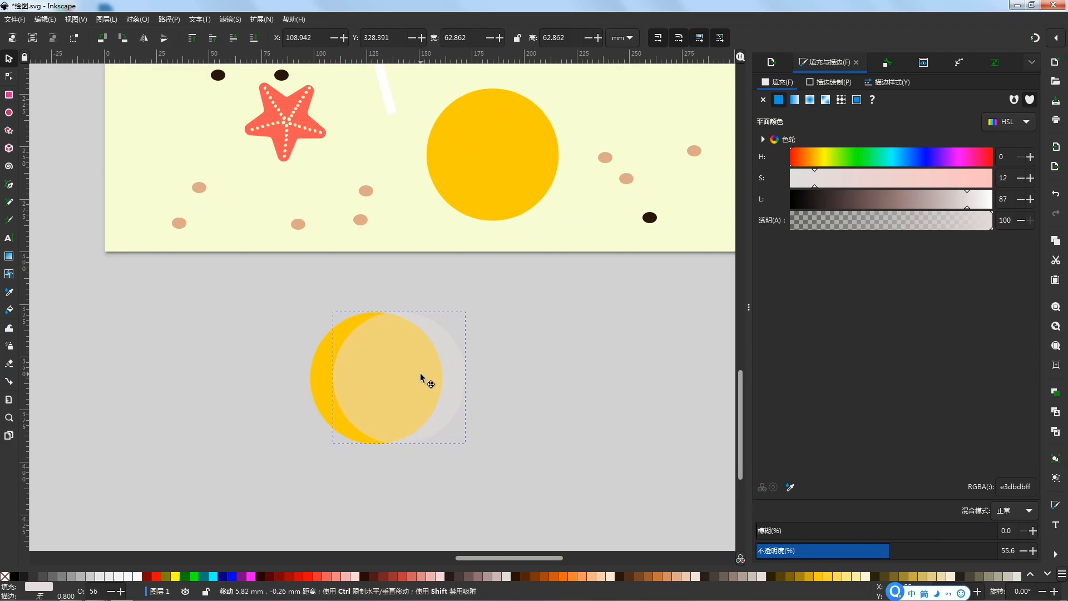
Step: Divide the yellow copy with the pale circle and pull the lens-shaped piece away from the crescent
{"action": "left_click", "coordinate": [591, 375]}
{"action": "left_click_drag", "start_coordinate": [518, 491], "coordinate": [286, 149]}
{"action": "left_click", "coordinate": [169, 19]}
{"action": "left_click", "coordinate": [515, 382]}
{"action": "left_click_drag", "start_coordinate": [434, 382], "coordinate": [554, 379]}
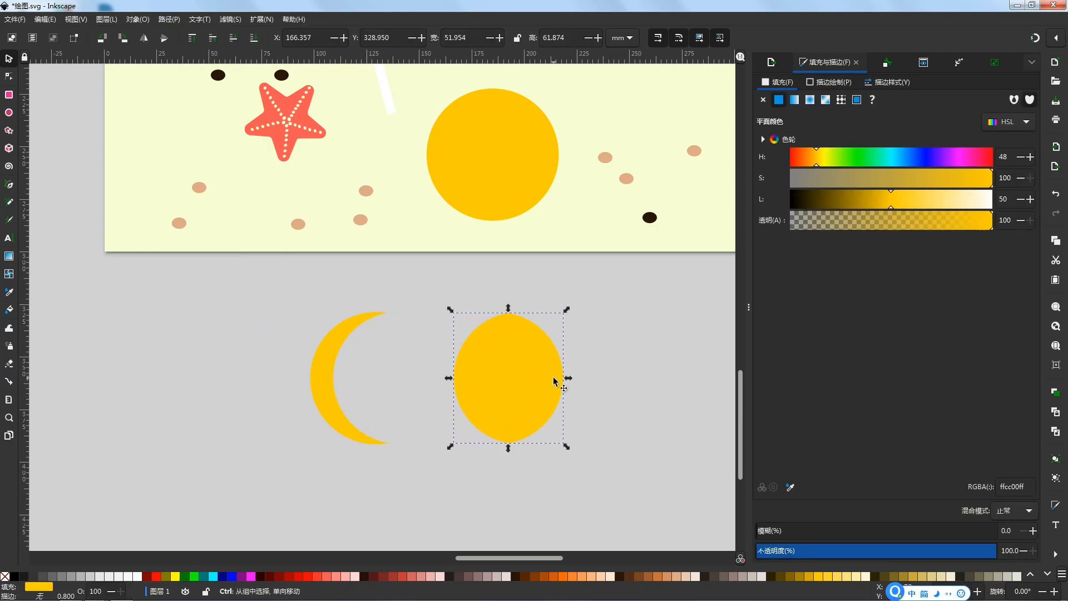
Step: Undo moving the lens-shaped piece and lower its opacity to about 56.5%
{"action": "key", "text": "ctrl+z"}
{"action": "left_click", "coordinate": [420, 376]}
{"action": "key", "text": "Escape"}
{"action": "left_click", "coordinate": [359, 379]}
{"action": "left_click_drag", "start_coordinate": [872, 549], "coordinate": [821, 556]}
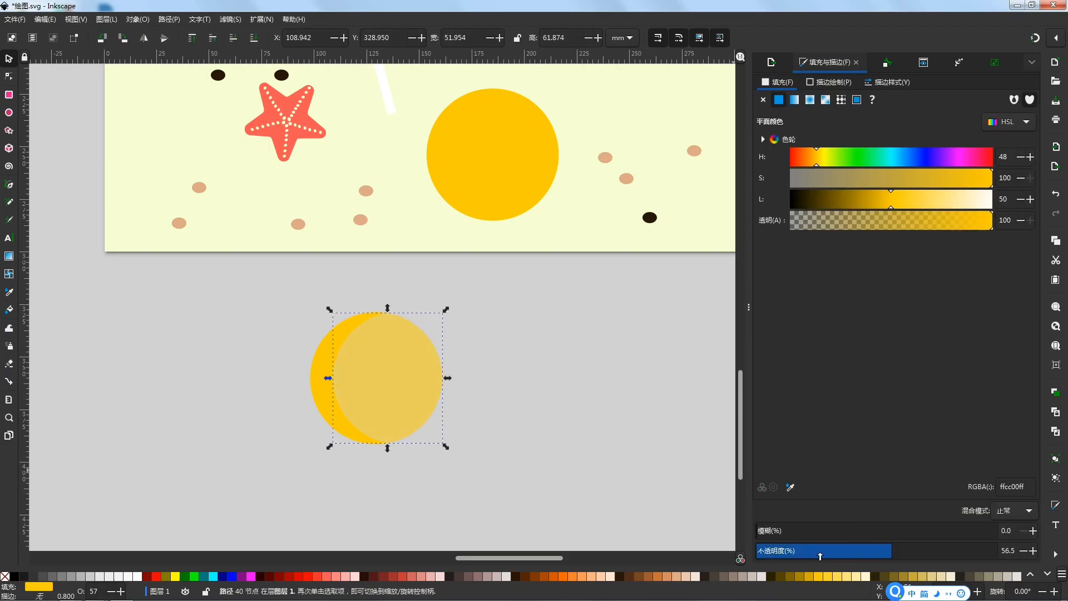
{"action": "left_click", "coordinate": [606, 445]}
Step: Try to place another copy of the yellow circle beside the divided shapes, and undo it
{"action": "left_click", "coordinate": [506, 187]}
{"action": "key", "text": "ctrl+d"}
{"action": "left_click_drag", "start_coordinate": [505, 189], "coordinate": [557, 358]}
{"action": "key", "text": "ctrl+z"}
{"action": "key", "text": "ctrl+z"}
{"action": "key", "text": "ctrl+z"}
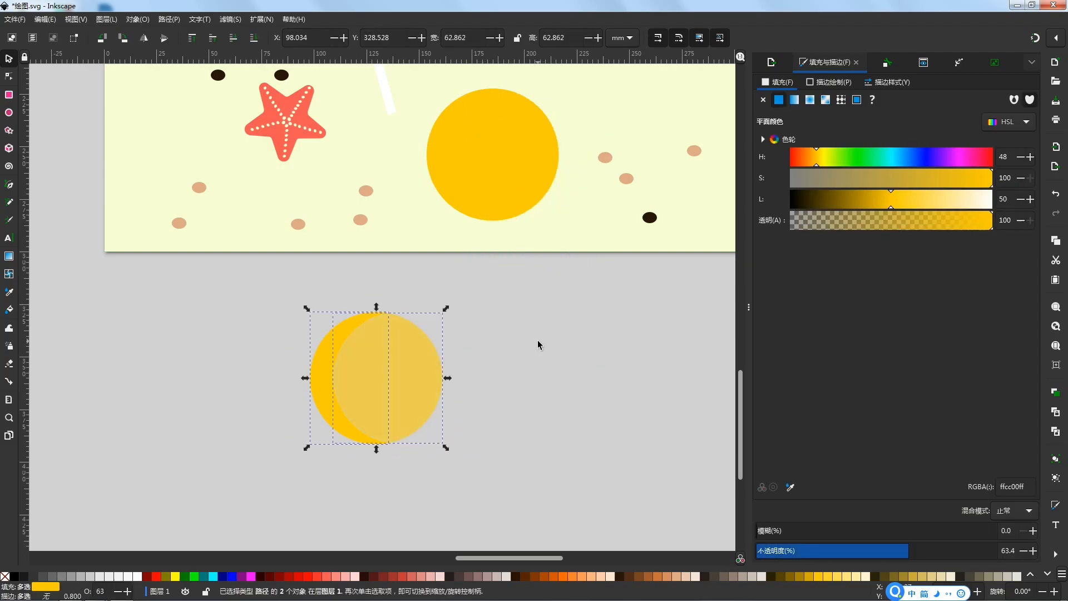
{"action": "left_click", "coordinate": [517, 299]}
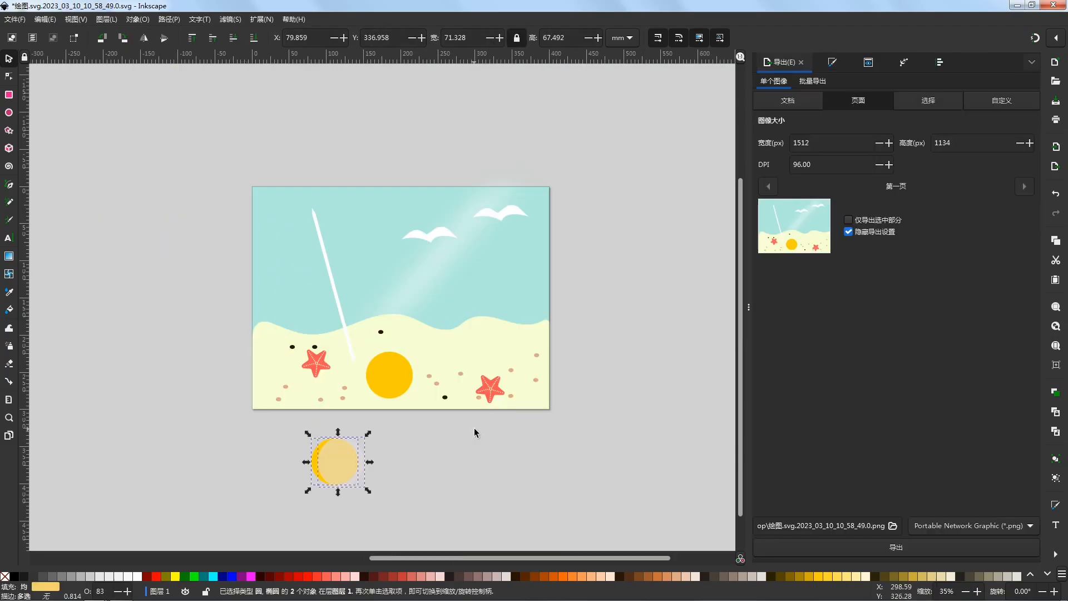
Step: Duplicate the yellow circle on the sand and place the copy below the page
{"action": "left_click", "coordinate": [475, 432]}
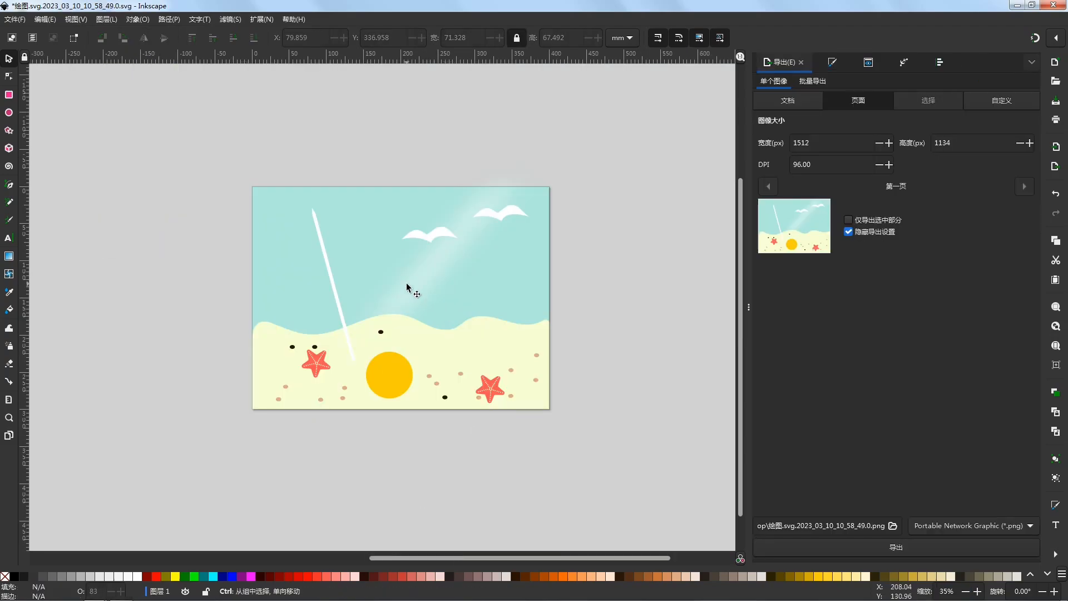
{"action": "scroll", "coordinate": [410, 286], "scroll_direction": "up", "scroll_amount": 1}
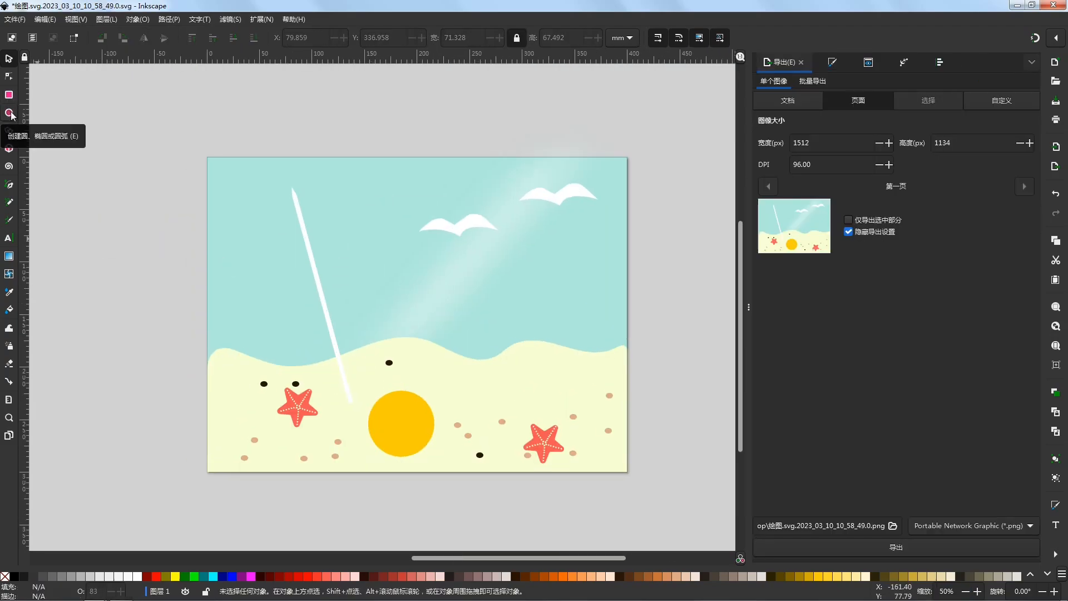
{"action": "left_click", "coordinate": [402, 420]}
{"action": "left_click_drag", "start_coordinate": [498, 353], "coordinate": [447, 231]}
{"action": "key", "text": "ctrl+d"}
{"action": "left_click_drag", "start_coordinate": [347, 316], "coordinate": [392, 431]}
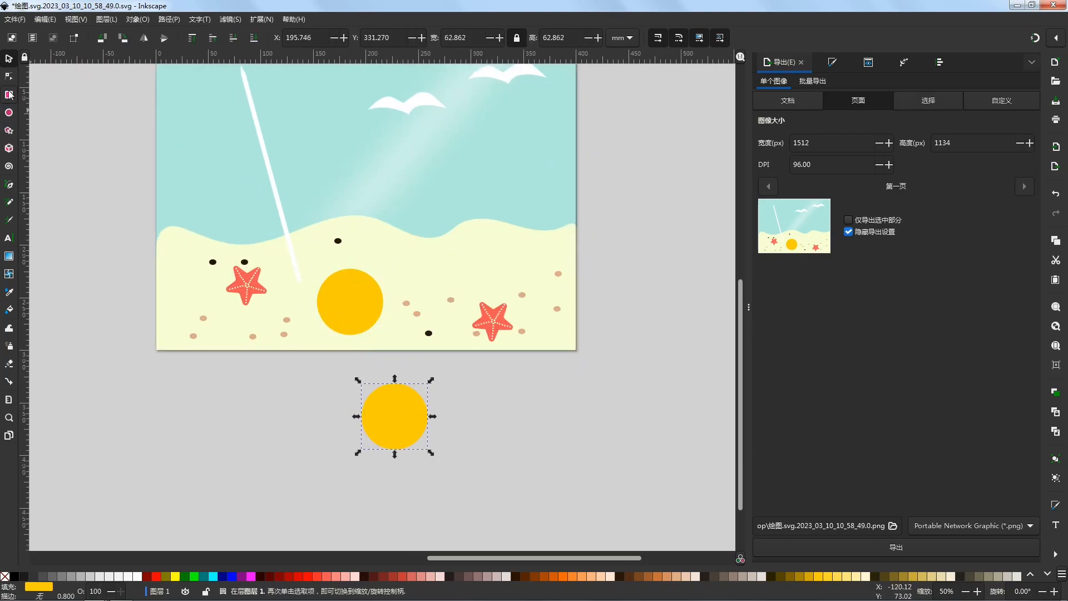
Step: Fill the top circle of the stack below the page with cream and narrow it to a centred vertical ellipse
{"action": "left_click", "coordinate": [867, 577]}
{"action": "left_click", "coordinate": [10, 76]}
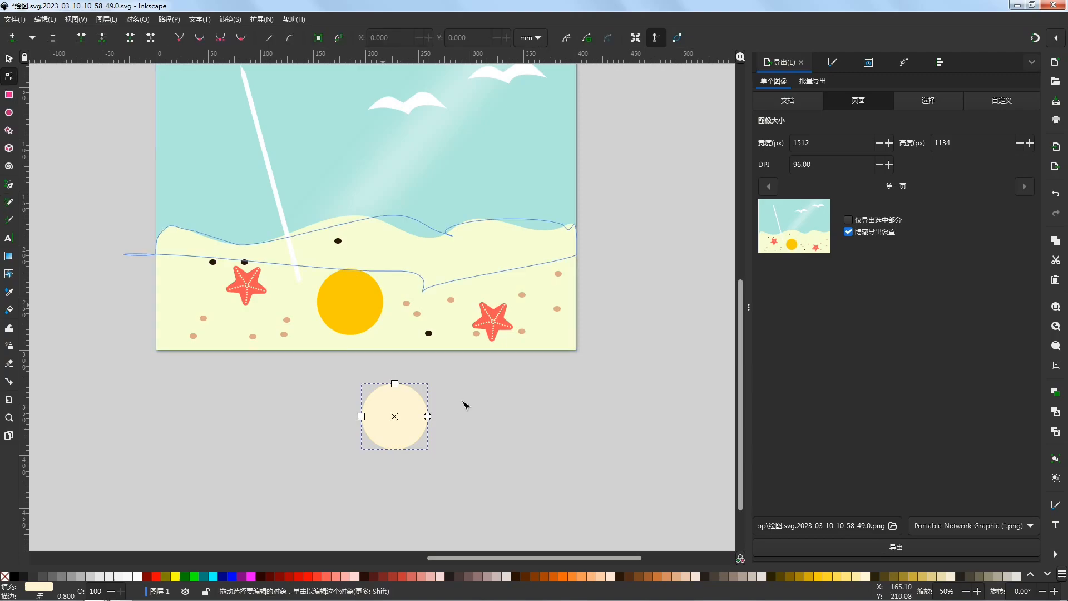
{"action": "left_click_drag", "start_coordinate": [361, 416], "coordinate": [371, 417]}
{"action": "scroll", "coordinate": [390, 431], "scroll_direction": "up", "scroll_amount": 3}
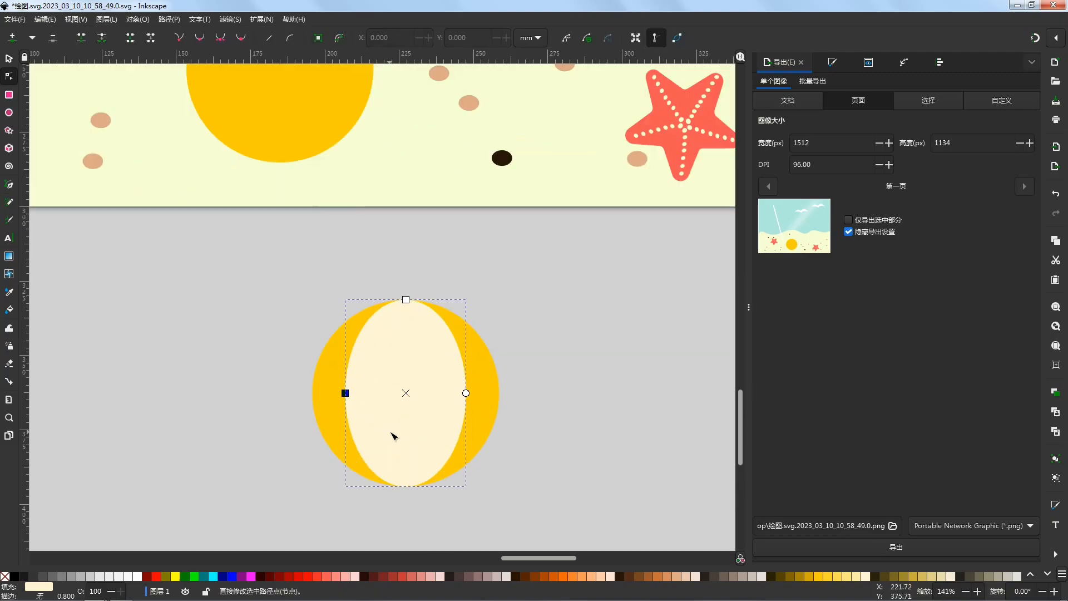
Step: Fill the topmost ellipse with yellow and narrow it to a thin centre stripe inside the cream ellipse
{"action": "left_click", "coordinate": [818, 579]}
{"action": "left_click_drag", "start_coordinate": [346, 393], "coordinate": [382, 393]}
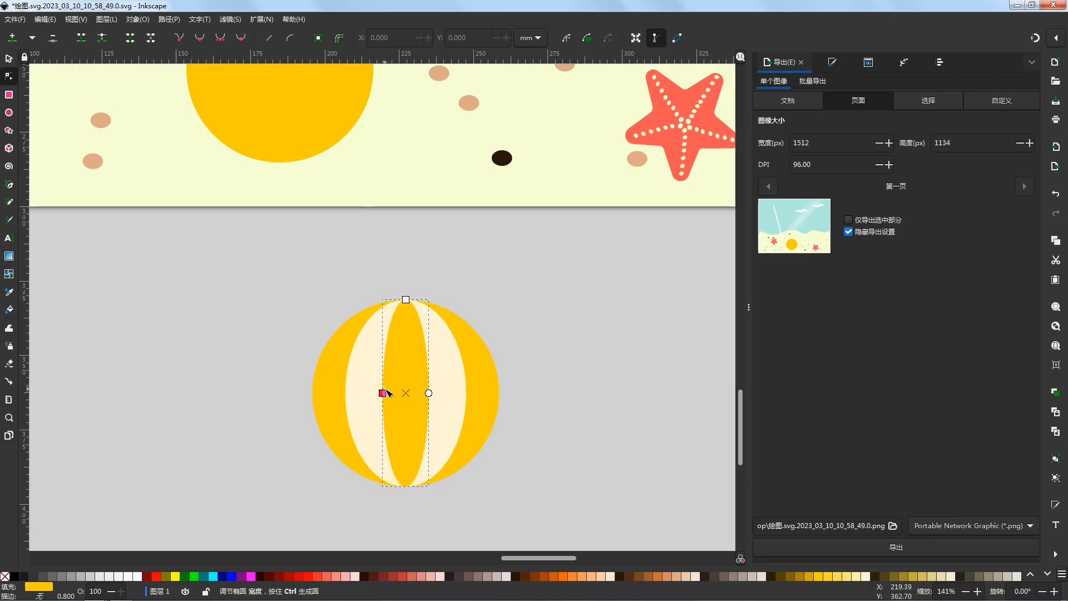
{"action": "left_click", "coordinate": [294, 317]}
{"action": "scroll", "coordinate": [317, 384], "scroll_direction": "down", "scroll_amount": 2}
{"action": "scroll", "coordinate": [343, 397], "scroll_direction": "up", "scroll_amount": 2}
{"action": "left_click", "coordinate": [374, 378]}
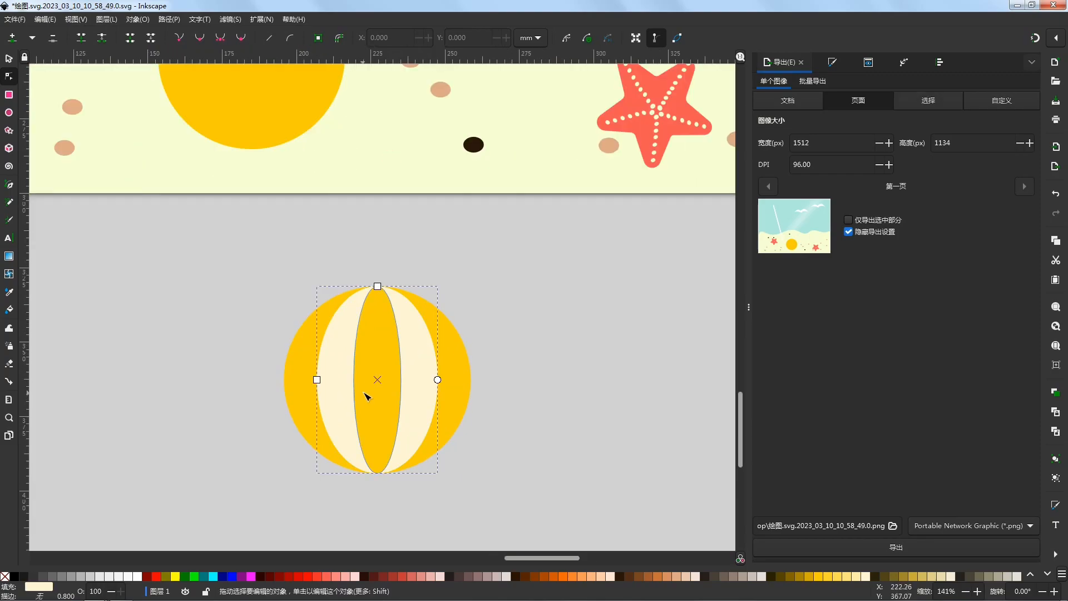
{"action": "left_click", "coordinate": [356, 379]}
Step: Select the whole striped ball and move it onto the yellow circle on the sand
{"action": "scroll", "coordinate": [423, 329], "scroll_direction": "down", "scroll_amount": 3}
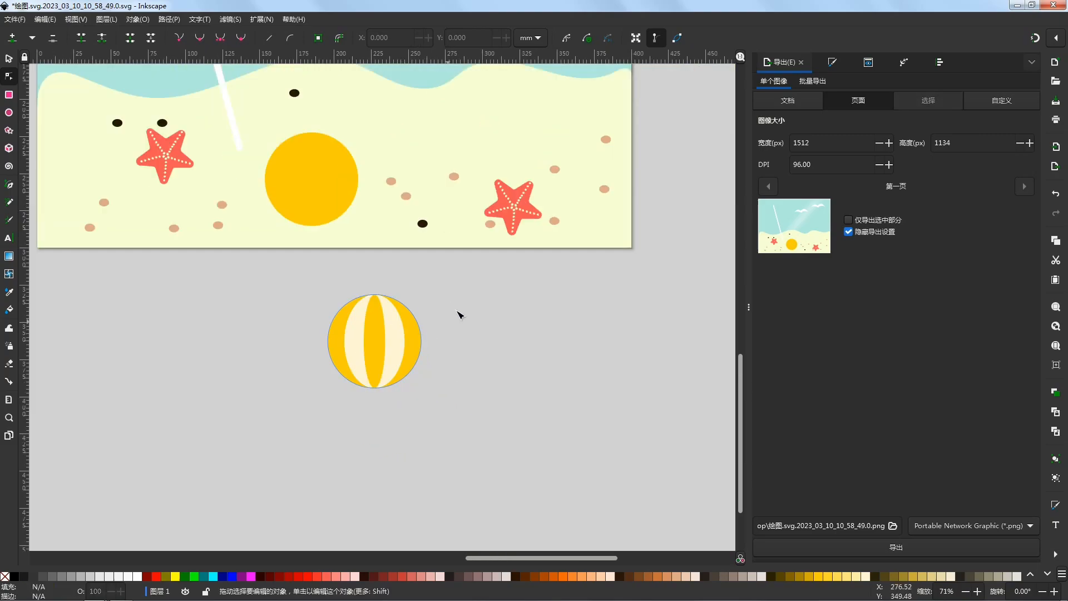
{"action": "left_click_drag", "start_coordinate": [474, 394], "coordinate": [319, 494]}
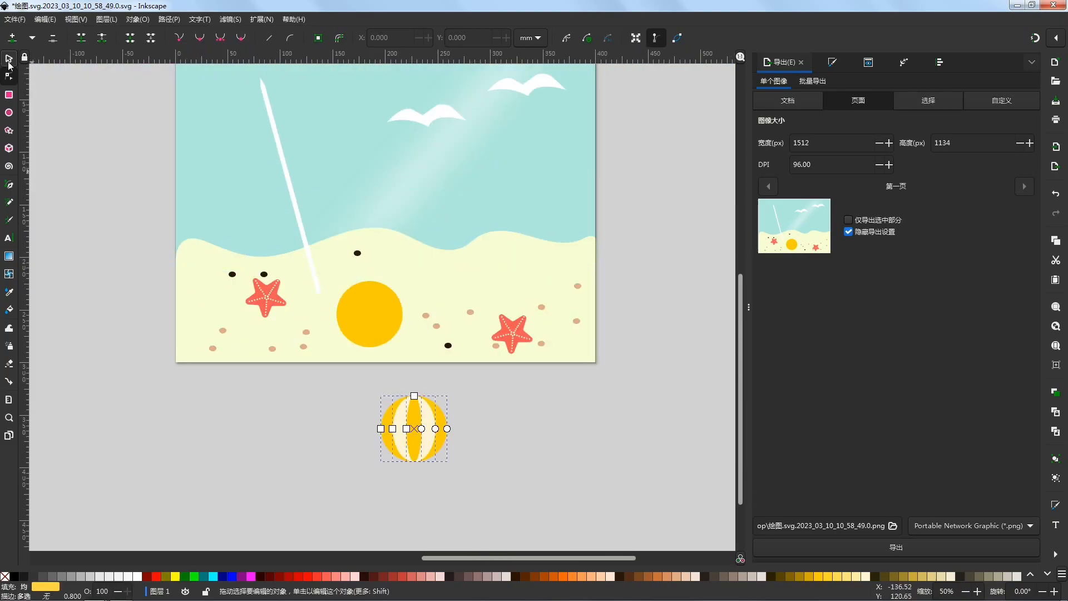
{"action": "key", "text": "s"}
{"action": "left_click_drag", "start_coordinate": [427, 429], "coordinate": [387, 314]}
Step: Rotate the striped ball clockwise so that its stripes run diagonally
{"action": "scroll", "coordinate": [392, 316], "scroll_direction": "up", "scroll_amount": 3}
{"action": "left_click", "coordinate": [340, 306]}
{"action": "left_click_drag", "start_coordinate": [427, 221], "coordinate": [477, 296]}
{"action": "scroll", "coordinate": [394, 304], "scroll_direction": "down", "scroll_amount": 6}
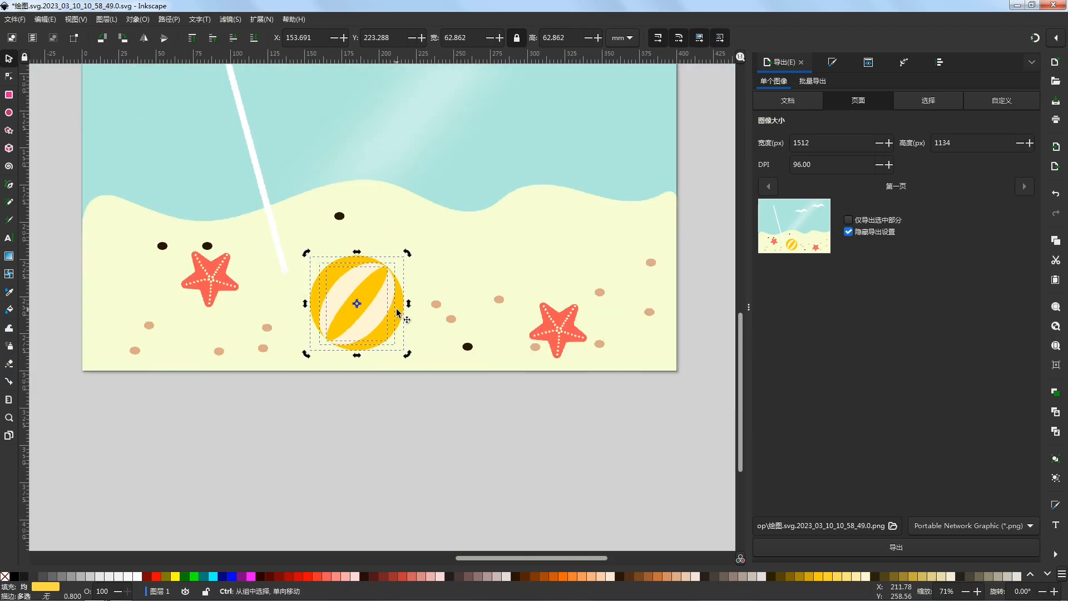
{"action": "key", "text": "Escape"}
{"action": "left_click_drag", "start_coordinate": [396, 306], "coordinate": [379, 351]}
{"action": "scroll", "coordinate": [362, 310], "scroll_direction": "up", "scroll_amount": 2}
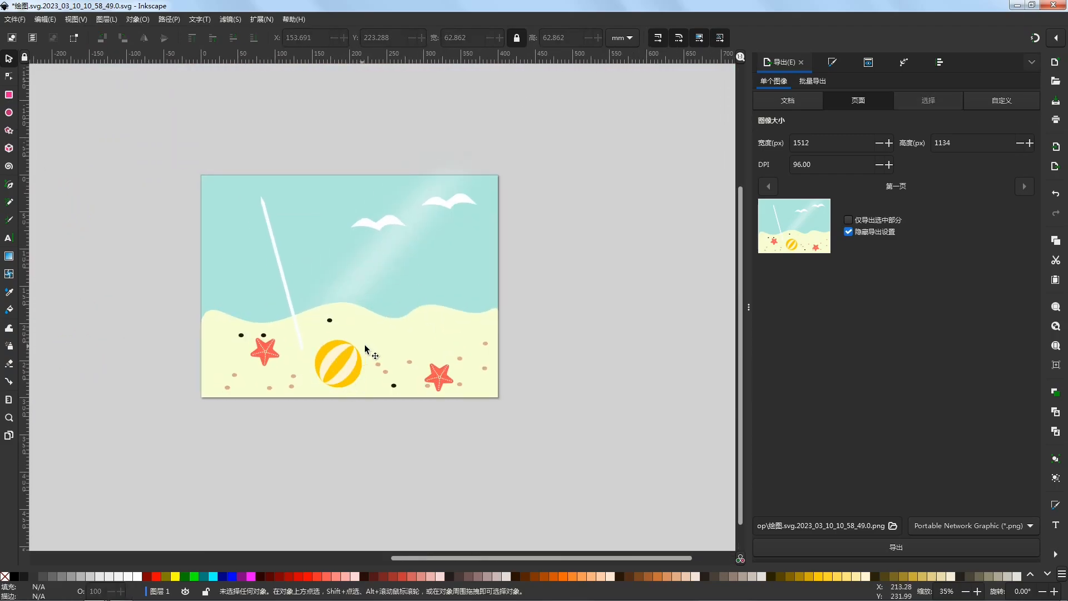
Step: Move the spare yellow circle from outside the page over the pole's upper end and enlarge it to about 95 mm
{"action": "scroll", "coordinate": [365, 349], "scroll_direction": "down", "scroll_amount": 3}
{"action": "left_click", "coordinate": [164, 362]}
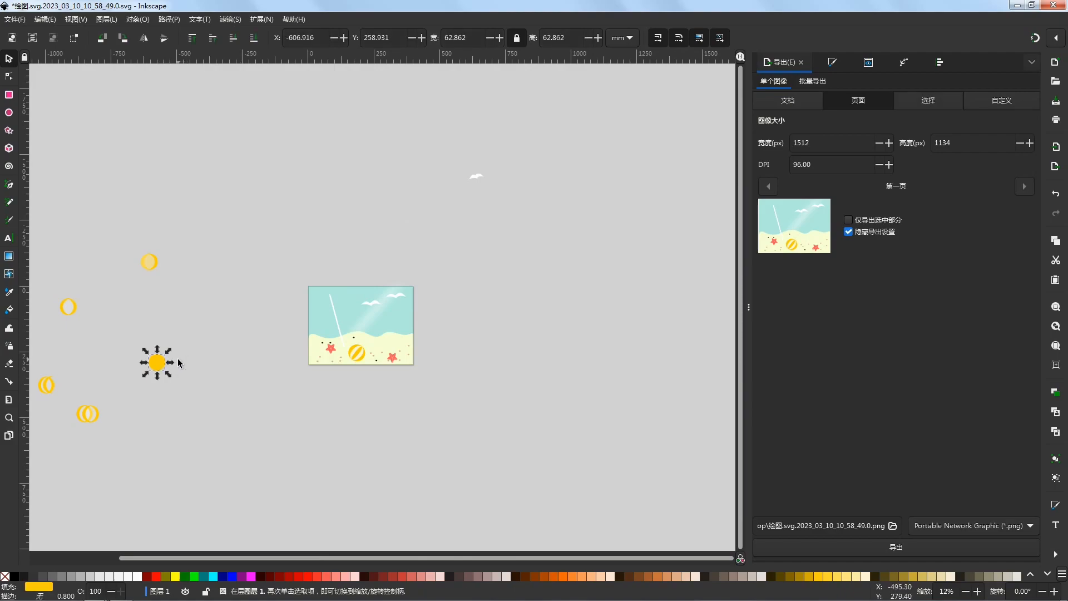
{"action": "scroll", "coordinate": [343, 306], "scroll_direction": "up", "scroll_amount": 5}
{"action": "left_click_drag", "start_coordinate": [163, 360], "coordinate": [300, 289]}
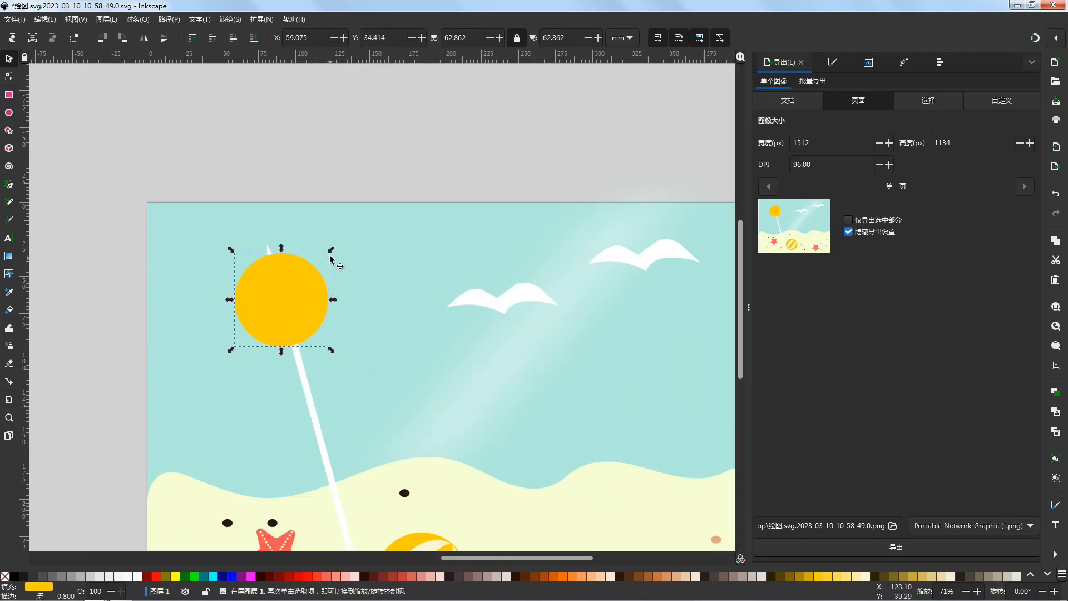
{"action": "left_click_drag", "start_coordinate": [332, 250], "coordinate": [370, 237]}
{"action": "mouse_move", "coordinate": [277, 284]}
{"action": "left_mouse_down"}
{"action": "mouse_move", "coordinate": [279, 313]}
{"action": "mouse_move", "coordinate": [279, 293]}
{"action": "left_mouse_up"}
{"action": "left_click_drag", "start_coordinate": [345, 245], "coordinate": [376, 215]}
{"action": "left_click_drag", "start_coordinate": [289, 291], "coordinate": [273, 330]}
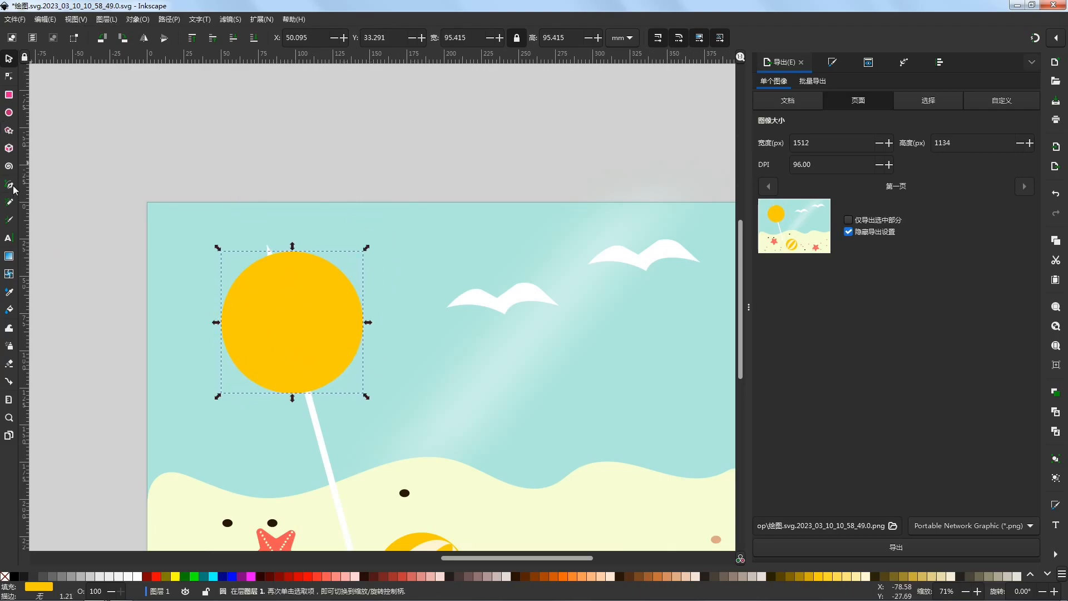
Step: Draw a closed four-sided shape with the Pen tool, its slanted upper edge crossing the large yellow circle
{"action": "left_click", "coordinate": [10, 185]}
{"action": "left_click_drag", "start_coordinate": [208, 339], "coordinate": [217, 335]}
{"action": "left_click", "coordinate": [427, 272]}
{"action": "left_click", "coordinate": [354, 430]}
{"action": "left_click", "coordinate": [204, 397]}
{"action": "left_click", "coordinate": [209, 339]}
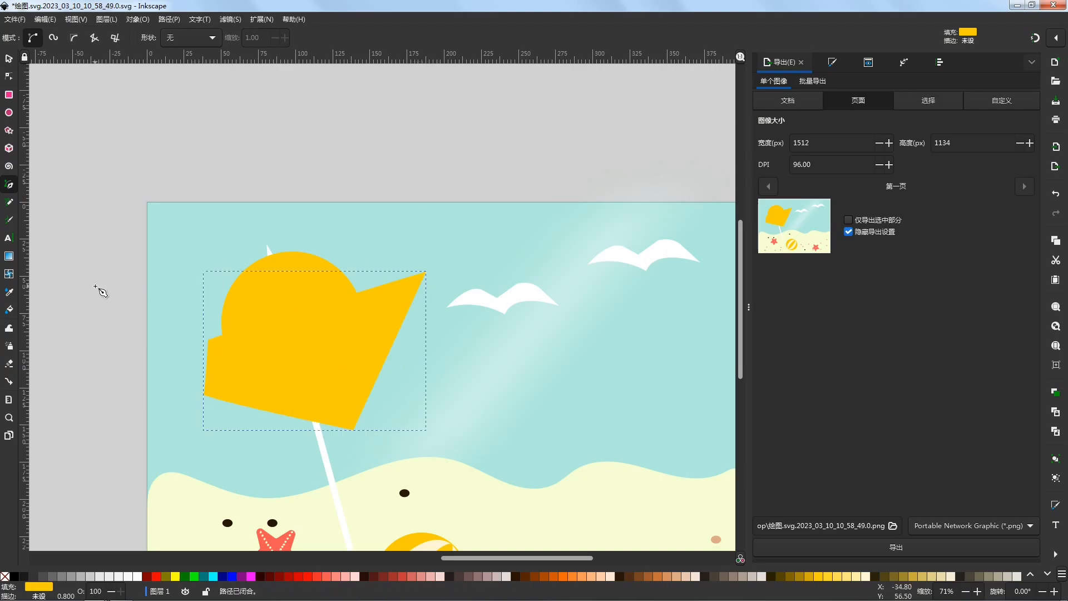
Step: Select the large yellow circle together with the four-sided shape and divide the circle along the slanted edge
{"action": "key", "text": "s"}
{"action": "left_click", "coordinate": [107, 267]}
{"action": "left_click_drag", "start_coordinate": [105, 267], "coordinate": [357, 285]}
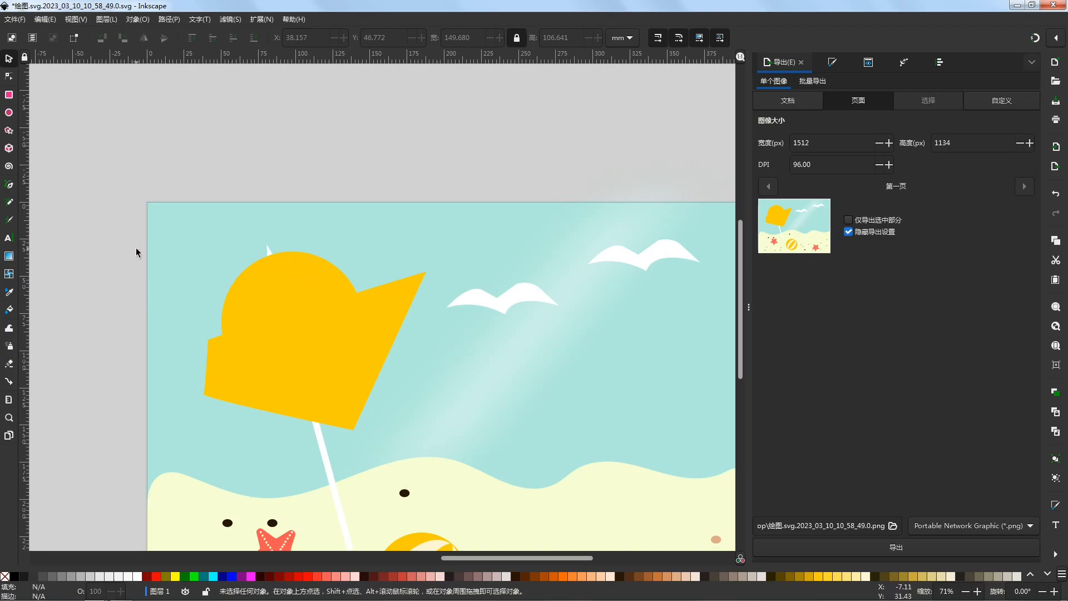
{"action": "scroll", "coordinate": [192, 295], "scroll_direction": "up", "scroll_amount": 2}
{"action": "mouse_move", "coordinate": [88, 234]}
{"action": "left_mouse_down"}
{"action": "mouse_move", "coordinate": [476, 227]}
{"action": "mouse_move", "coordinate": [469, 217]}
{"action": "mouse_move", "coordinate": [667, 549]}
{"action": "mouse_move", "coordinate": [665, 315]}
{"action": "left_mouse_up"}
{"action": "scroll", "coordinate": [469, 388], "scroll_direction": "down", "scroll_amount": 2}
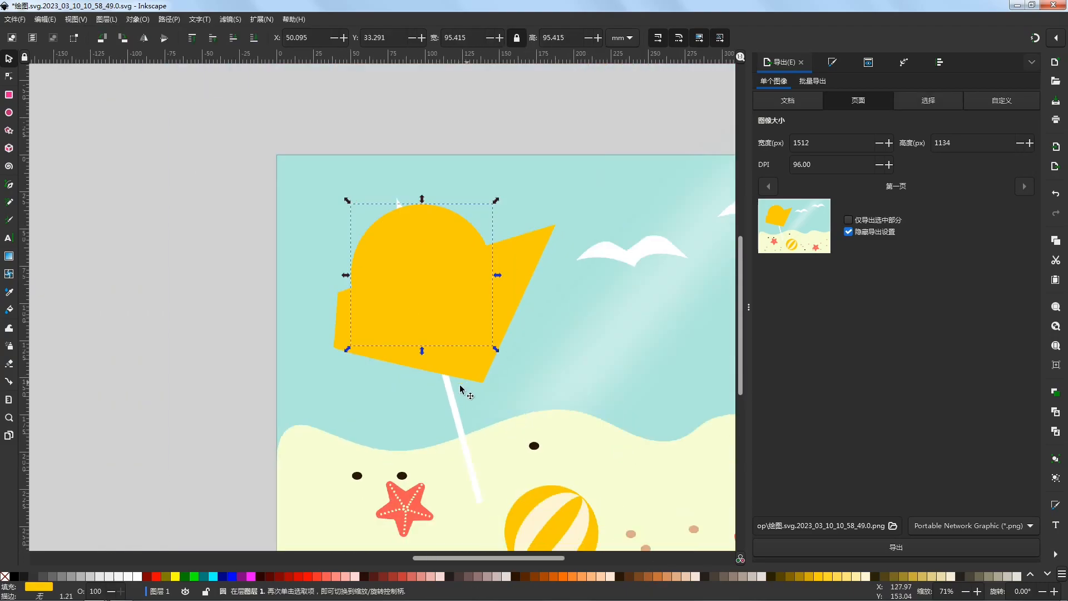
{"action": "left_click_drag", "start_coordinate": [469, 385], "coordinate": [379, 416]}
{"action": "left_click", "coordinate": [437, 303], "text": "shift"}
{"action": "left_click", "coordinate": [169, 19]}
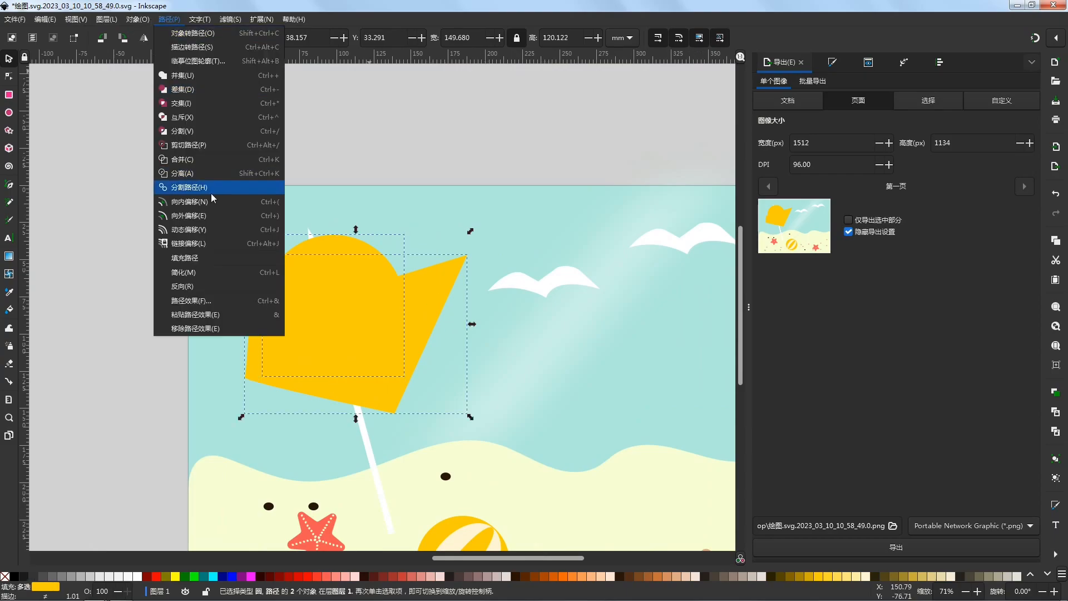
{"action": "left_click", "coordinate": [207, 132]}
Step: Delete the lower piece of the divided circle, keeping the tilted dome as the umbrella canopy
{"action": "left_click", "coordinate": [370, 352]}
{"action": "left_click", "coordinate": [456, 96]}
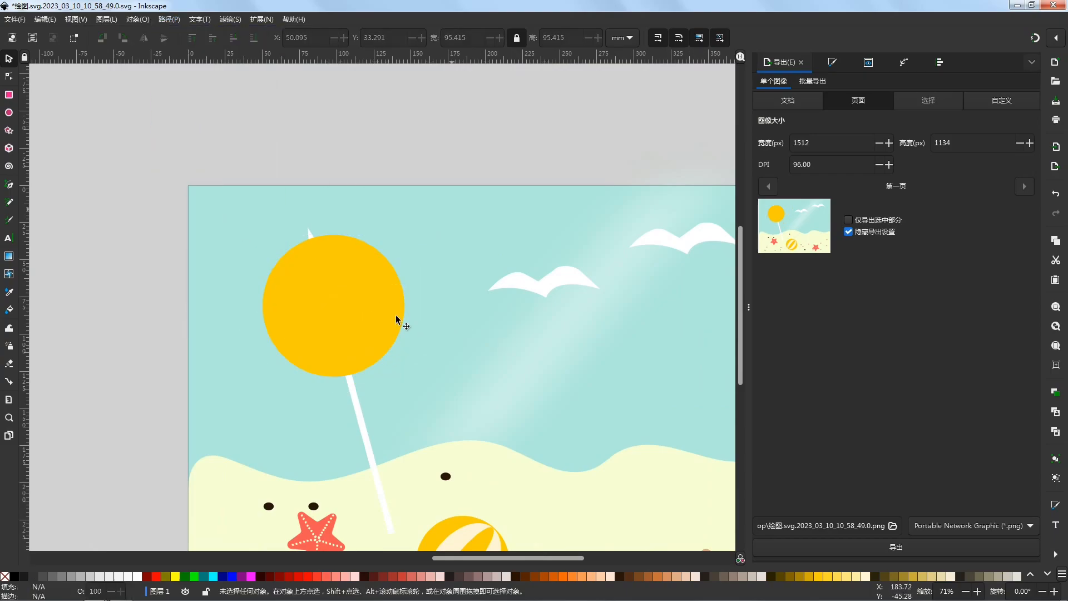
{"action": "left_click", "coordinate": [390, 336]}
{"action": "key", "text": "Delete"}
Step: Enlarge the umbrella canopy to about 99 mm wide and centre it on the upper end of the pole
{"action": "left_click", "coordinate": [343, 298]}
{"action": "left_click_drag", "start_coordinate": [398, 327], "coordinate": [409, 339]}
{"action": "left_click_drag", "start_coordinate": [355, 270], "coordinate": [350, 273]}
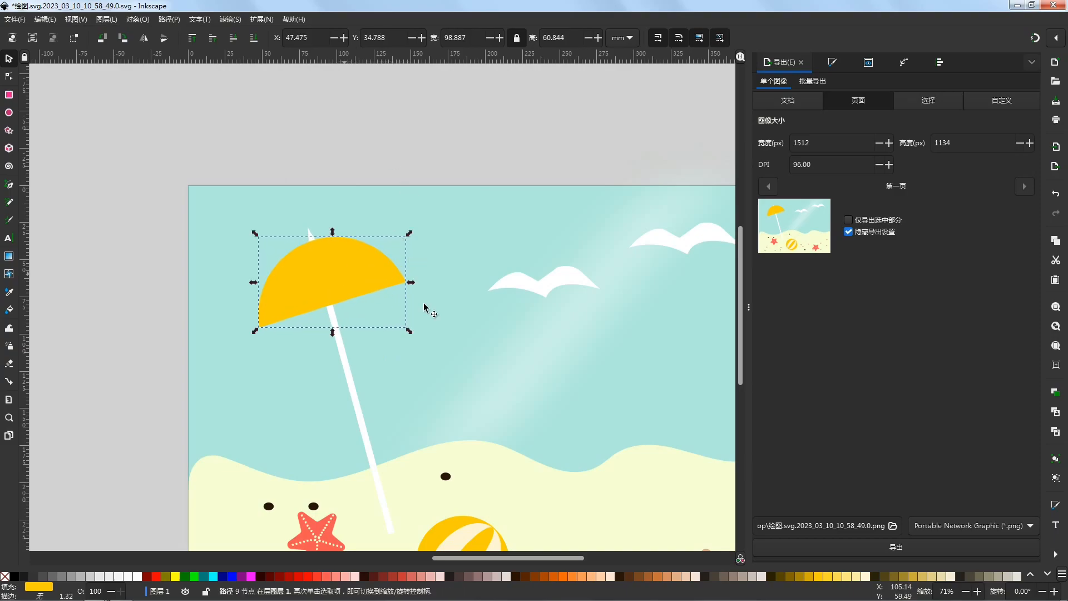
Step: Draw a cream ellipse about 54 mm wide and 88 mm tall across the middle of the yellow umbrella canopy
{"action": "left_click", "coordinate": [868, 577]}
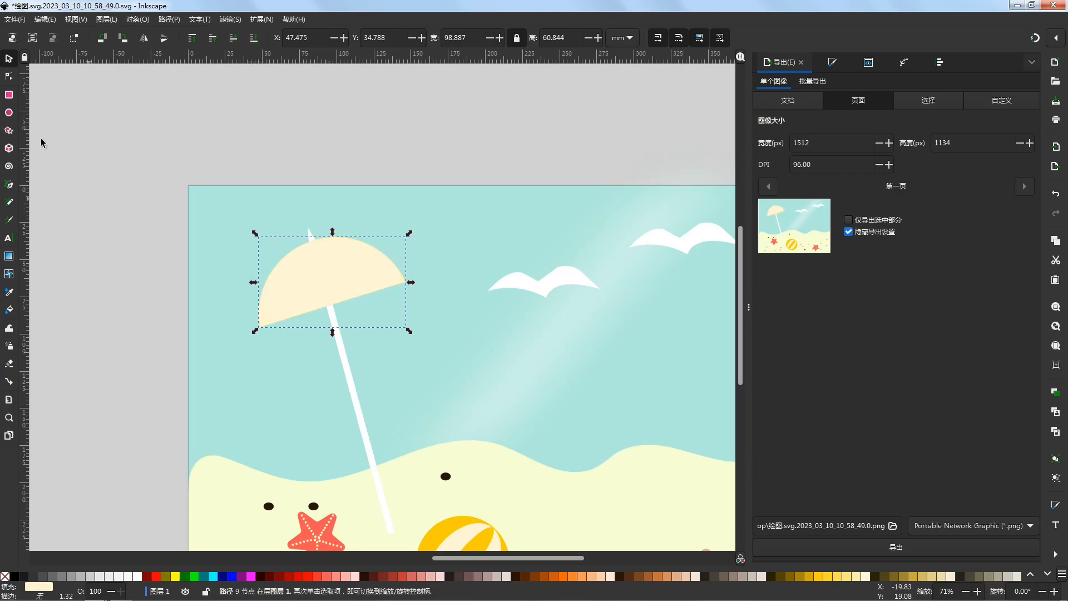
{"action": "key", "text": "n"}
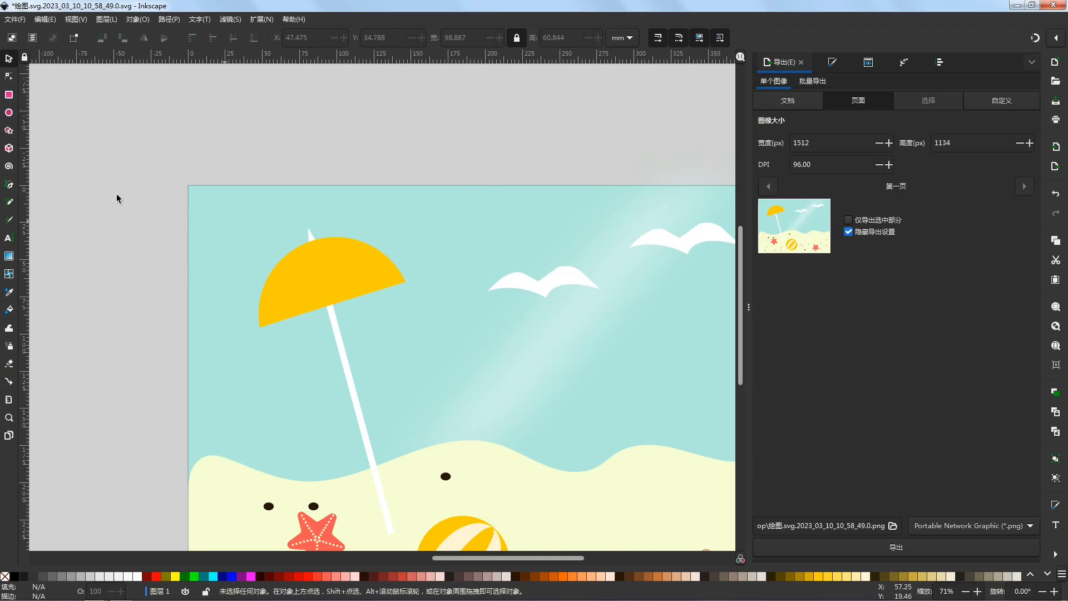
{"action": "left_click", "coordinate": [10, 111]}
{"action": "mouse_move", "coordinate": [307, 240]}
{"action": "left_mouse_down"}
{"action": "mouse_move", "coordinate": [365, 306]}
{"action": "mouse_move", "coordinate": [387, 368]}
{"action": "left_mouse_up"}
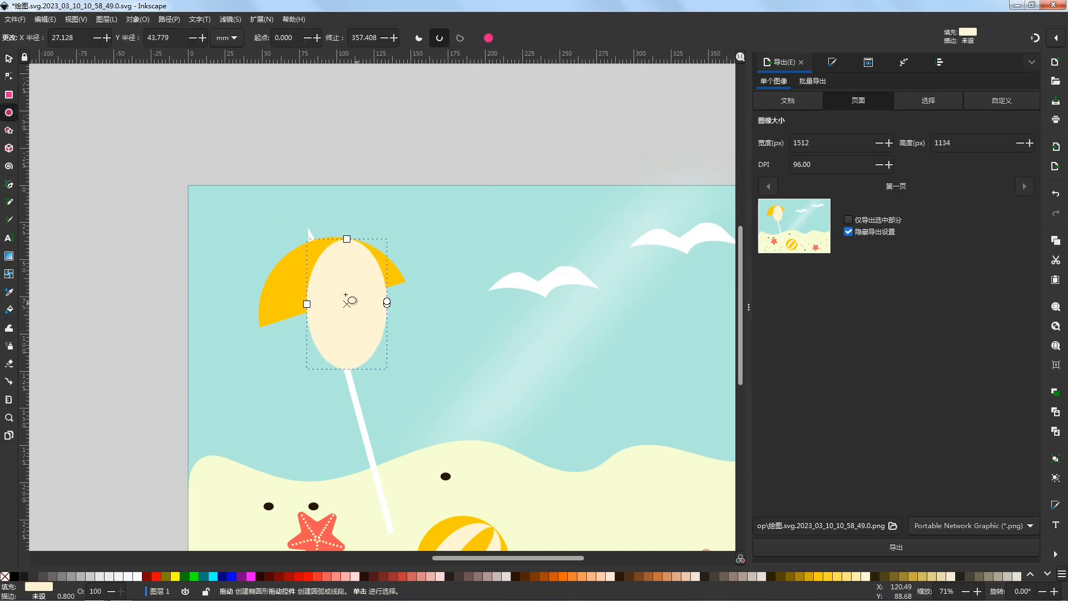
Step: Tilt the cream ellipse parallel to the pole, centred over the canopy, and narrow it to about 48 mm wide
{"action": "key", "text": "s"}
{"action": "left_click", "coordinate": [347, 302]}
{"action": "left_click_drag", "start_coordinate": [388, 233], "coordinate": [375, 228]}
{"action": "left_click_drag", "start_coordinate": [359, 279], "coordinate": [341, 270]}
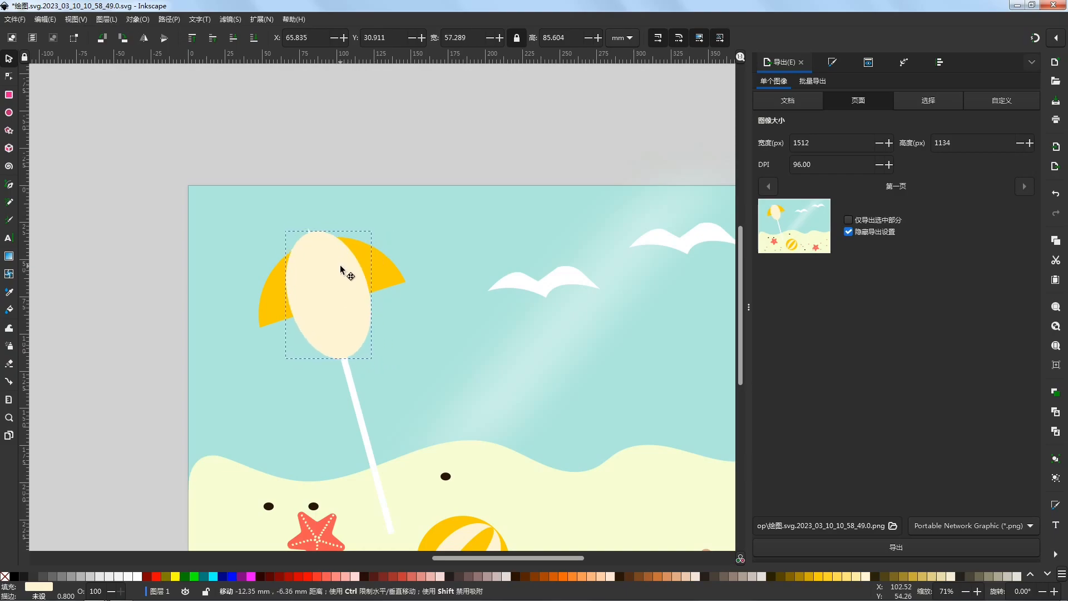
{"action": "left_click", "coordinate": [301, 303]}
{"action": "left_click_drag", "start_coordinate": [377, 295], "coordinate": [369, 298]}
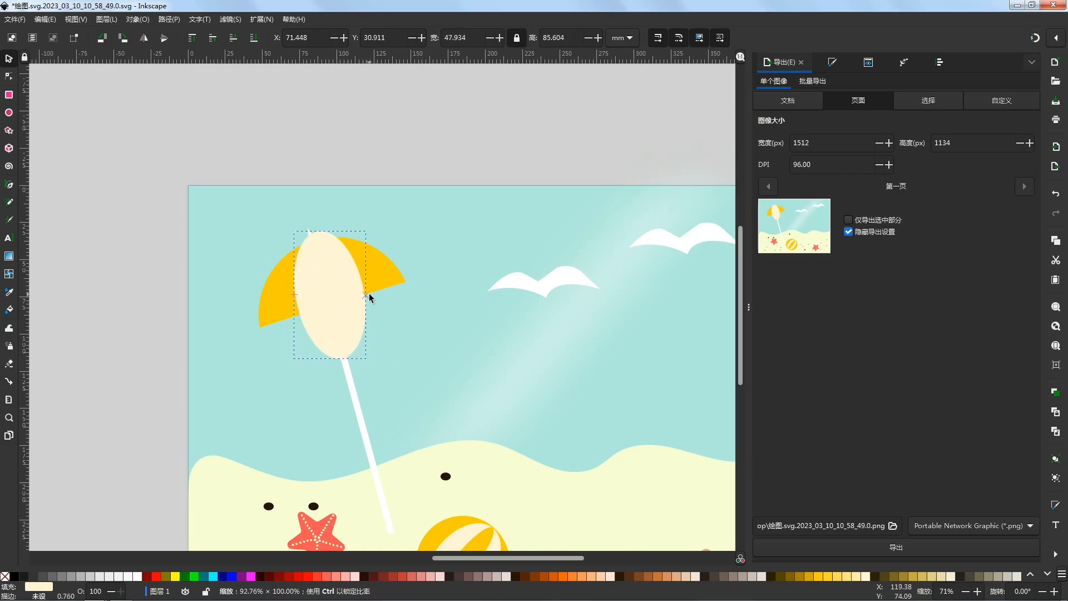
Step: Select the cream ellipse together with the yellow canopy and divide the canopy along the ellipse's outline
{"action": "key", "text": "Escape"}
{"action": "left_click", "coordinate": [340, 298]}
{"action": "left_click", "coordinate": [282, 279], "text": "shift"}
{"action": "left_click", "coordinate": [168, 20]}
{"action": "left_click", "coordinate": [193, 133]}
Step: Fill the larger piece of the divided canopy, to the right of the cut, with cream
{"action": "left_click", "coordinate": [336, 274]}
{"action": "left_click", "coordinate": [866, 576]}
{"action": "key", "text": "ctrl+z"}
{"action": "left_click", "coordinate": [368, 137]}
{"action": "left_click", "coordinate": [312, 276]}
{"action": "left_click", "coordinate": [317, 269], "text": "alt"}
{"action": "left_click", "coordinate": [307, 267]}
{"action": "left_click", "coordinate": [272, 278]}
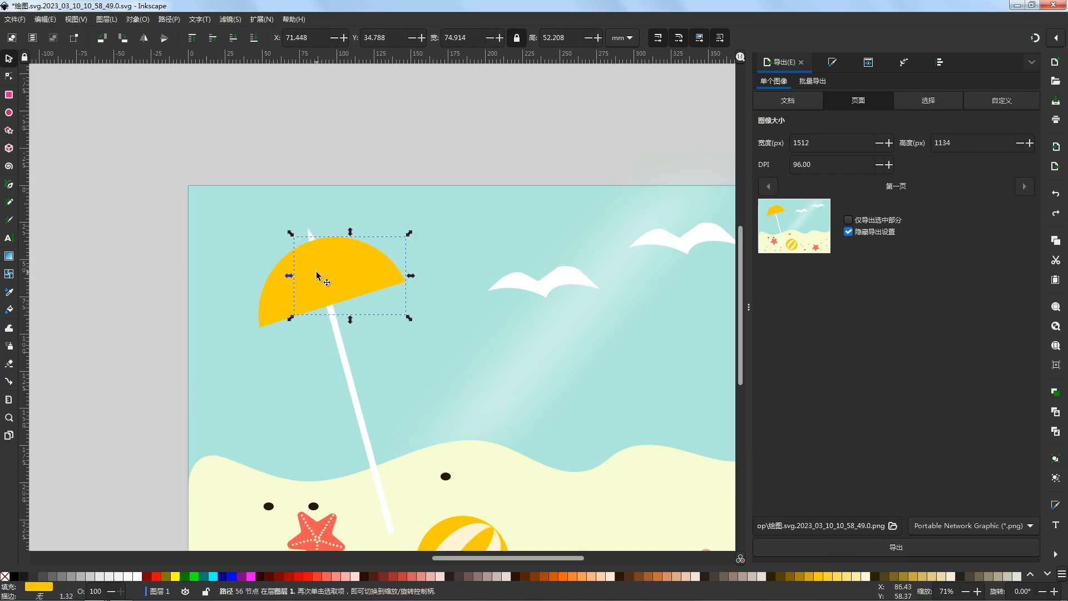
{"action": "key", "text": "1"}
{"action": "left_click", "coordinate": [359, 233]}
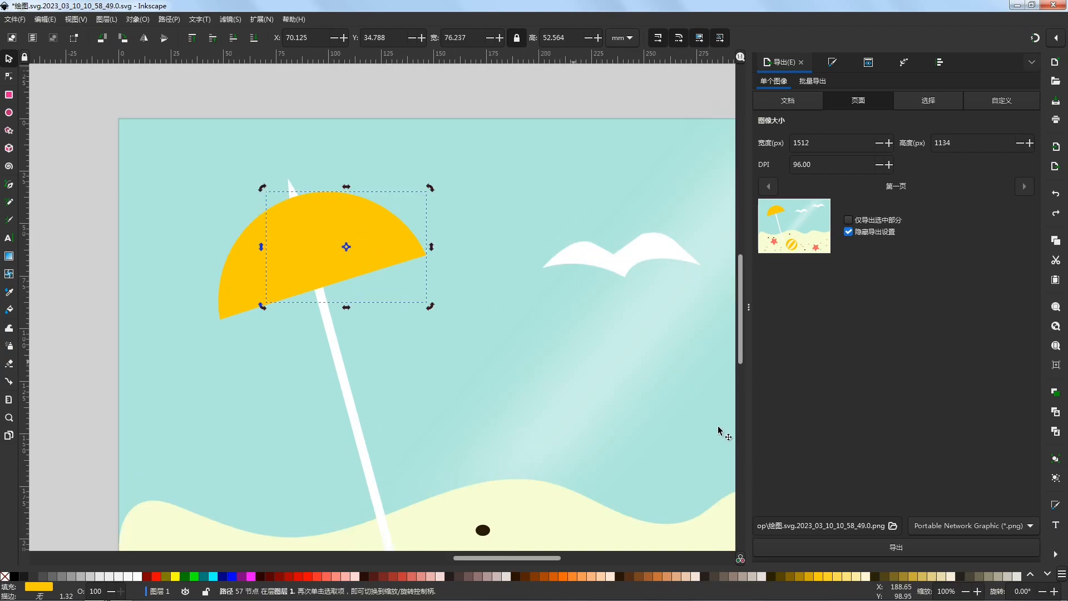
{"action": "left_click", "coordinate": [866, 576]}
Step: Duplicate the canopy's yellow left section, flip the copy horizontally and move it to the canopy's right end
{"action": "left_click", "coordinate": [252, 285]}
{"action": "key", "text": "ctrl+d"}
{"action": "left_click", "coordinate": [142, 40]}
{"action": "left_click_drag", "start_coordinate": [236, 226], "coordinate": [356, 160]}
Step: Rotate and nudge the mirrored yellow section until it follows the canopy's right curve and slanted lower edge
{"action": "left_click", "coordinate": [358, 217]}
{"action": "left_click_drag", "start_coordinate": [393, 246], "coordinate": [400, 242]}
{"action": "scroll", "coordinate": [400, 241], "scroll_direction": "up", "scroll_amount": 2}
{"action": "left_click", "coordinate": [402, 235]}
{"action": "left_click_drag", "start_coordinate": [442, 139], "coordinate": [446, 128]}
{"action": "left_click_drag", "start_coordinate": [382, 246], "coordinate": [381, 246]}
{"action": "scroll", "coordinate": [381, 245], "scroll_direction": "up", "scroll_amount": 1}
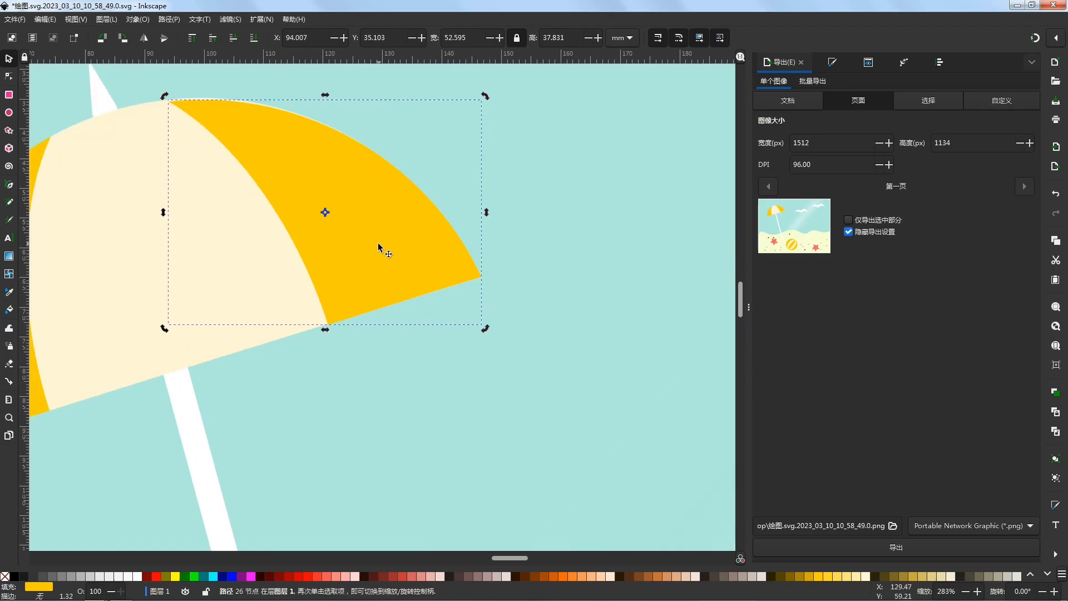
{"action": "left_click_drag", "start_coordinate": [485, 98], "coordinate": [487, 99]}
{"action": "left_click", "coordinate": [526, 132]}
Step: Draw a coral rectangle about 30 mm wide and 19 mm high on the sand above the right starfish
{"action": "scroll", "coordinate": [442, 224], "scroll_direction": "down", "scroll_amount": 5}
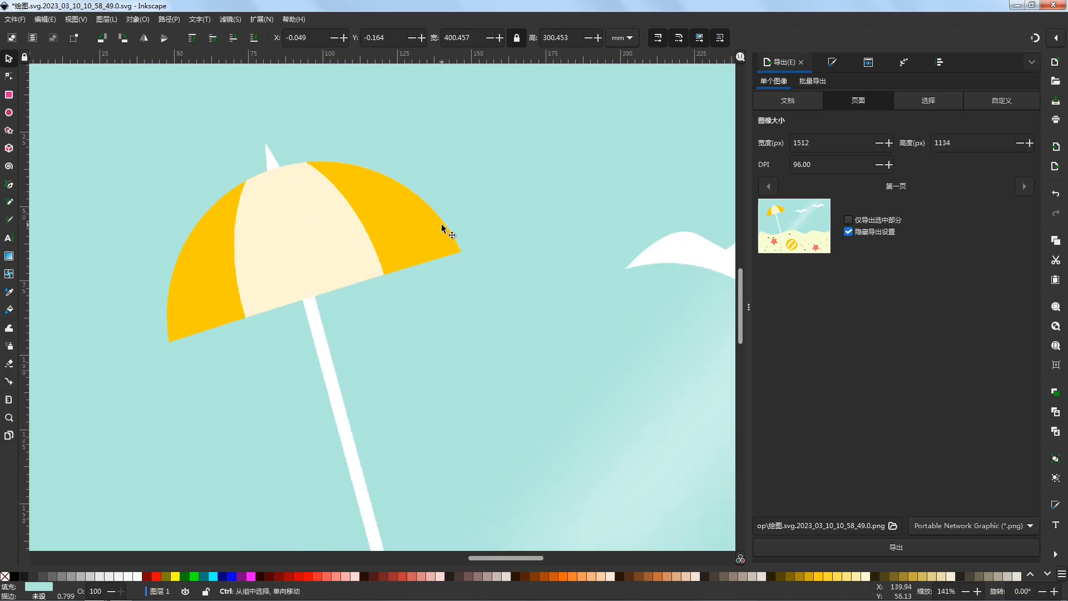
{"action": "scroll", "coordinate": [157, 233], "scroll_direction": "down", "scroll_amount": 2}
{"action": "left_click", "coordinate": [161, 233]}
{"action": "left_click_drag", "start_coordinate": [320, 200], "coordinate": [315, 224]}
{"action": "scroll", "coordinate": [315, 224], "scroll_direction": "up", "scroll_amount": 1}
{"action": "scroll", "coordinate": [453, 287], "scroll_direction": "down", "scroll_amount": 1}
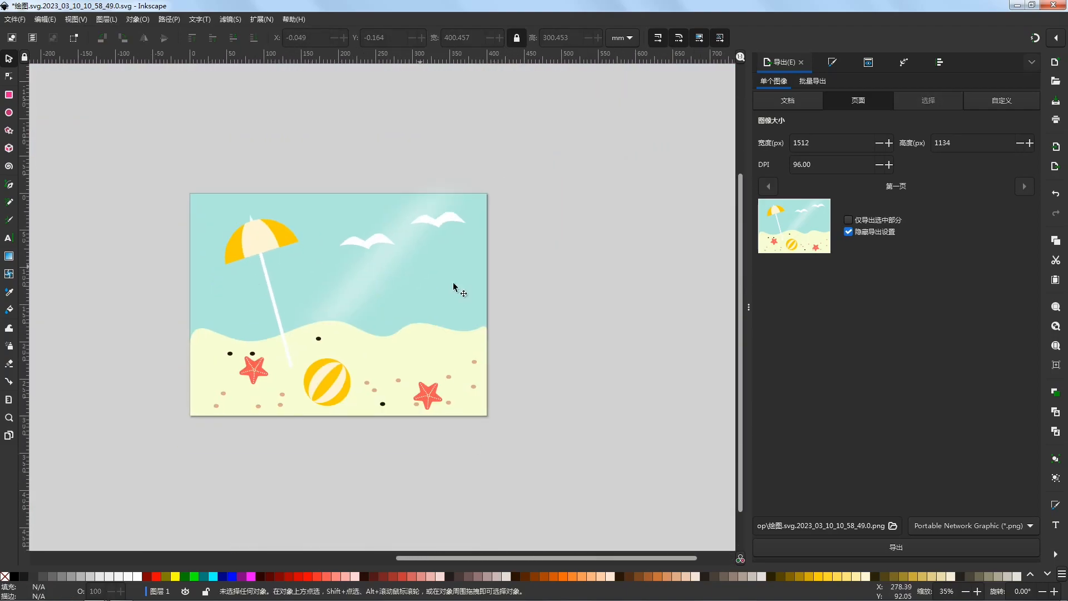
{"action": "scroll", "coordinate": [379, 325], "scroll_direction": "up", "scroll_amount": 2}
{"action": "key", "text": "r"}
{"action": "left_click_drag", "start_coordinate": [463, 373], "coordinate": [508, 401]}
Step: Add the Corners (Fillet/Chamfer) path effect to the coral rectangle
{"action": "left_click", "coordinate": [903, 63]}
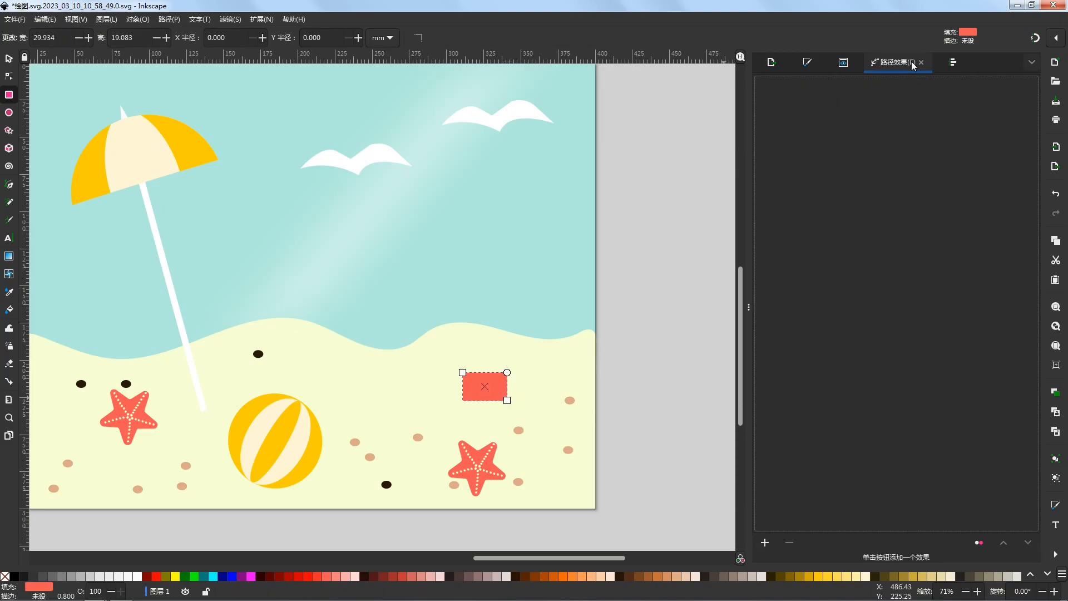
{"action": "left_click", "coordinate": [766, 542]}
{"action": "left_click", "coordinate": [446, 368]}
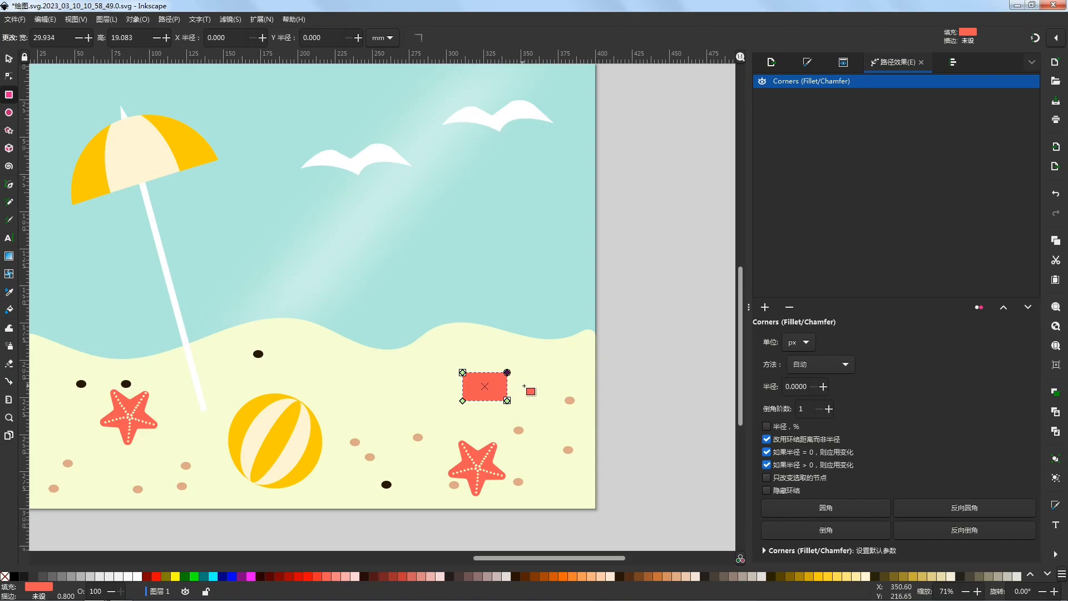
{"action": "scroll", "coordinate": [507, 400], "scroll_direction": "up", "scroll_amount": 4}
{"action": "left_click", "coordinate": [535, 431]}
{"action": "key", "text": "s"}
{"action": "left_click", "coordinate": [484, 415]}
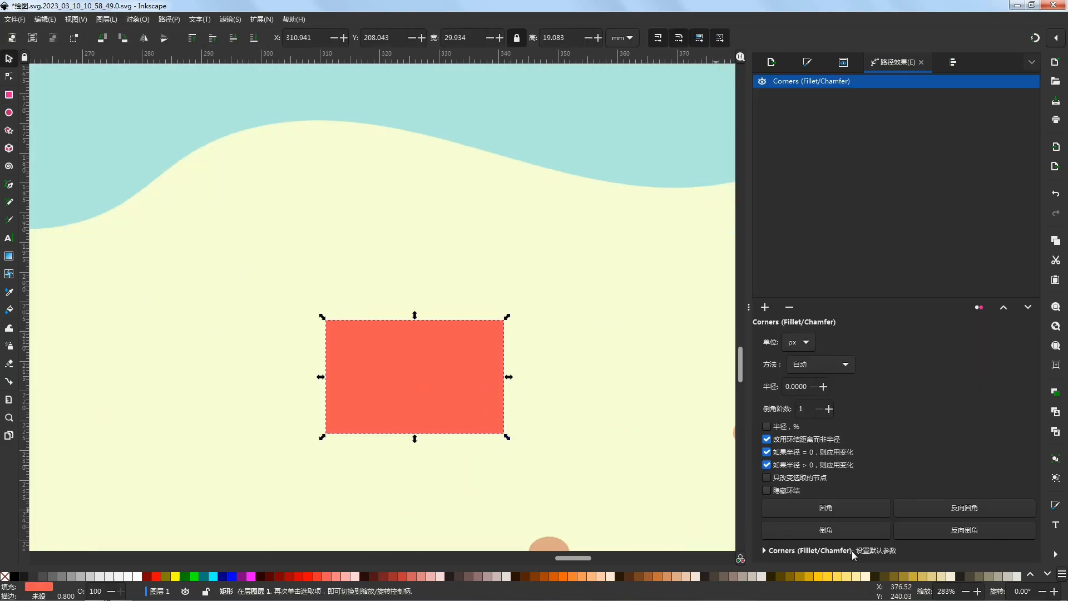
Step: Round all four corners of the coral rectangle and narrow it to about 26 mm wide as a crab body
{"action": "left_click", "coordinate": [9, 77]}
{"action": "left_click_drag", "start_coordinate": [483, 340], "coordinate": [480, 343]}
{"action": "left_click_drag", "start_coordinate": [326, 321], "coordinate": [357, 334]}
{"action": "left_click_drag", "start_coordinate": [350, 418], "coordinate": [349, 417]}
{"action": "left_click_drag", "start_coordinate": [505, 435], "coordinate": [491, 421]}
{"action": "left_click_drag", "start_coordinate": [355, 321], "coordinate": [350, 321]}
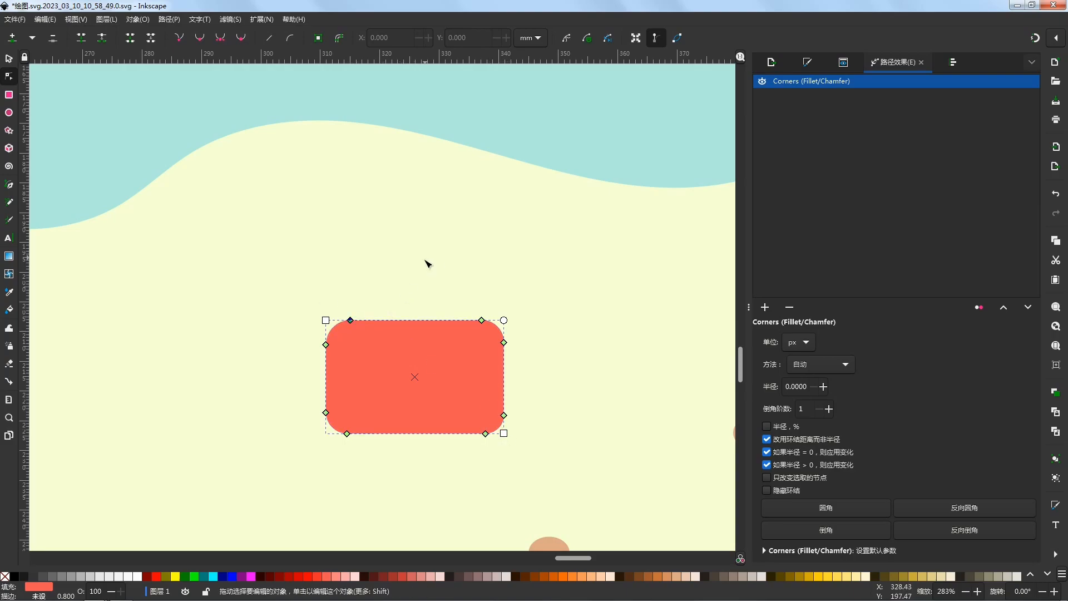
{"action": "left_click", "coordinate": [432, 281]}
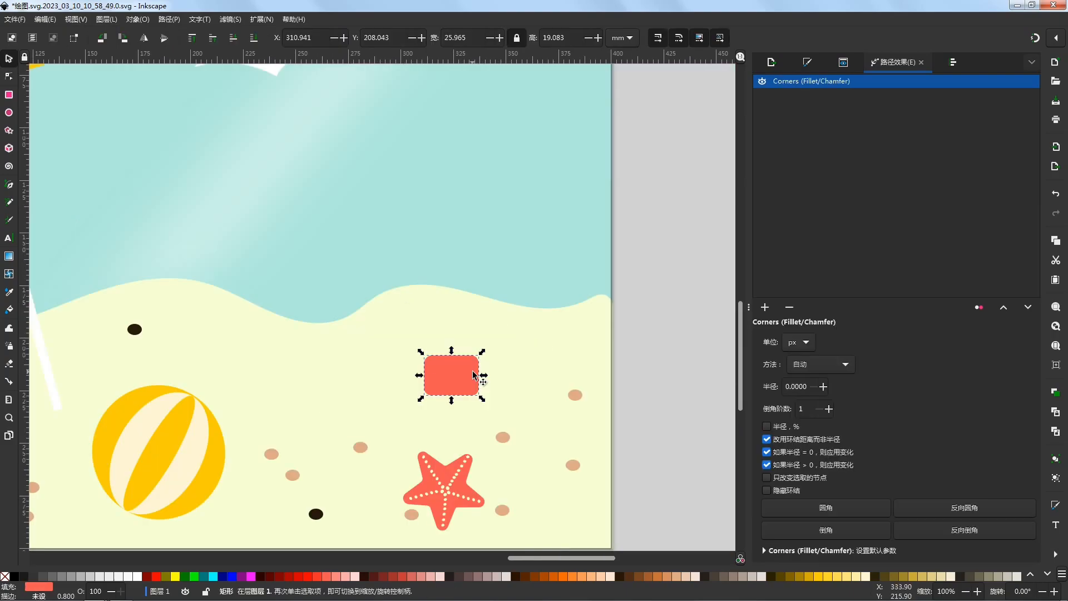
{"action": "left_click", "coordinate": [473, 372]}
{"action": "left_click_drag", "start_coordinate": [486, 351], "coordinate": [472, 346]}
{"action": "left_click", "coordinate": [473, 384]}
{"action": "left_click_drag", "start_coordinate": [485, 401], "coordinate": [482, 392]}
{"action": "left_click_drag", "start_coordinate": [473, 348], "coordinate": [476, 344]}
{"action": "key", "text": "ctrl+z"}
{"action": "left_click", "coordinate": [468, 389]}
{"action": "key", "text": "ctrl+z"}
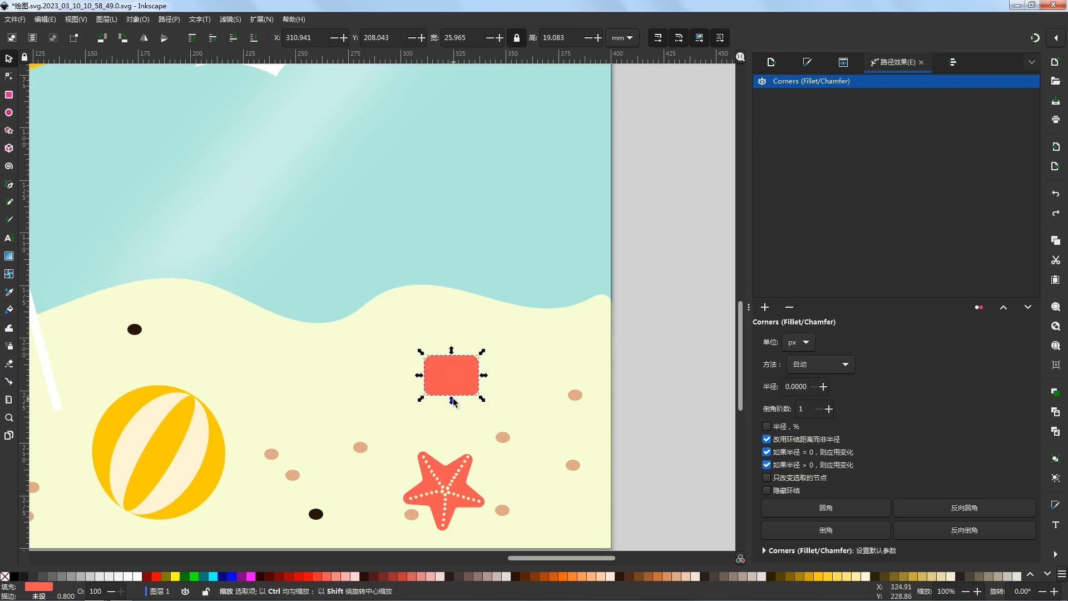
Step: Flatten the rounded crab body slightly and tilt it counter-clockwise, placing it a little higher and further right on the sand
{"action": "left_click_drag", "start_coordinate": [454, 402], "coordinate": [453, 395]}
{"action": "left_click", "coordinate": [472, 368]}
{"action": "left_click_drag", "start_coordinate": [482, 352], "coordinate": [475, 347]}
{"action": "left_click", "coordinate": [468, 361]}
{"action": "left_click_drag", "start_coordinate": [463, 365], "coordinate": [477, 353]}
{"action": "left_click", "coordinate": [639, 362]}
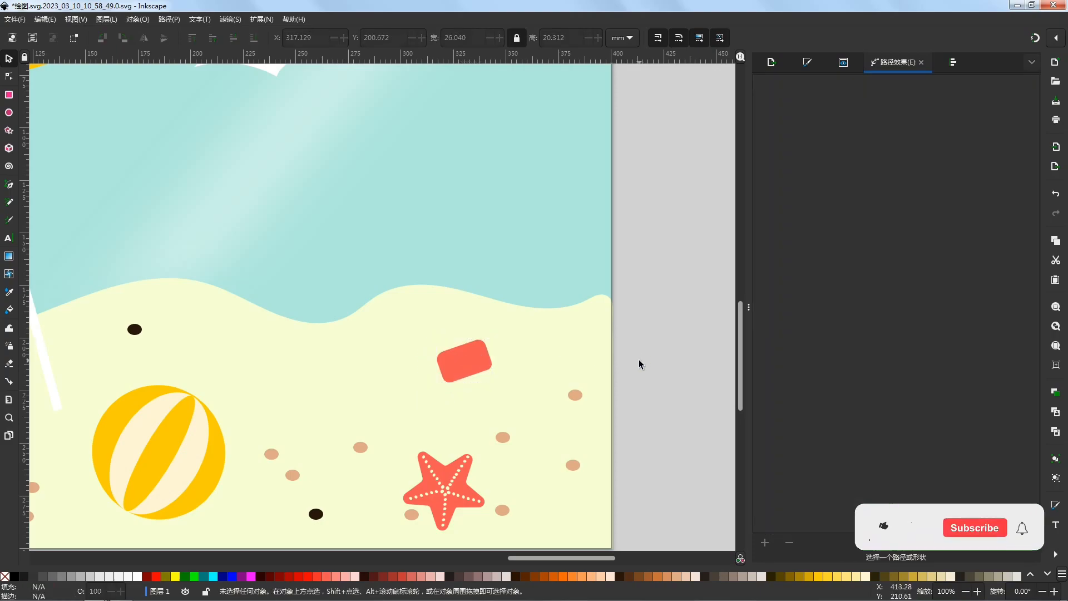
Step: Draw a black circle about 2.6 mm wide on the crab body's upper edge and duplicate it beside the first as eyes
{"action": "scroll", "coordinate": [526, 379], "scroll_direction": "up", "scroll_amount": 1}
{"action": "left_click", "coordinate": [9, 112]}
{"action": "left_click", "coordinate": [12, 579]}
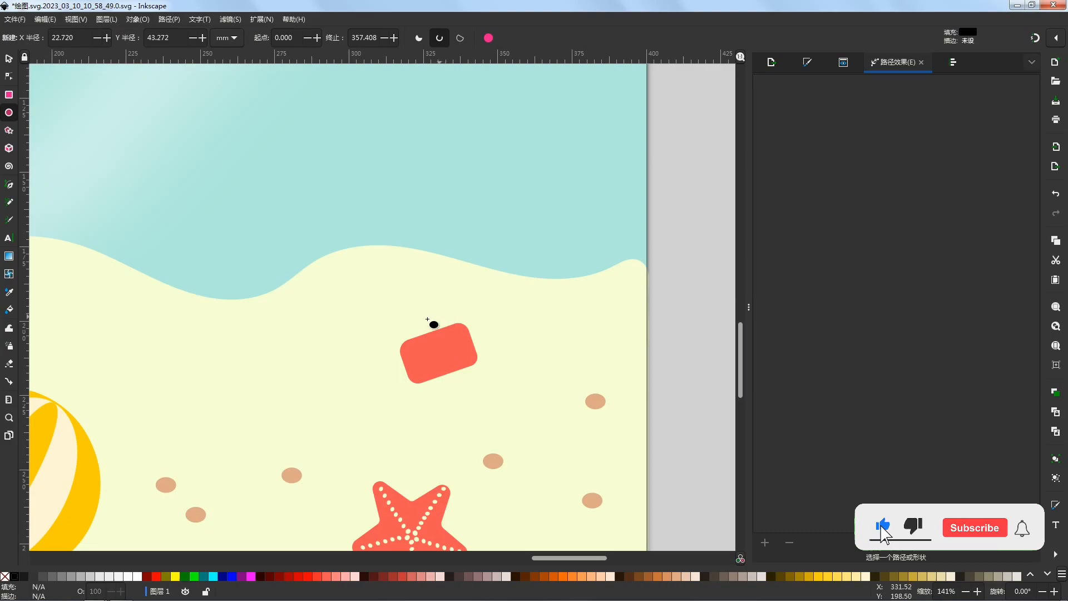
{"action": "mouse_move", "coordinate": [421, 333]}
{"action": "left_mouse_down"}
{"action": "mouse_move", "coordinate": [429, 340]}
{"action": "mouse_move", "coordinate": [447, 327]}
{"action": "left_mouse_up"}
{"action": "scroll", "coordinate": [422, 345], "scroll_direction": "up", "scroll_amount": 1}
{"action": "key", "text": "s"}
{"action": "key", "text": "ctrl+d"}
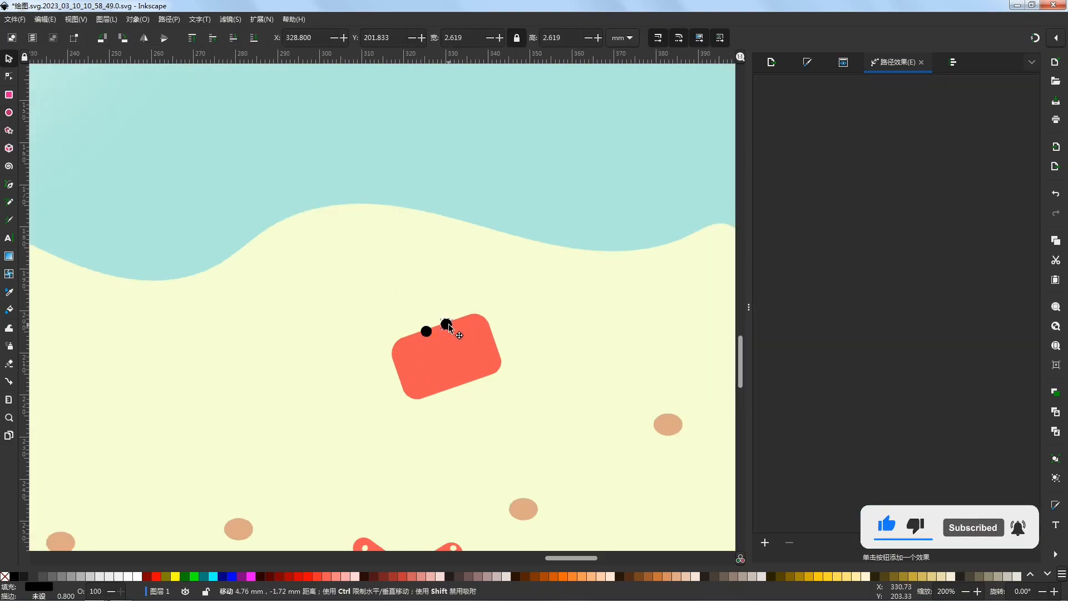
Step: Enlarge the two black eyes together to about 9.7 mm across and set them on the crab body's upper edge
{"action": "left_click", "coordinate": [577, 229]}
{"action": "left_click", "coordinate": [428, 333]}
{"action": "double_click", "coordinate": [447, 325]}
{"action": "key", "text": "s"}
{"action": "key", "text": "Escape"}
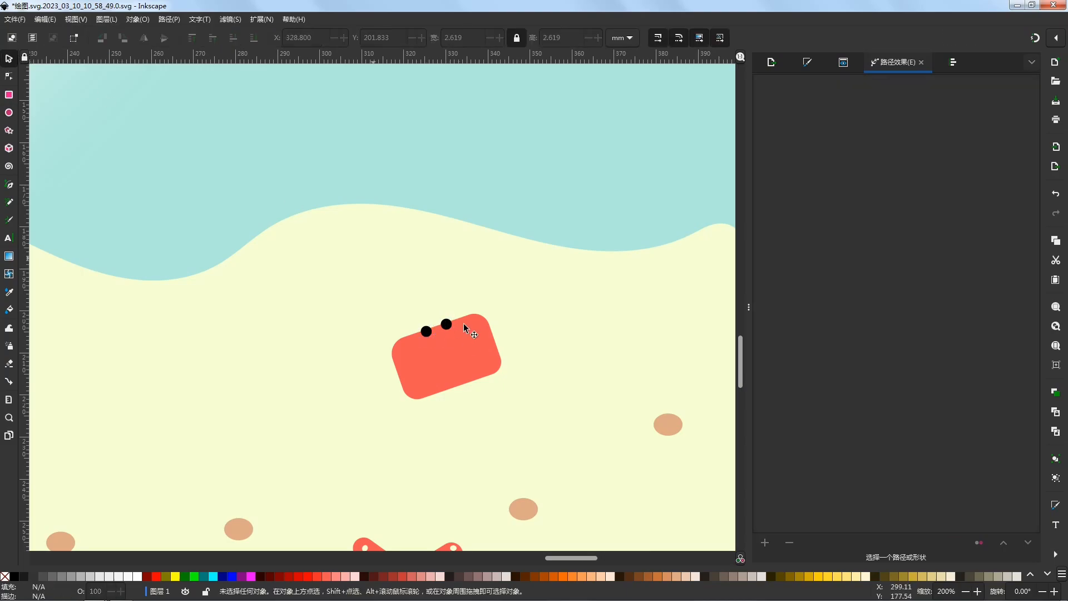
{"action": "scroll", "coordinate": [356, 345], "scroll_direction": "down", "scroll_amount": 4}
{"action": "left_click_drag", "start_coordinate": [632, 346], "coordinate": [655, 338]}
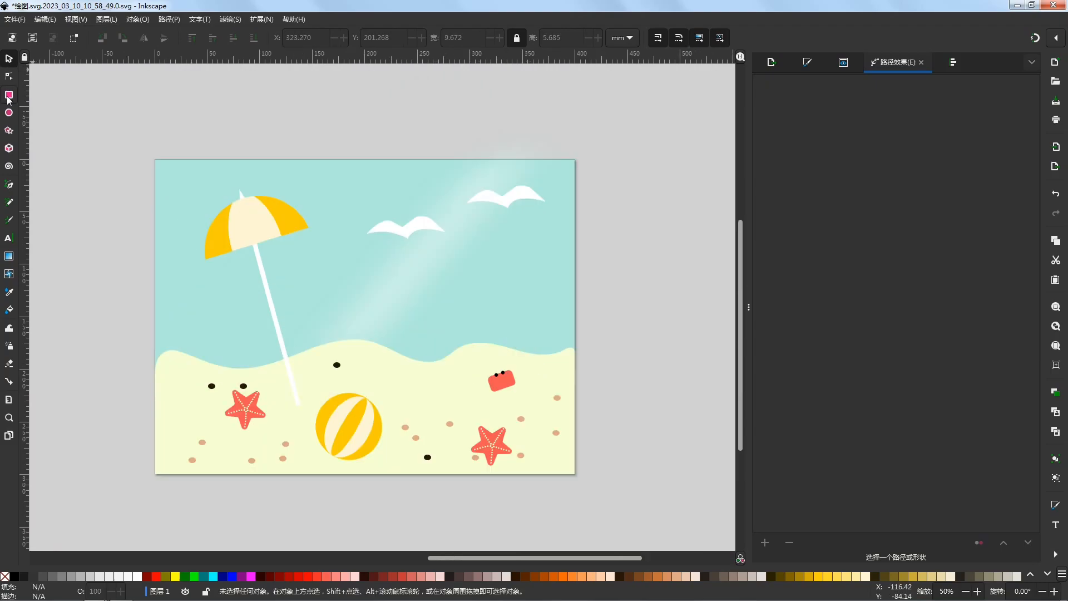
Step: Draw a thin coral bar at the crab body's upper-left corner, then shorten it and tilt it outward as a feeler
{"action": "left_click", "coordinate": [8, 98]}
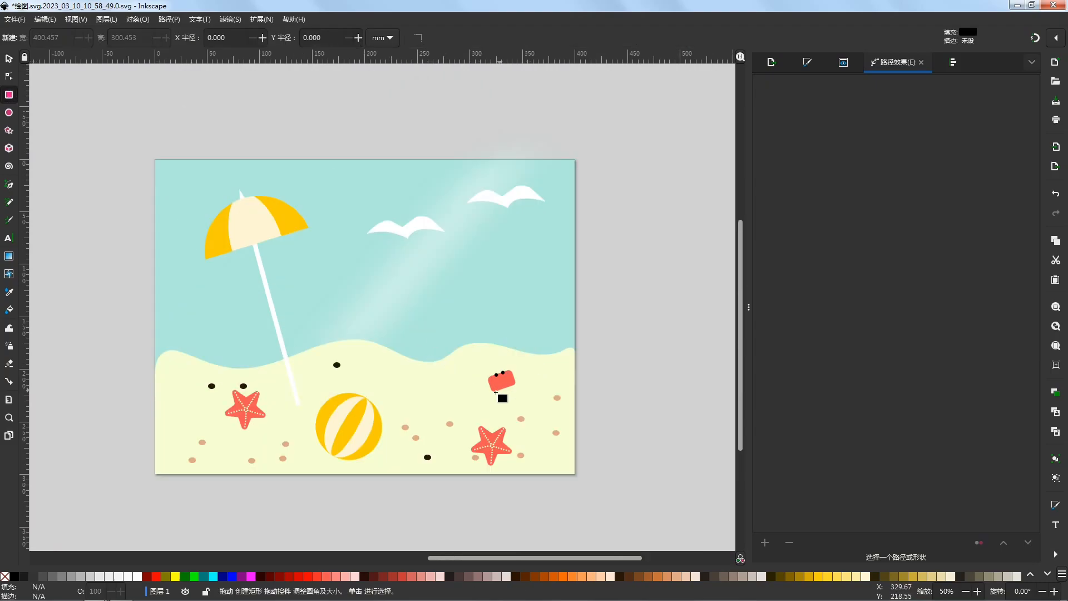
{"action": "left_click", "coordinate": [338, 580]}
{"action": "scroll", "coordinate": [390, 345], "scroll_direction": "up", "scroll_amount": 6}
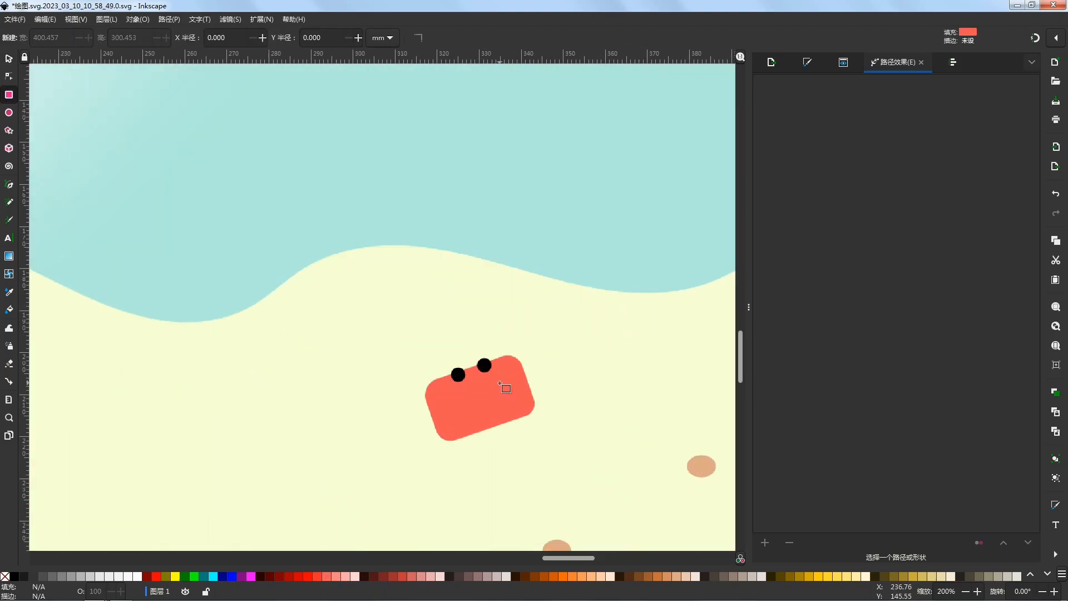
{"action": "mouse_move", "coordinate": [353, 350]}
{"action": "left_mouse_down"}
{"action": "mouse_move", "coordinate": [367, 381]}
{"action": "mouse_move", "coordinate": [358, 391]}
{"action": "left_mouse_up"}
{"action": "key", "text": "s"}
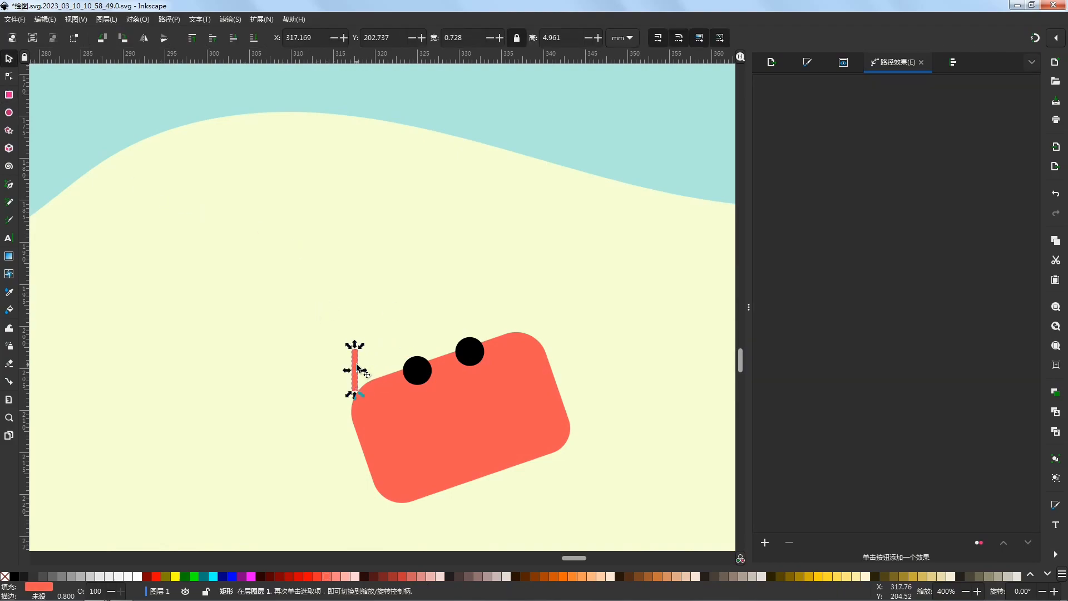
{"action": "mouse_move", "coordinate": [346, 345]}
{"action": "left_mouse_down"}
{"action": "mouse_move", "coordinate": [332, 325]}
{"action": "mouse_move", "coordinate": [343, 364]}
{"action": "left_mouse_up"}
{"action": "left_click", "coordinate": [353, 366]}
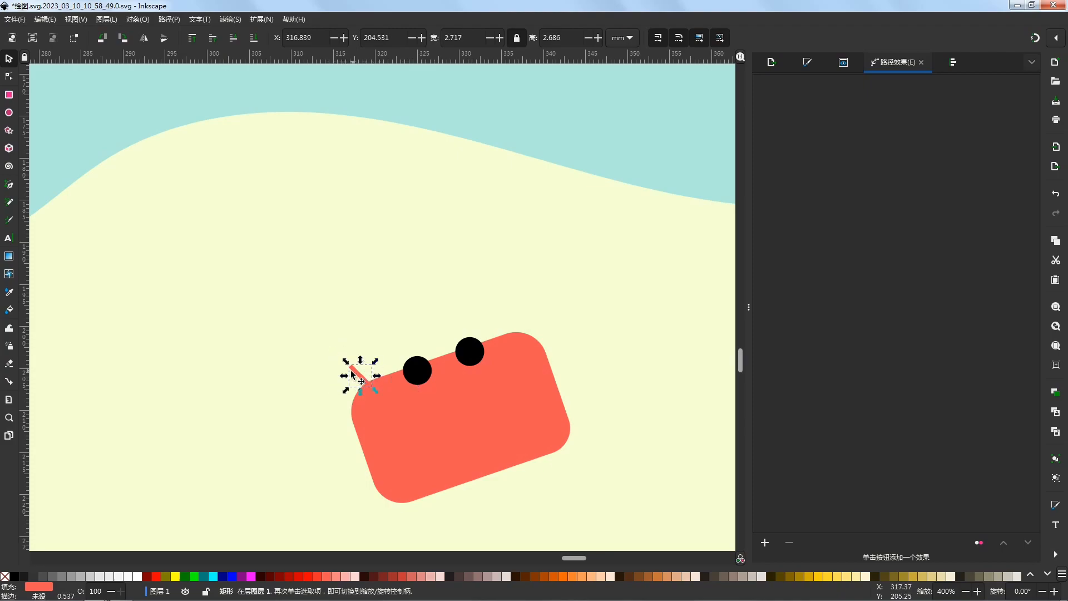
Step: Copy the feeler to the crab body's upper-right corner, leaning it outward, and adjust the left feeler's position
{"action": "left_click_drag", "start_coordinate": [365, 373], "coordinate": [522, 312]}
{"action": "left_click", "coordinate": [506, 327]}
{"action": "left_click", "coordinate": [536, 246]}
{"action": "scroll", "coordinate": [384, 286], "scroll_direction": "down", "scroll_amount": 2, "text": "ctrl"}
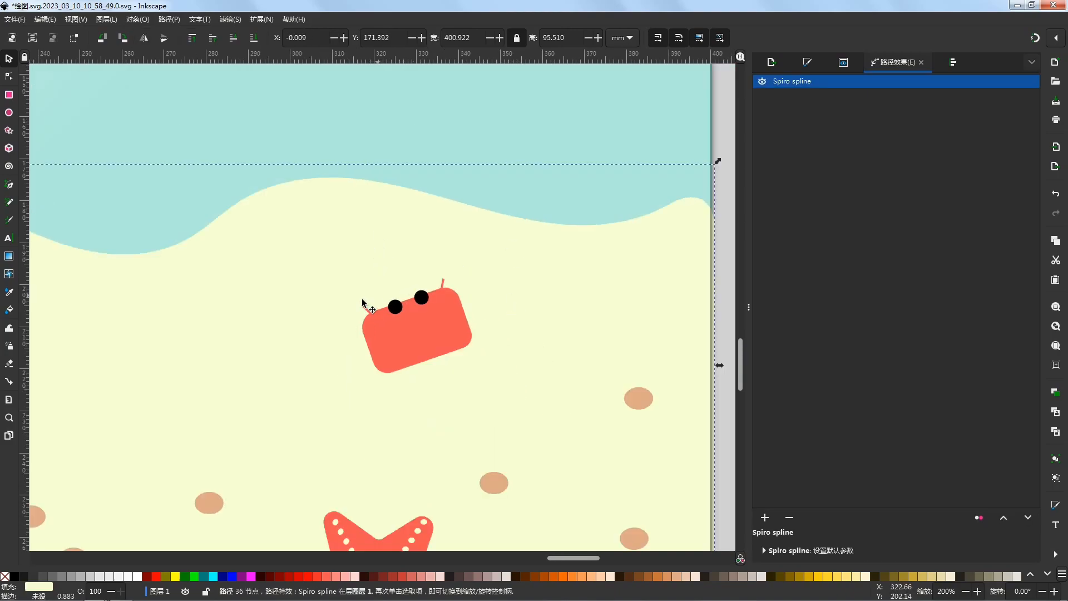
{"action": "scroll", "coordinate": [365, 299], "scroll_direction": "up", "scroll_amount": 2, "text": "ctrl"}
{"action": "left_click", "coordinate": [368, 311]}
{"action": "left_click_drag", "start_coordinate": [373, 322], "coordinate": [373, 323]}
{"action": "left_click", "coordinate": [364, 241]}
{"action": "scroll", "coordinate": [450, 374], "scroll_direction": "down", "scroll_amount": 6, "text": "ctrl"}
{"action": "left_click", "coordinate": [380, 218]}
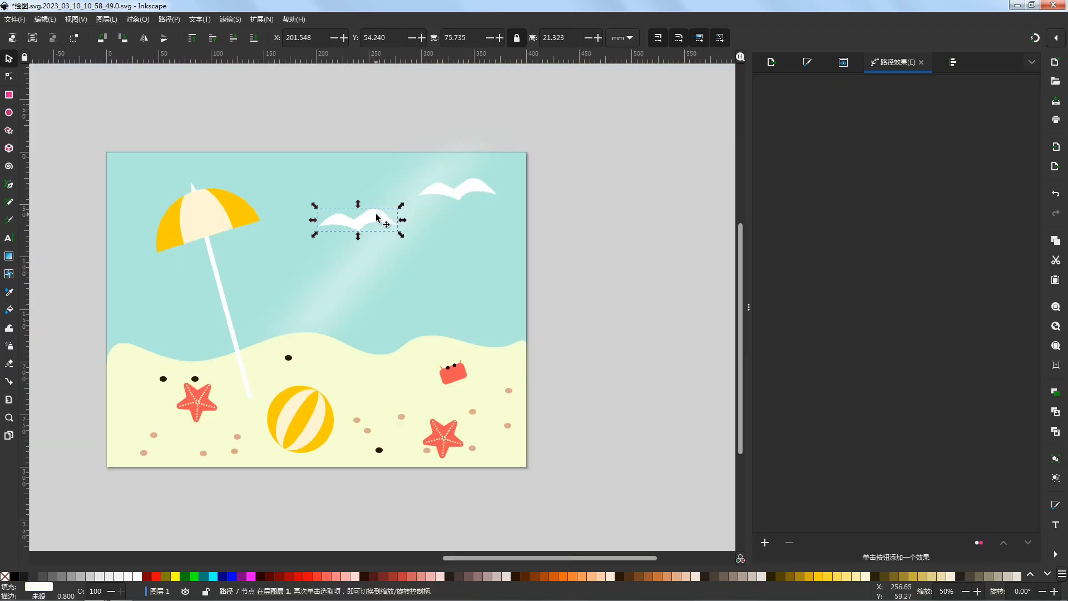
{"action": "key", "text": "ctrl+d"}
{"action": "left_click_drag", "start_coordinate": [377, 217], "coordinate": [452, 315]}
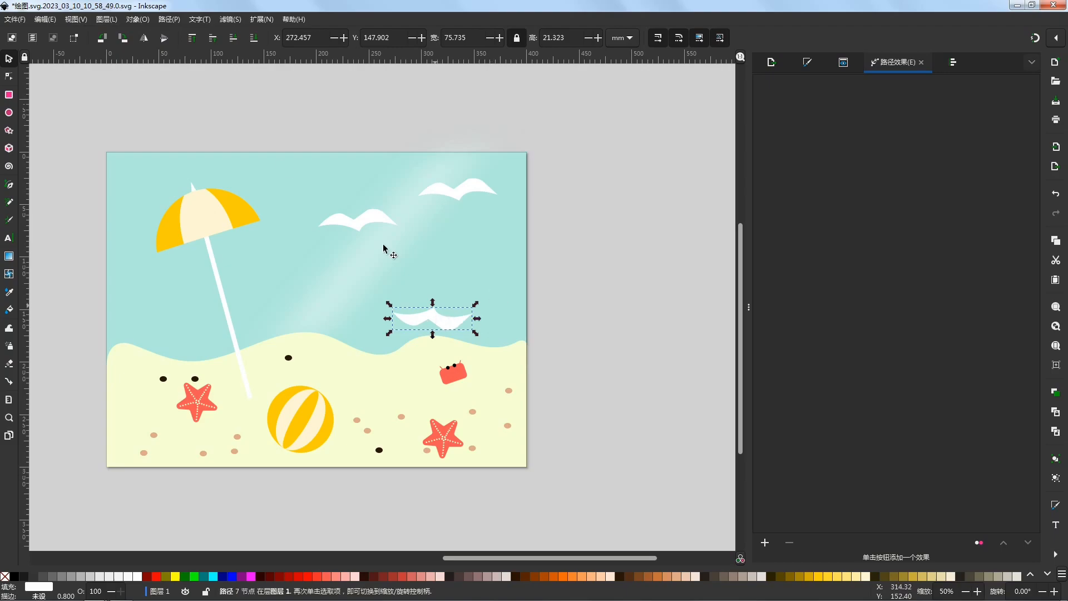
{"action": "scroll", "coordinate": [461, 343], "scroll_direction": "up", "scroll_amount": 3, "text": "ctrl"}
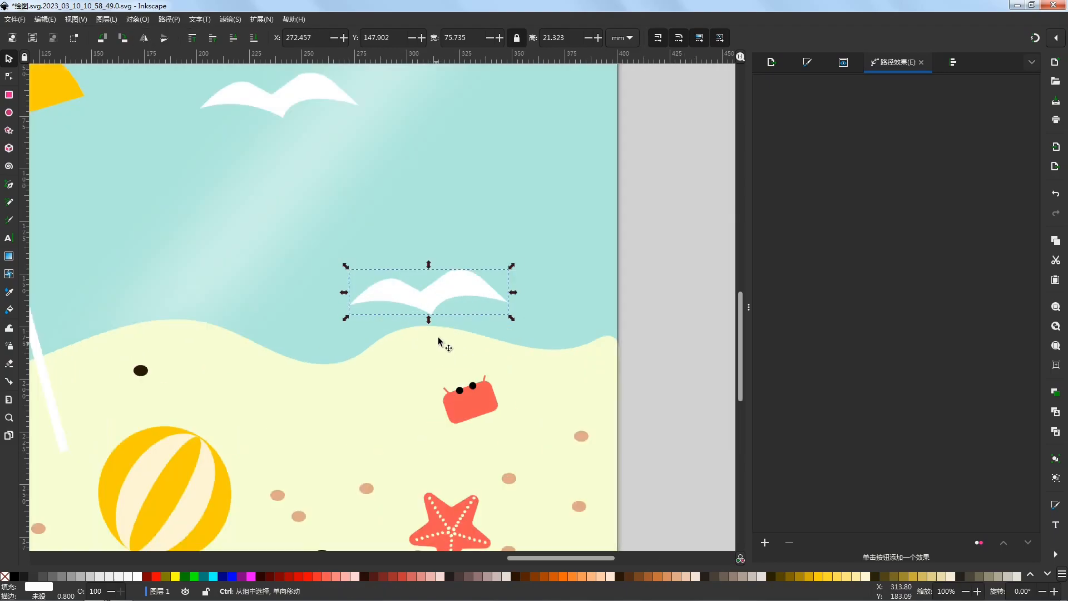
{"action": "left_click_drag", "start_coordinate": [443, 287], "coordinate": [443, 377]}
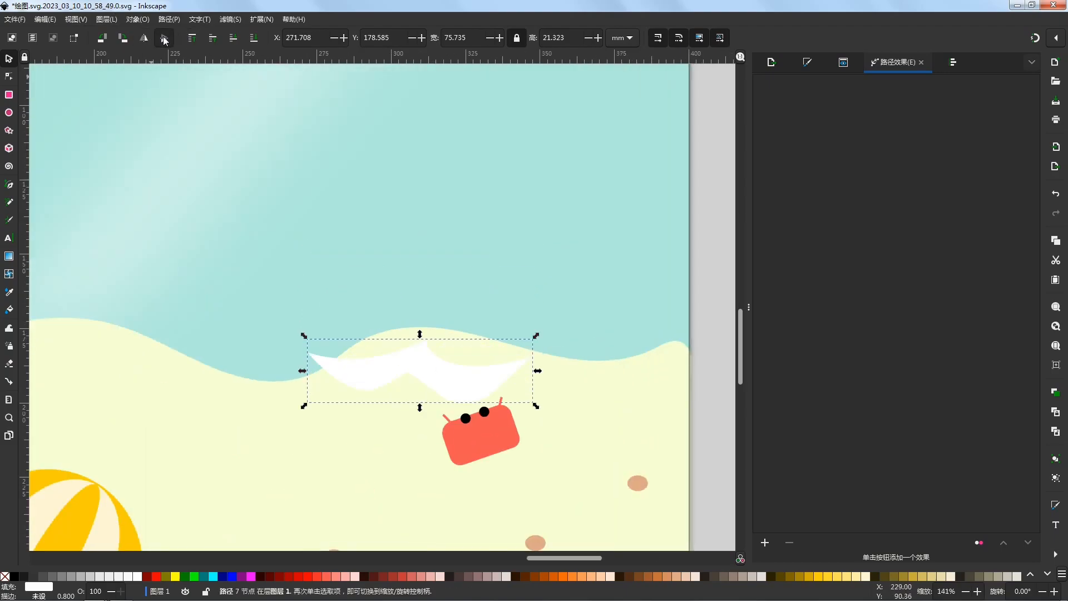
{"action": "left_click", "coordinate": [473, 369]}
{"action": "left_click_drag", "start_coordinate": [536, 336], "coordinate": [517, 299]}
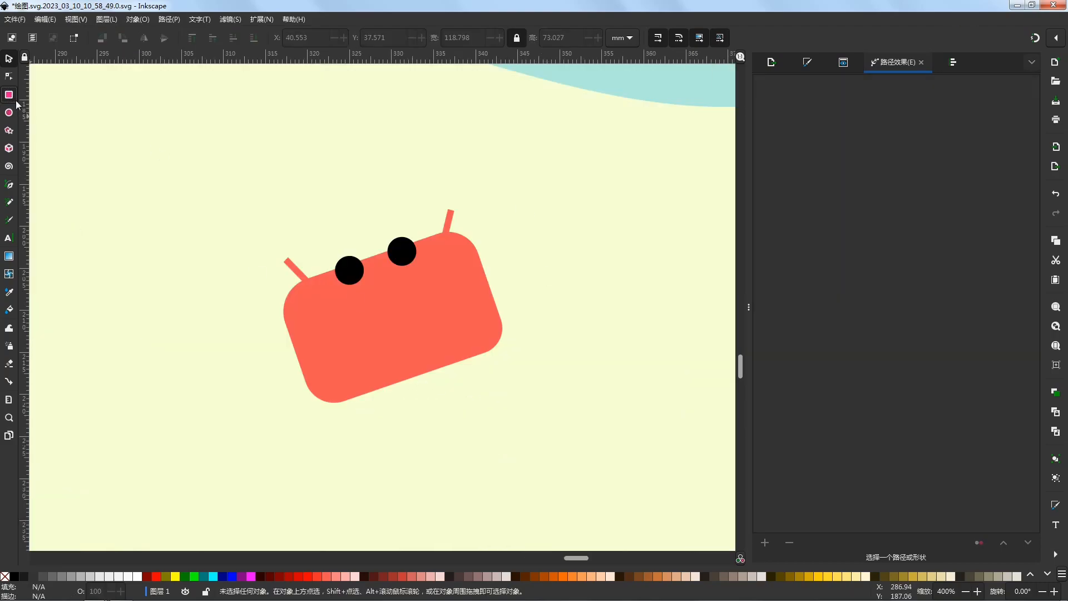
Step: Draw a horizontal coral bar about 6.7 mm long and 1.3 mm thick at the crab body's left side as an arm
{"action": "left_click", "coordinate": [9, 95]}
{"action": "left_click_drag", "start_coordinate": [248, 331], "coordinate": [305, 342]}
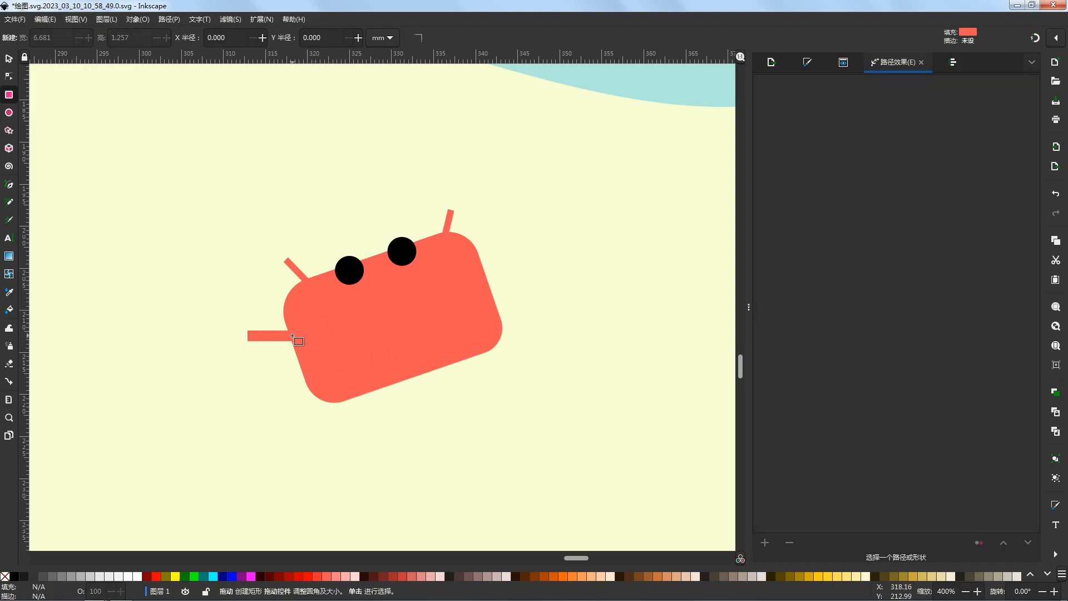
{"action": "key", "text": "s"}
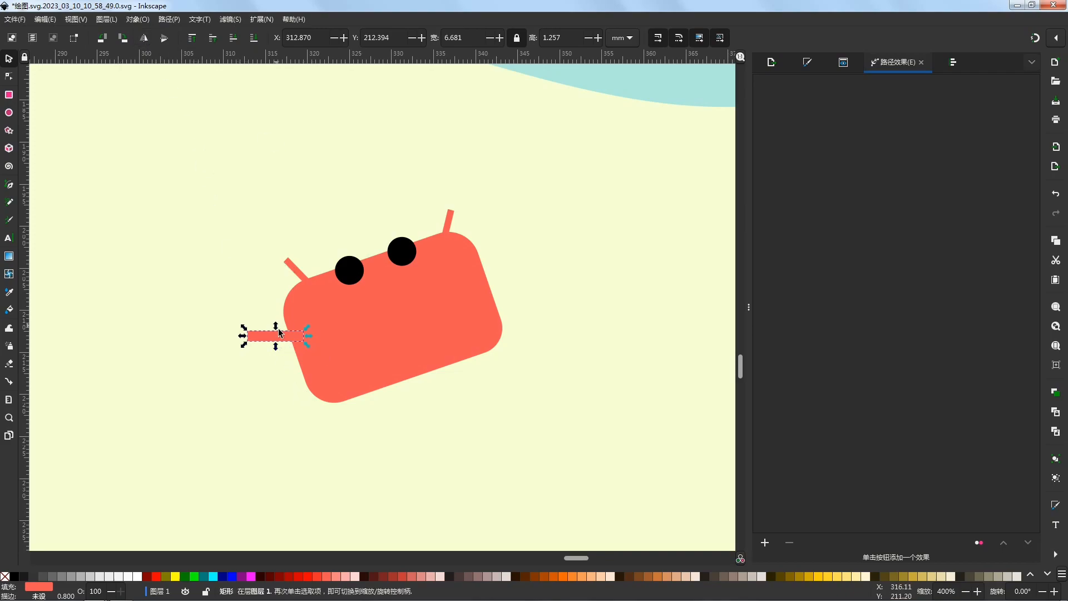
Step: Place a copy of the arm on the crab body's right side and tilt it upward
{"action": "key", "text": "ctrl+v"}
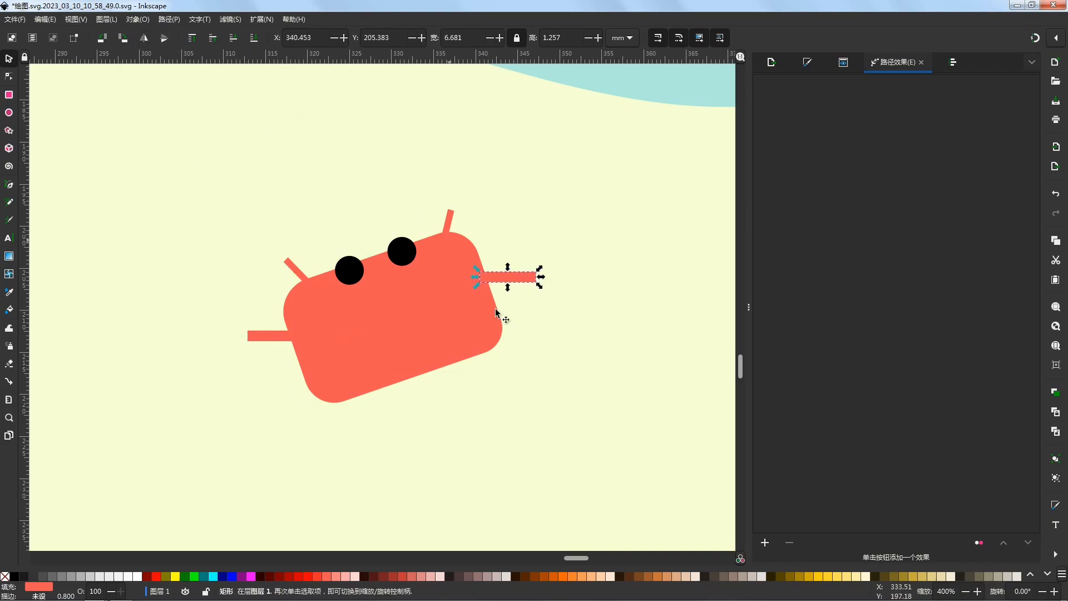
{"action": "left_click_drag", "start_coordinate": [534, 274], "coordinate": [512, 264]}
{"action": "left_click", "coordinate": [270, 334]}
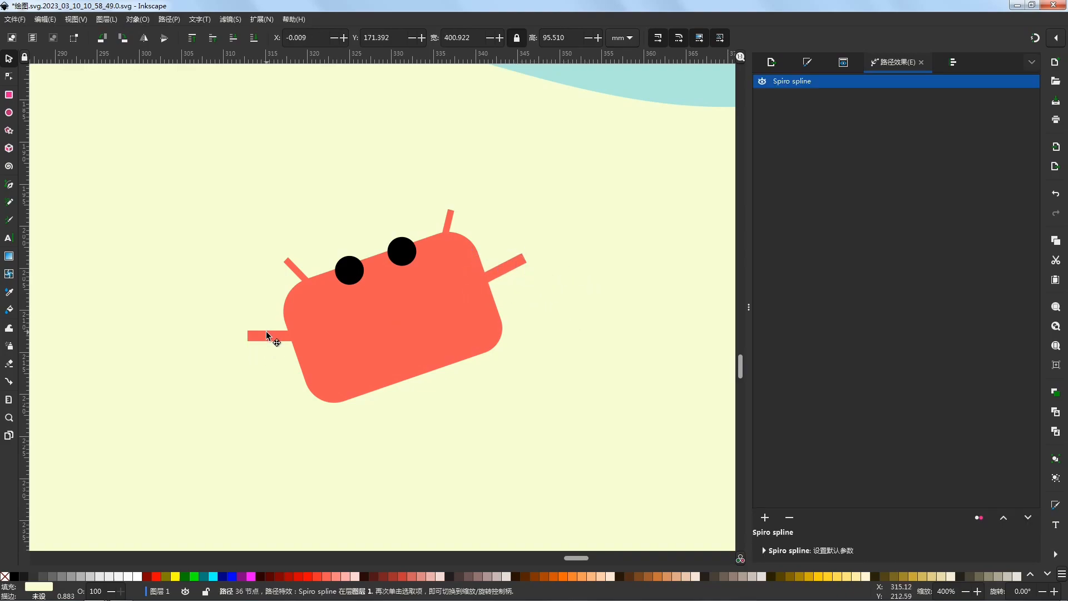
Step: Duplicate the crab's left arm, rotate the copy diagonally downward and attach it to the arm's outer end as a lower segment
{"action": "key", "text": "ctrl+d"}
{"action": "left_click_drag", "start_coordinate": [279, 336], "coordinate": [236, 310]}
{"action": "left_click", "coordinate": [236, 335]}
{"action": "left_click_drag", "start_coordinate": [244, 369], "coordinate": [259, 329]}
{"action": "left_click", "coordinate": [241, 357]}
{"action": "scroll", "coordinate": [242, 357], "scroll_direction": "up", "scroll_amount": 2}
{"action": "scroll", "coordinate": [246, 340], "scroll_direction": "up", "scroll_amount": 3}
{"action": "left_click_drag", "start_coordinate": [255, 292], "coordinate": [238, 291]}
{"action": "left_click", "coordinate": [281, 233]}
{"action": "scroll", "coordinate": [281, 232], "scroll_direction": "down", "scroll_amount": 9}
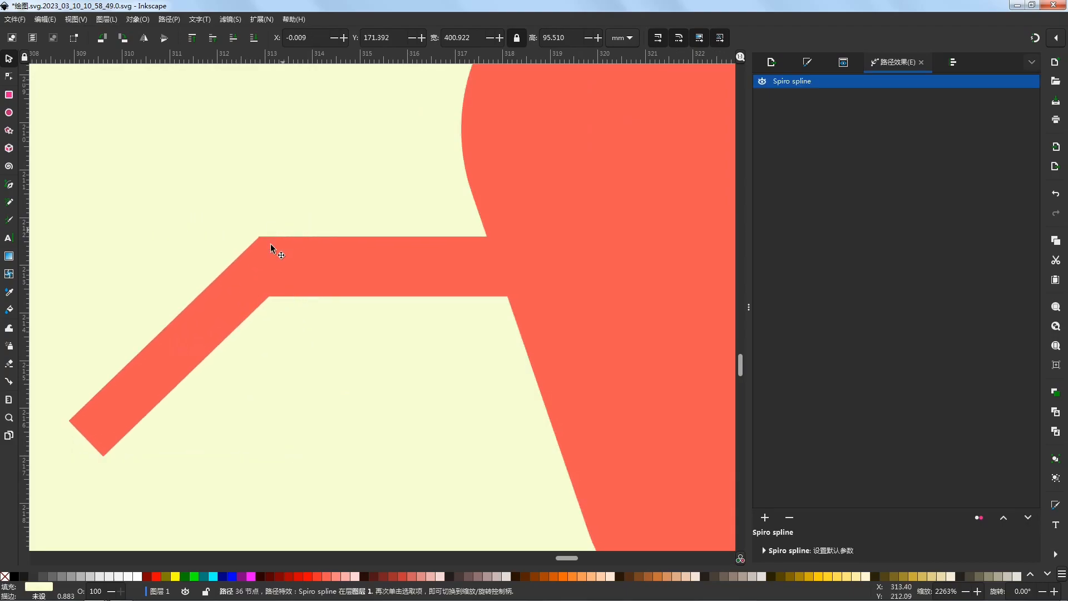
Step: Fine-tune the position of the left leg's lower segment so it meets the outer end of the horizontal segment
{"action": "scroll", "coordinate": [308, 322], "scroll_direction": "up", "scroll_amount": 2}
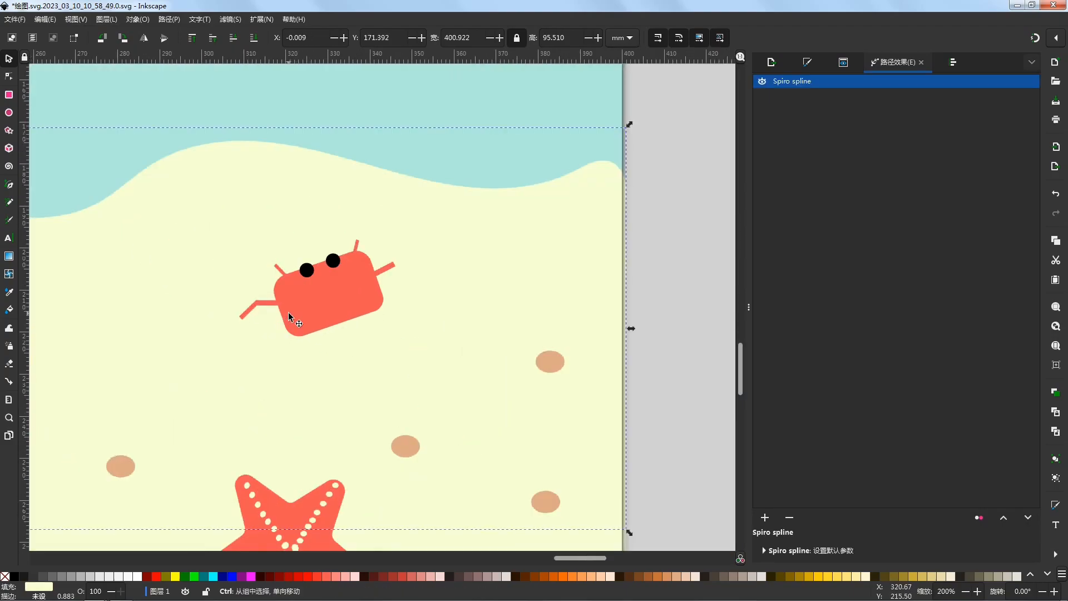
{"action": "scroll", "coordinate": [289, 312], "scroll_direction": "down", "scroll_amount": 1}
{"action": "left_click", "coordinate": [263, 310]}
{"action": "left_click_drag", "start_coordinate": [249, 322], "coordinate": [248, 318]}
{"action": "left_click", "coordinate": [371, 302]}
{"action": "scroll", "coordinate": [315, 315], "scroll_direction": "up", "scroll_amount": 2}
{"action": "left_click", "coordinate": [207, 309]}
{"action": "scroll", "coordinate": [206, 292], "scroll_direction": "up", "scroll_amount": 2}
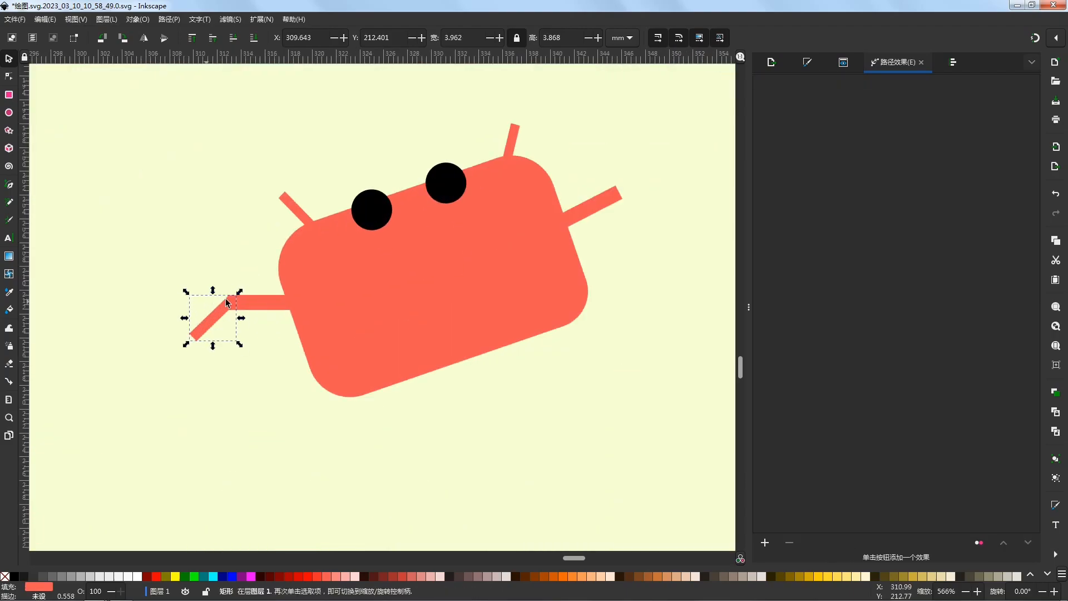
{"action": "scroll", "coordinate": [211, 306], "scroll_direction": "up", "scroll_amount": 5}
{"action": "left_click_drag", "start_coordinate": [234, 319], "coordinate": [255, 302]}
{"action": "left_click", "coordinate": [314, 214]}
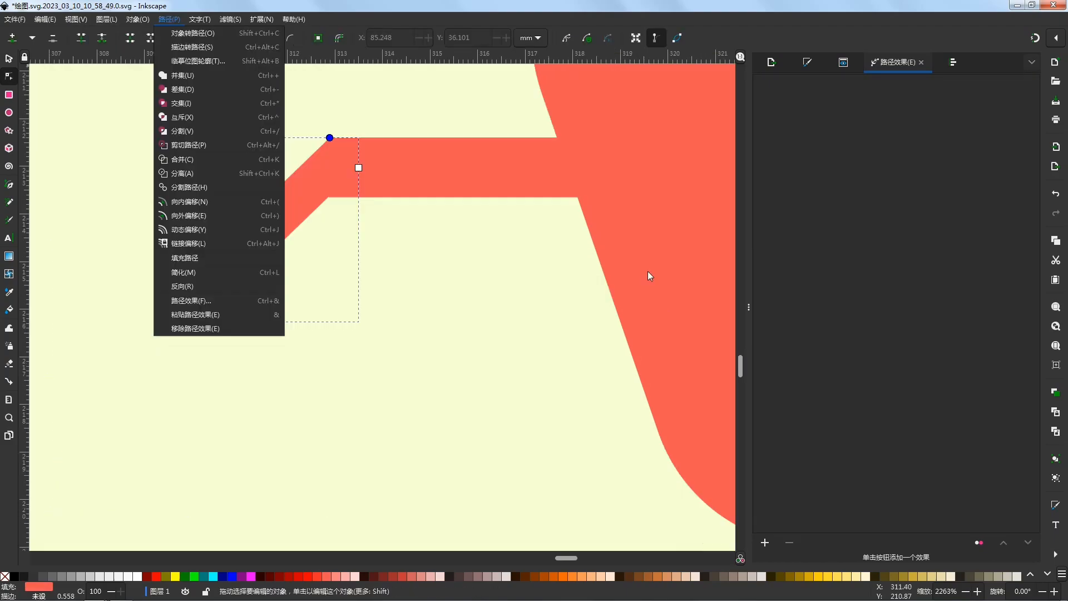
Step: Convert the left lower segment to a path and move its upper corner node onto the horizontal segment's upper outer corner
{"action": "left_click", "coordinate": [648, 272]}
{"action": "left_click", "coordinate": [169, 19]}
{"action": "left_click", "coordinate": [217, 33]}
{"action": "scroll", "coordinate": [329, 134], "scroll_direction": "up", "scroll_amount": 6}
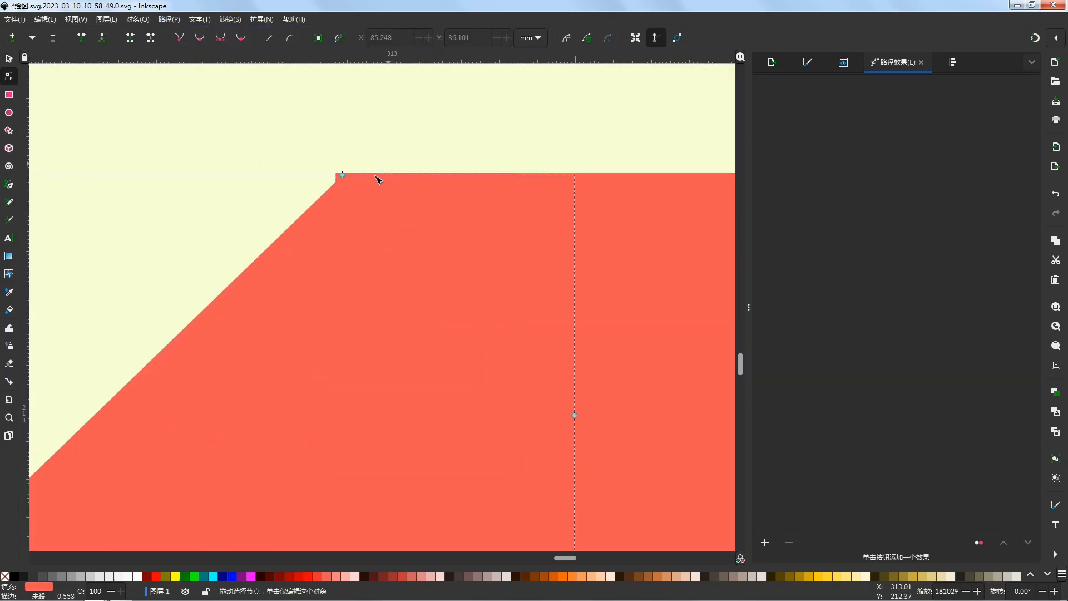
{"action": "left_click", "coordinate": [342, 175]}
{"action": "scroll", "coordinate": [416, 335], "scroll_direction": "down", "scroll_amount": 3}
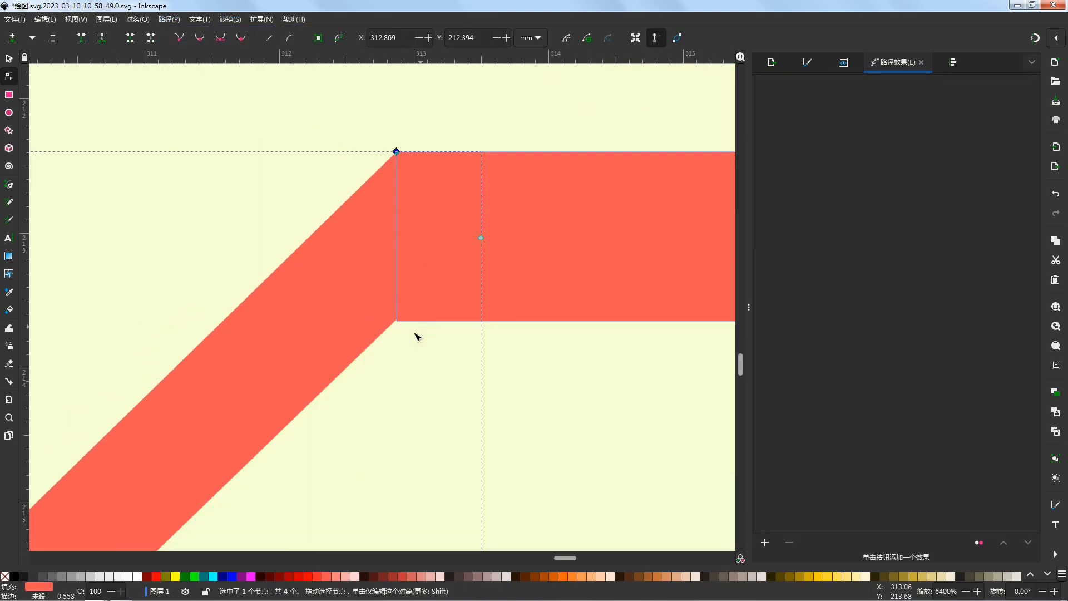
{"action": "scroll", "coordinate": [362, 289], "scroll_direction": "down", "scroll_amount": 3}
Step: Move the left lower segment's inner corner node onto the horizontal segment's lower outer corner
{"action": "left_click_drag", "start_coordinate": [415, 245], "coordinate": [382, 276]}
{"action": "scroll", "coordinate": [383, 275], "scroll_direction": "up", "scroll_amount": 7}
{"action": "left_click_drag", "start_coordinate": [420, 328], "coordinate": [421, 344]}
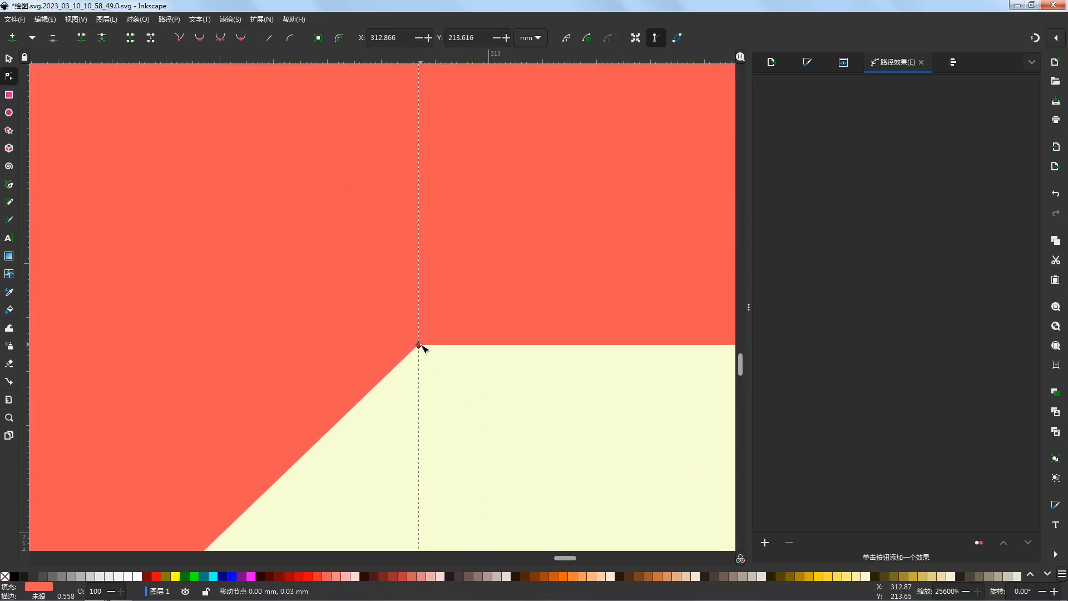
{"action": "scroll", "coordinate": [437, 278], "scroll_direction": "down", "scroll_amount": 5}
{"action": "left_click", "coordinate": [475, 348]}
{"action": "scroll", "coordinate": [433, 285], "scroll_direction": "up", "scroll_amount": 5}
{"action": "left_click", "coordinate": [353, 286]}
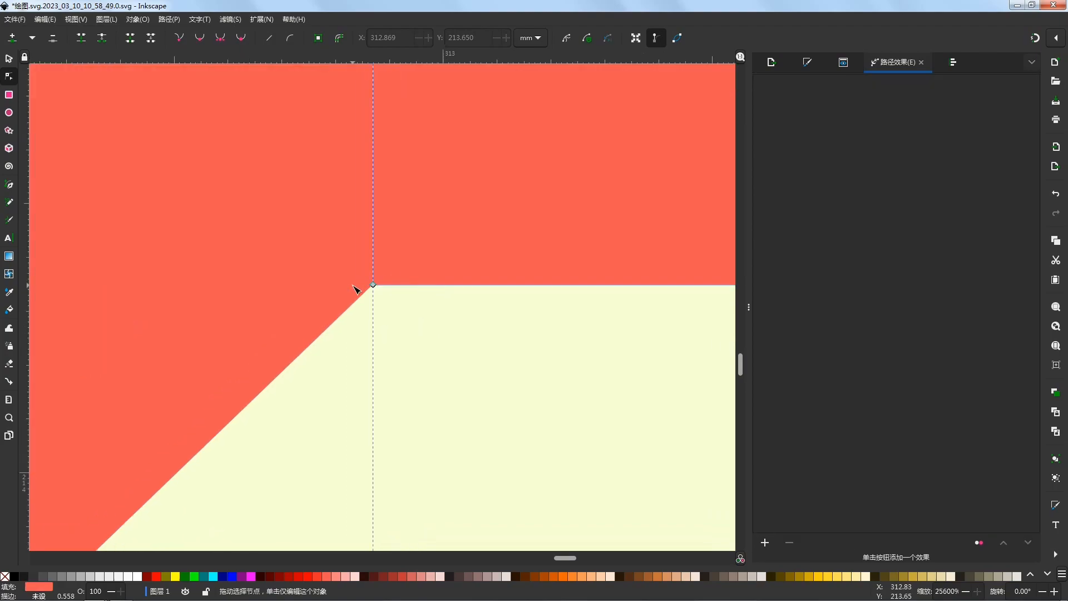
{"action": "left_click_drag", "start_coordinate": [372, 285], "coordinate": [377, 285]}
{"action": "left_click", "coordinate": [377, 298]}
{"action": "scroll", "coordinate": [330, 275], "scroll_direction": "down", "scroll_amount": 5}
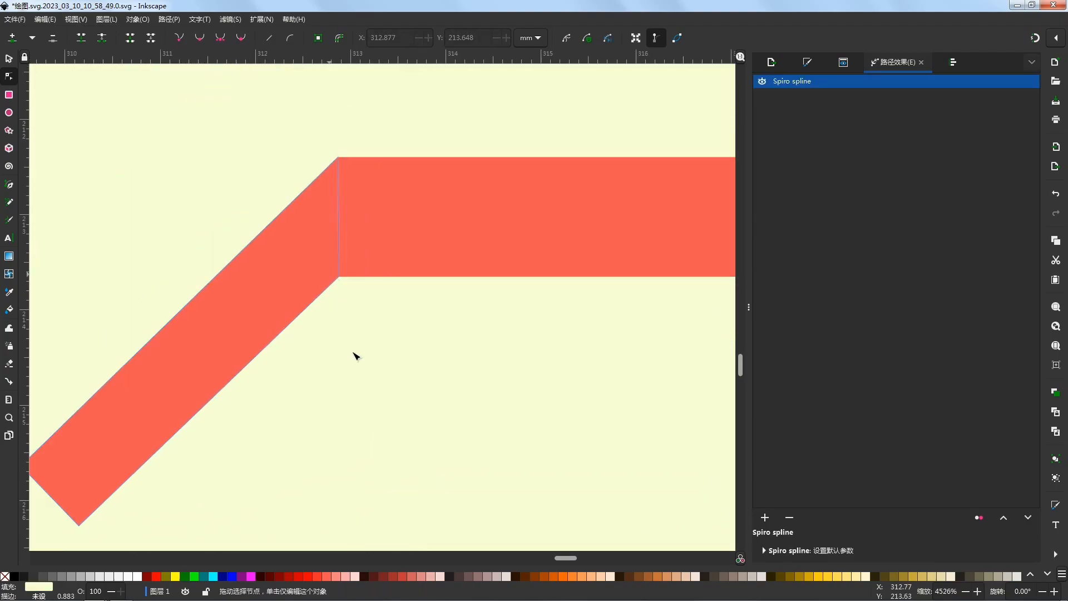
Step: Nudge the left lower segment's upper corner node to line up exactly with the top of the joint
{"action": "scroll", "coordinate": [255, 295], "scroll_direction": "down", "scroll_amount": 5}
{"action": "scroll", "coordinate": [292, 266], "scroll_direction": "up", "scroll_amount": 7}
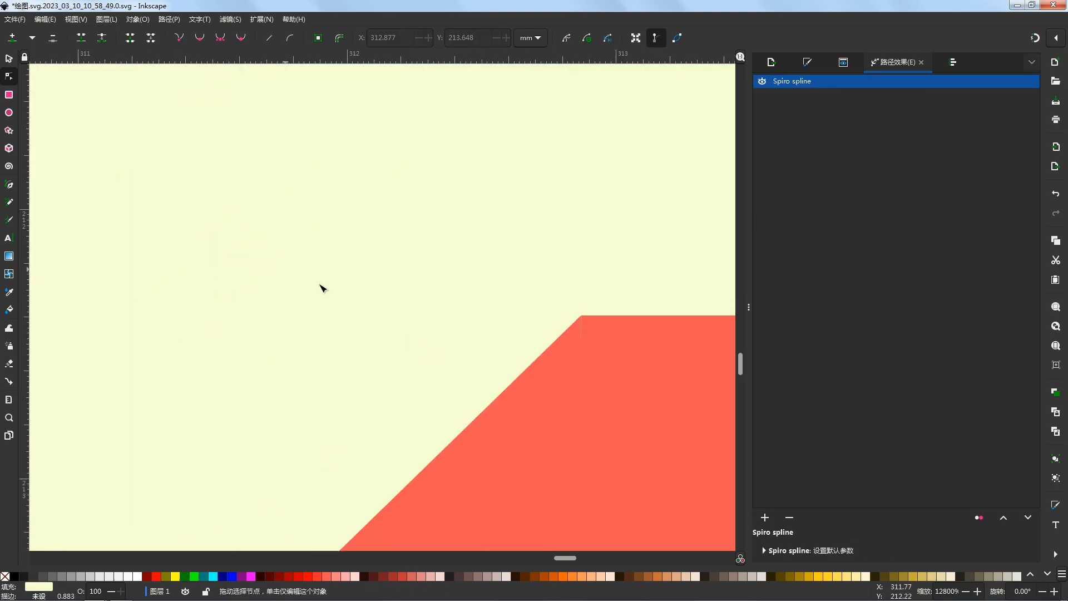
{"action": "scroll", "coordinate": [292, 266], "scroll_direction": "up", "scroll_amount": 3}
{"action": "left_click", "coordinate": [246, 252]}
{"action": "left_click_drag", "start_coordinate": [247, 225], "coordinate": [250, 225]}
{"action": "left_click", "coordinate": [291, 183]}
{"action": "left_click", "coordinate": [252, 233]}
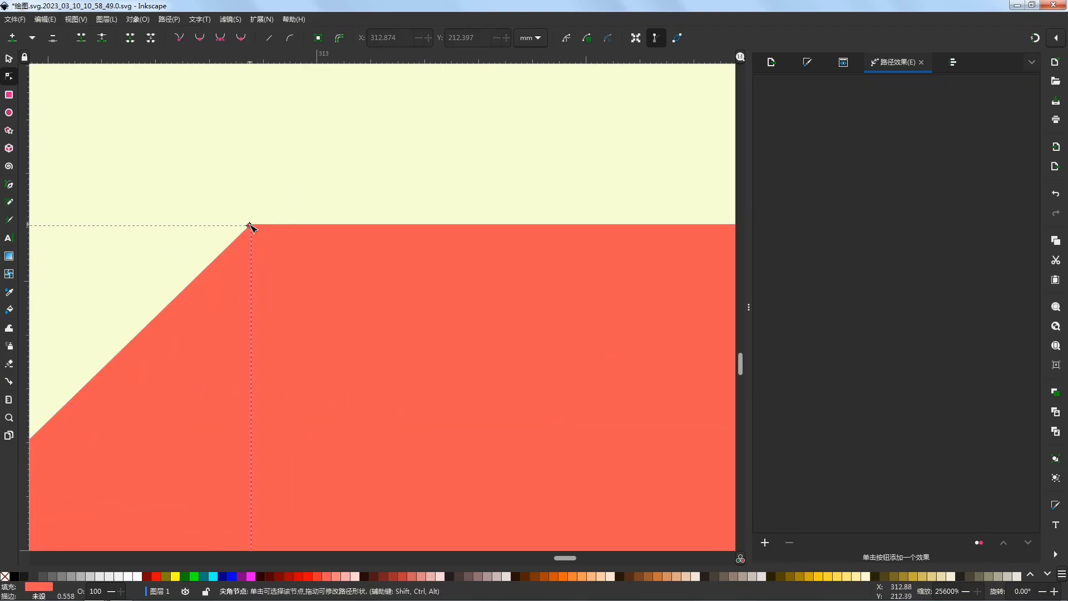
{"action": "left_click", "coordinate": [305, 210]}
{"action": "left_click", "coordinate": [250, 228]}
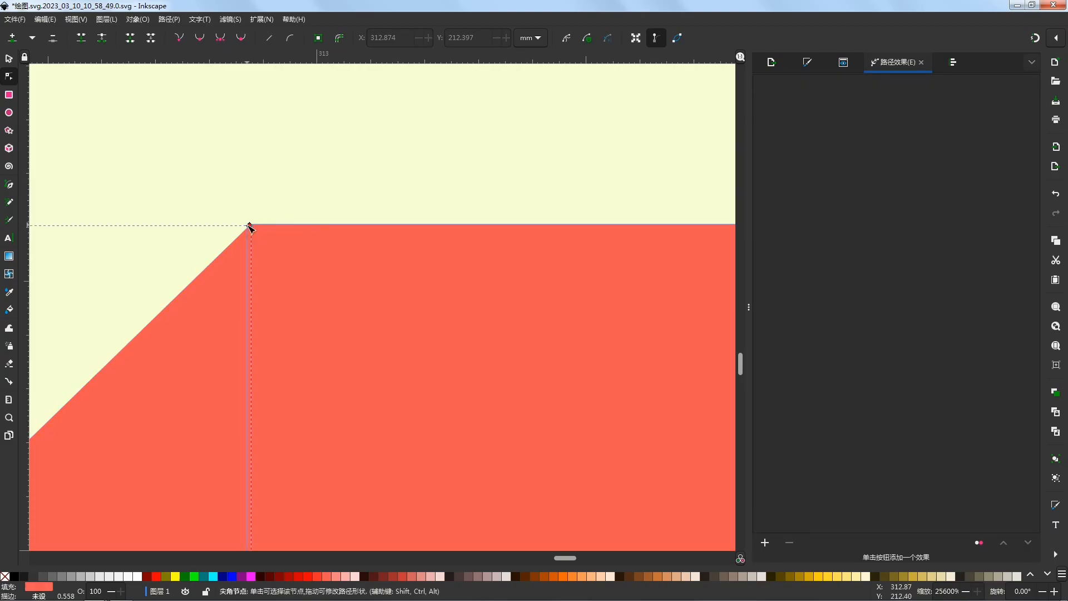
{"action": "left_click", "coordinate": [330, 214]}
{"action": "left_click", "coordinate": [245, 241]}
{"action": "left_click_drag", "start_coordinate": [248, 223], "coordinate": [247, 225]}
{"action": "left_click", "coordinate": [174, 284]}
{"action": "scroll", "coordinate": [174, 284], "scroll_direction": "down", "scroll_amount": 10}
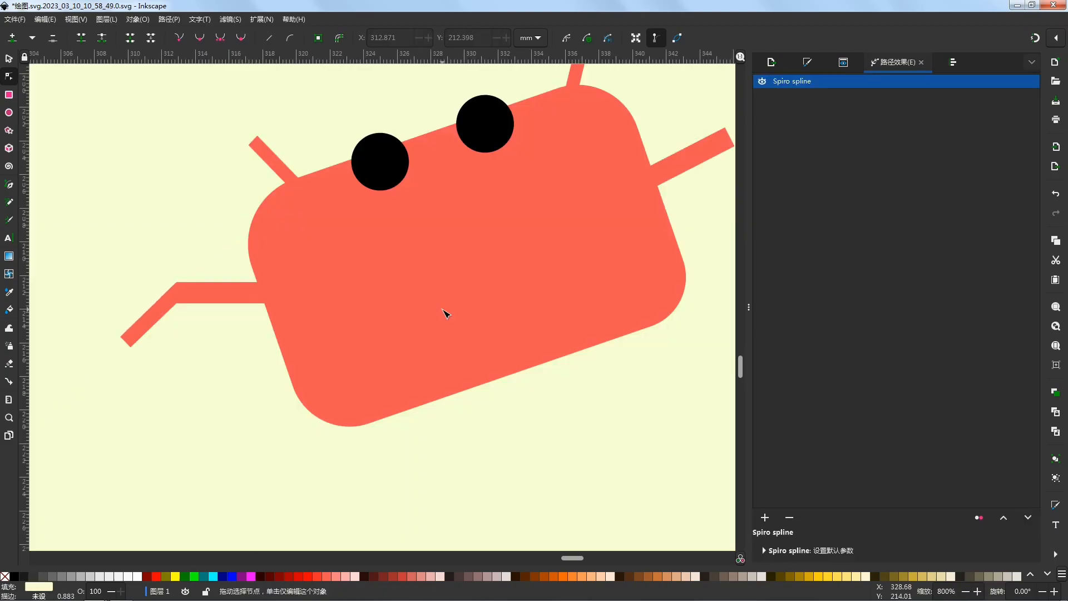
Step: Duplicate the left leg's lower segment, place the copy at the right arm's outer end and rotate it to slope down and outward
{"action": "left_click", "coordinate": [154, 309]}
{"action": "key", "text": "s"}
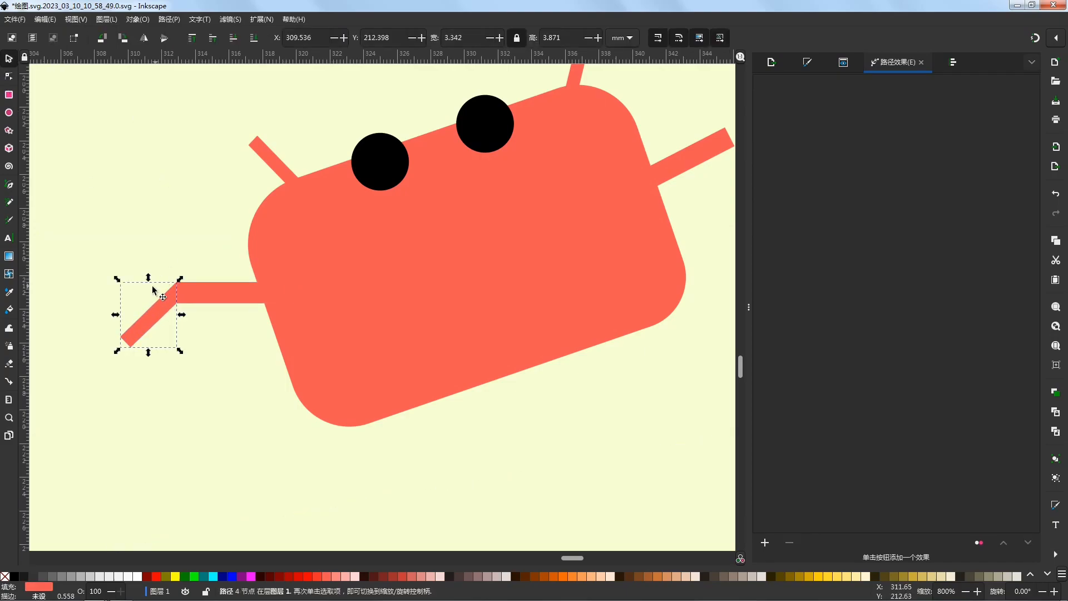
{"action": "key", "text": "ctrl+d"}
{"action": "left_click_drag", "start_coordinate": [164, 307], "coordinate": [523, 234]}
{"action": "scroll", "coordinate": [432, 237], "scroll_direction": "down", "scroll_amount": 2}
{"action": "scroll", "coordinate": [523, 234], "scroll_direction": "up", "scroll_amount": 2}
{"action": "left_click_drag", "start_coordinate": [464, 217], "coordinate": [472, 242]}
{"action": "left_click", "coordinate": [471, 242]}
{"action": "left_click_drag", "start_coordinate": [509, 212], "coordinate": [499, 246]}
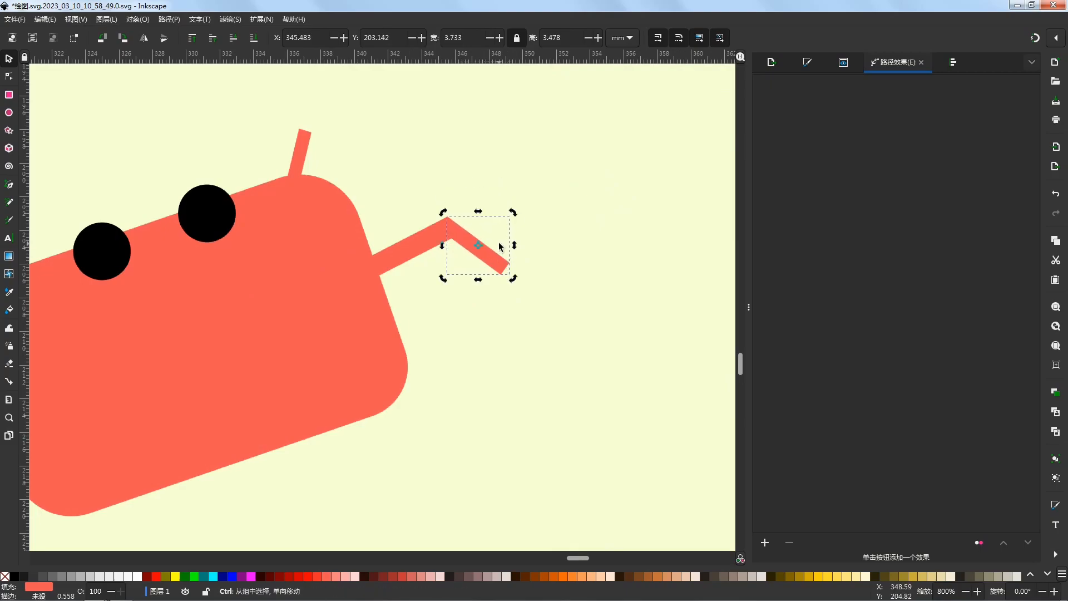
Step: Rotate the right outer segment to a shallower slope and align its upper corner with the right arm's end
{"action": "scroll", "coordinate": [500, 245], "scroll_direction": "up", "scroll_amount": 2}
{"action": "scroll", "coordinate": [477, 235], "scroll_direction": "up", "scroll_amount": 3}
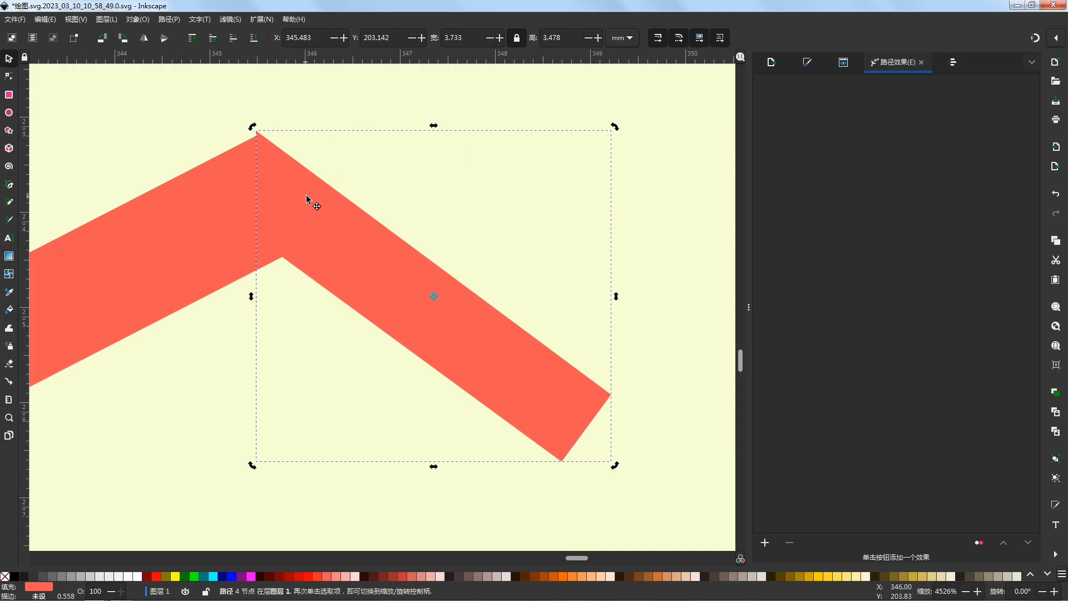
{"action": "left_click_drag", "start_coordinate": [307, 196], "coordinate": [321, 196]}
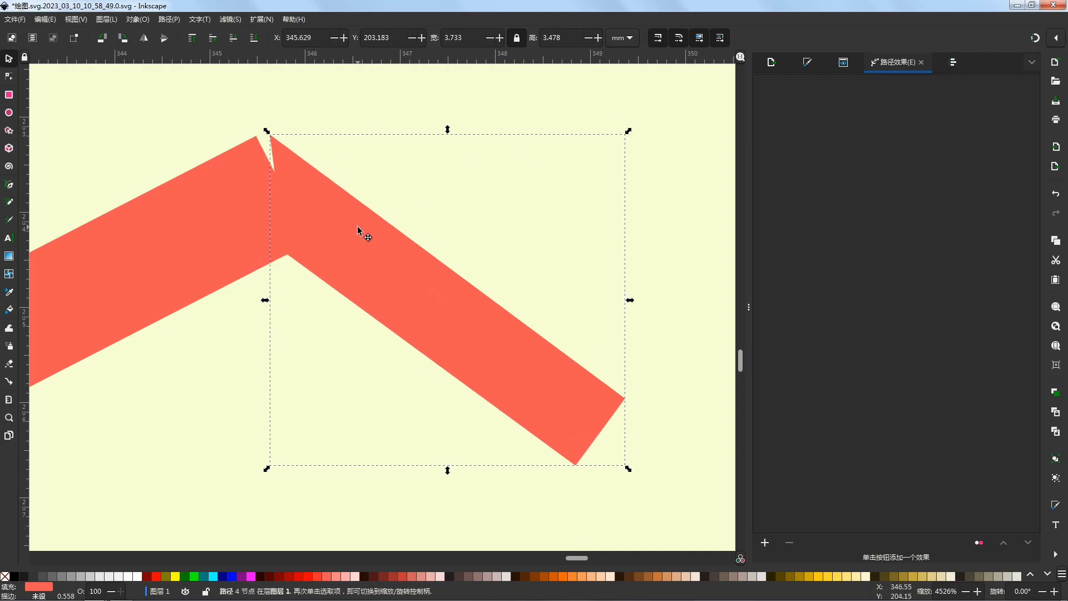
{"action": "left_click_drag", "start_coordinate": [629, 131], "coordinate": [619, 116]}
{"action": "left_click_drag", "start_coordinate": [480, 311], "coordinate": [506, 289]}
{"action": "left_click_drag", "start_coordinate": [664, 129], "coordinate": [619, 84]}
{"action": "mouse_move", "coordinate": [587, 260]}
{"action": "left_mouse_down"}
{"action": "mouse_move", "coordinate": [582, 233]}
{"action": "mouse_move", "coordinate": [600, 267]}
{"action": "left_mouse_up"}
{"action": "left_click_drag", "start_coordinate": [688, 131], "coordinate": [685, 139]}
{"action": "left_click_drag", "start_coordinate": [586, 246], "coordinate": [584, 252]}
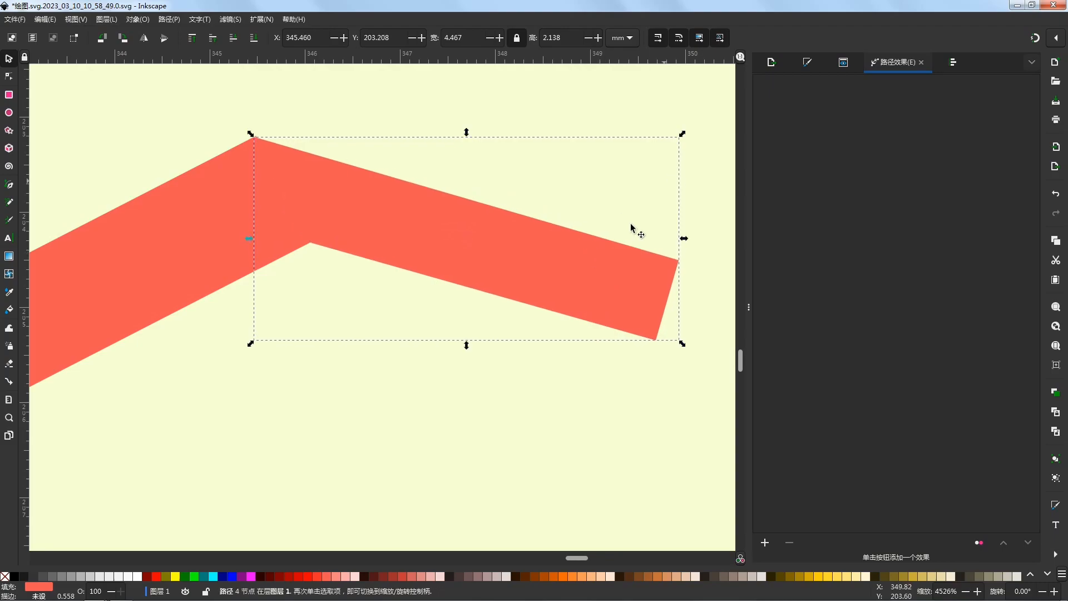
{"action": "left_click_drag", "start_coordinate": [684, 134], "coordinate": [685, 152]}
{"action": "left_click", "coordinate": [686, 151]}
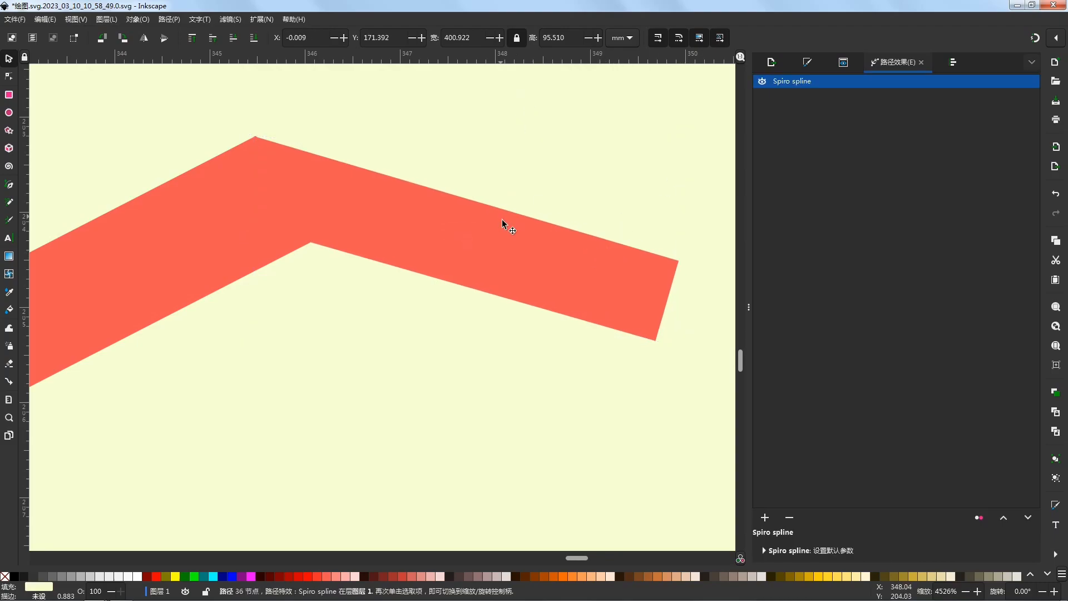
Step: Select both bent legs and place a slightly smaller copy of the pair below them on the crab's sides
{"action": "scroll", "coordinate": [455, 316], "scroll_direction": "down", "scroll_amount": 12}
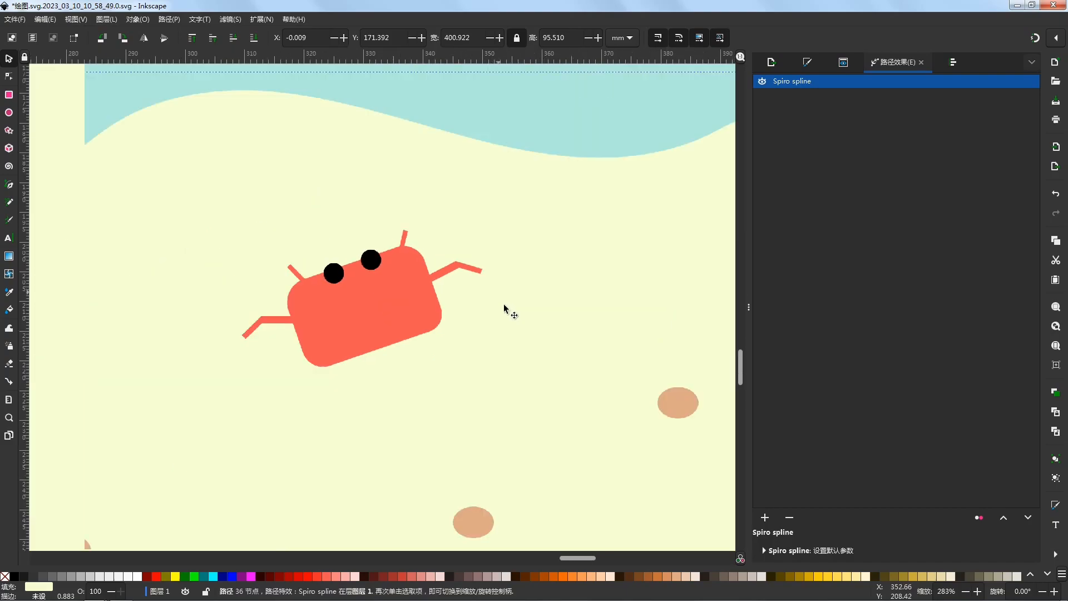
{"action": "left_click", "coordinate": [529, 394]}
{"action": "left_click_drag", "start_coordinate": [497, 342], "coordinate": [316, 362]}
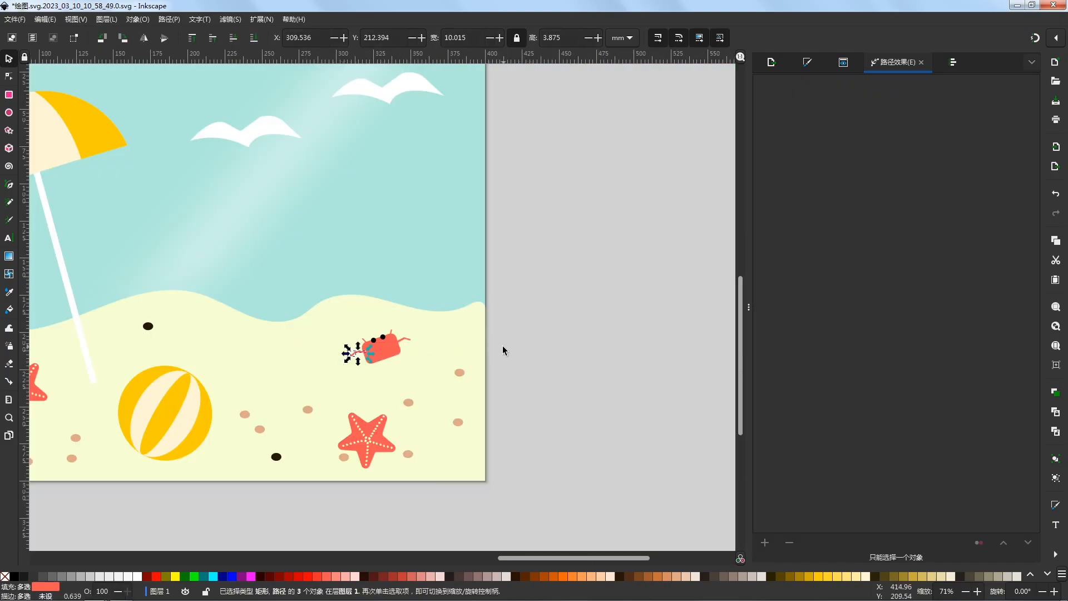
{"action": "scroll", "coordinate": [434, 338], "scroll_direction": "up", "scroll_amount": 5}
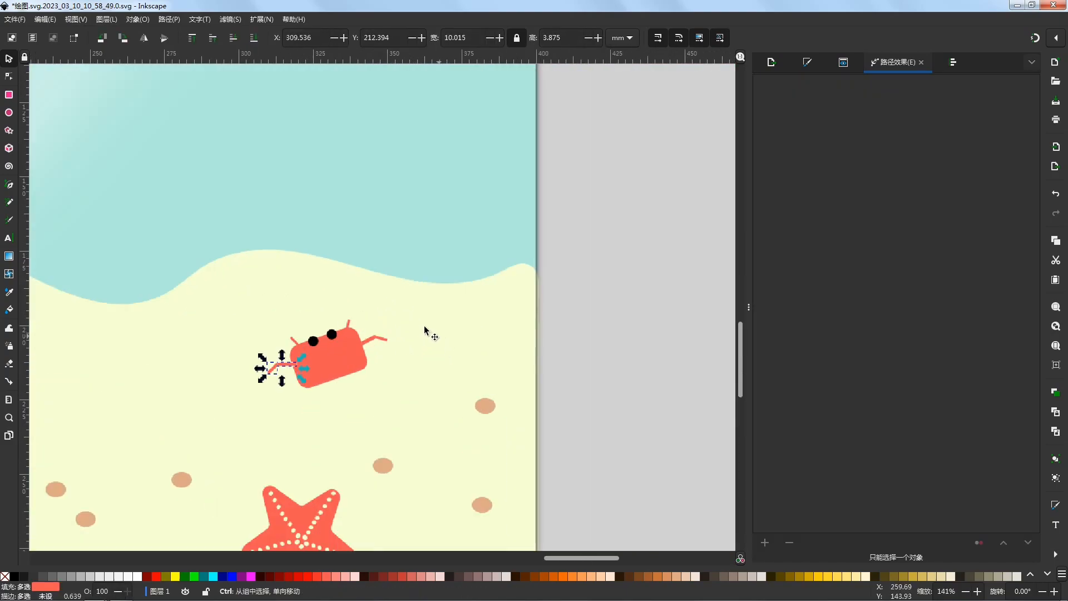
{"action": "left_click", "coordinate": [361, 372], "text": "shift"}
{"action": "left_click", "coordinate": [330, 369], "text": "shift"}
{"action": "scroll", "coordinate": [352, 371], "scroll_direction": "up", "scroll_amount": 4}
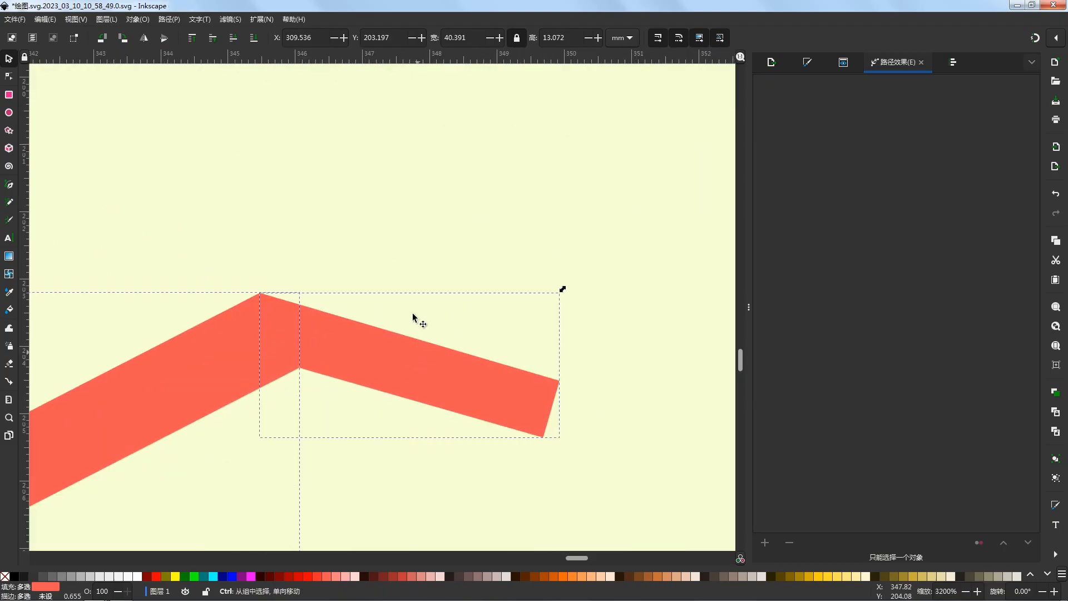
{"action": "scroll", "coordinate": [420, 315], "scroll_direction": "down", "scroll_amount": 3}
{"action": "scroll", "coordinate": [423, 315], "scroll_direction": "down", "scroll_amount": 2}
{"action": "left_click_drag", "start_coordinate": [408, 329], "coordinate": [411, 344]}
{"action": "mouse_move", "coordinate": [456, 406]}
{"action": "left_mouse_down"}
{"action": "mouse_move", "coordinate": [447, 393]}
{"action": "mouse_move", "coordinate": [458, 401]}
{"action": "left_mouse_up"}
{"action": "left_click_drag", "start_coordinate": [418, 331], "coordinate": [423, 330]}
{"action": "left_click_drag", "start_coordinate": [447, 400], "coordinate": [439, 397]}
{"action": "left_click_drag", "start_coordinate": [416, 329], "coordinate": [407, 353]}
Step: Duplicate the second pair of legs and place a smaller third pair below it near the bottom of the crab's body
{"action": "key", "text": "ctrl+d"}
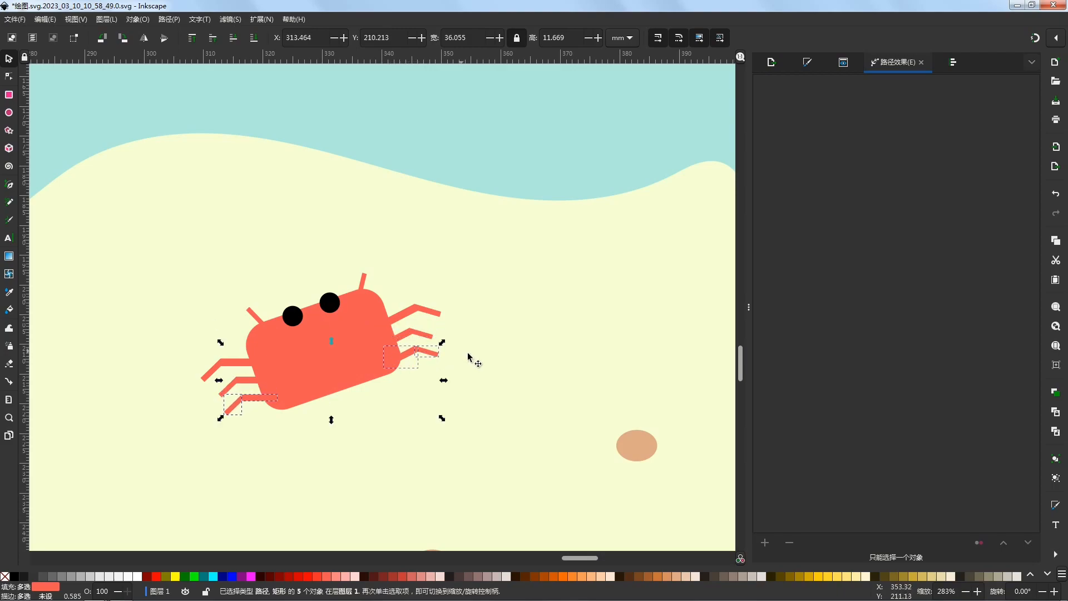
{"action": "left_click_drag", "start_coordinate": [443, 420], "coordinate": [438, 395]}
{"action": "left_click_drag", "start_coordinate": [419, 352], "coordinate": [419, 354]}
{"action": "left_click", "coordinate": [457, 254]}
Step: Replace the upper-right leg's outer segment with a copy that slopes more steeply downward and attach it at the joint
{"action": "left_click", "coordinate": [430, 311]}
{"action": "left_click", "coordinate": [432, 312]}
{"action": "scroll", "coordinate": [431, 314], "scroll_direction": "up", "scroll_amount": 6}
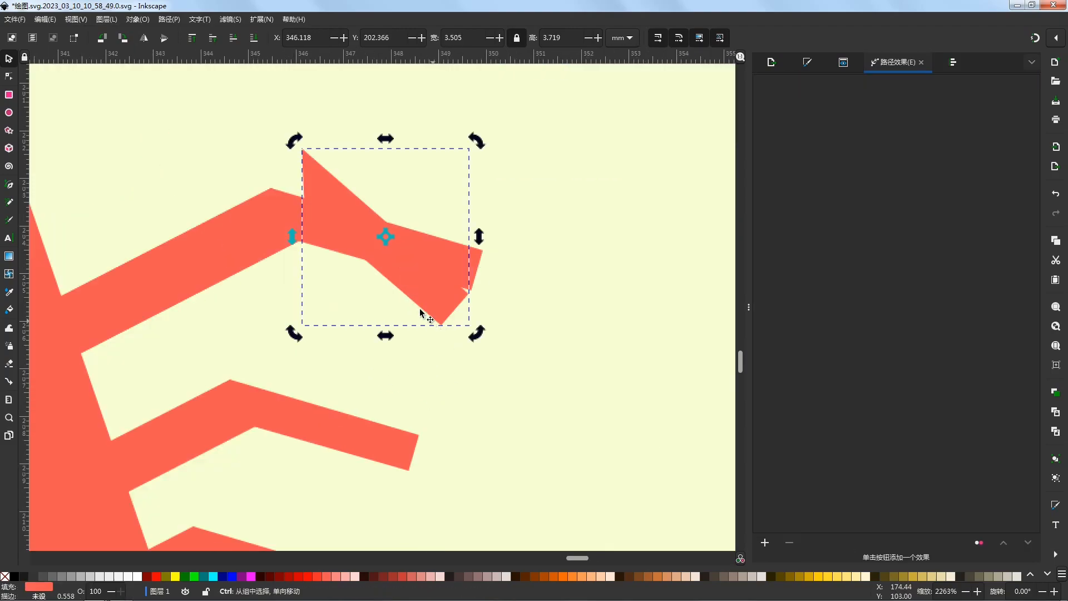
{"action": "left_click", "coordinate": [289, 202]}
{"action": "key", "text": "Delete"}
{"action": "left_click_drag", "start_coordinate": [412, 266], "coordinate": [388, 294]}
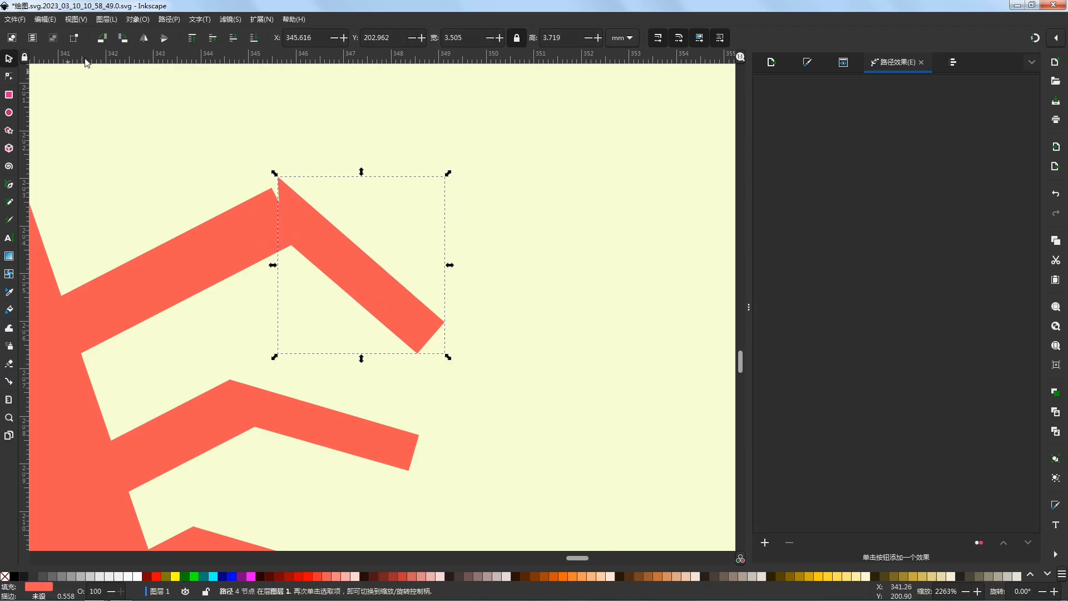
Step: Try to convert the upper-right leg's new outer segment to a path
{"action": "left_click", "coordinate": [164, 22]}
{"action": "left_click", "coordinate": [212, 35]}
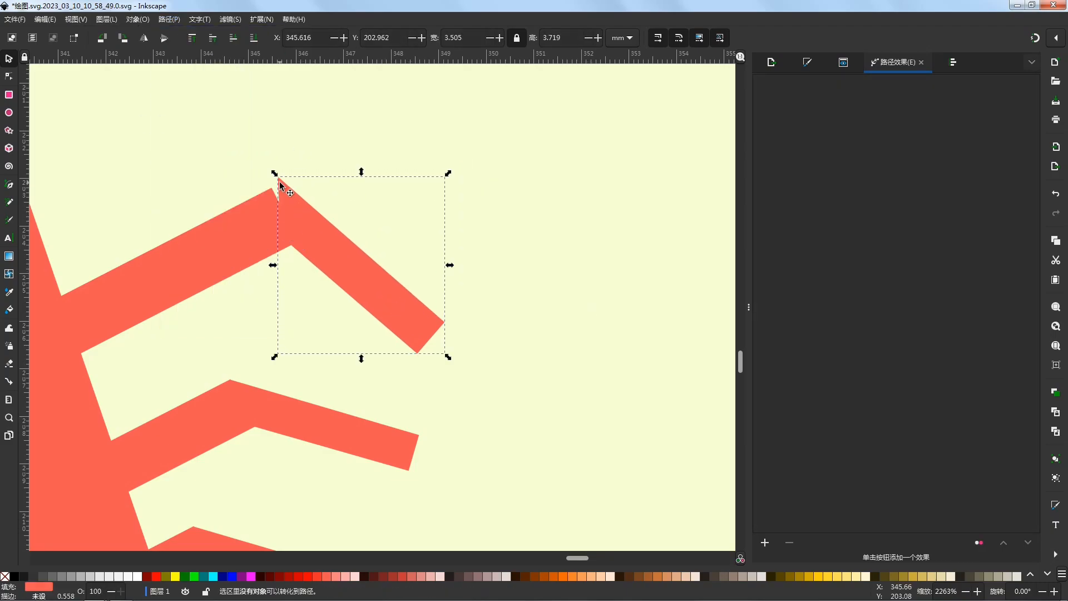
{"action": "left_click", "coordinate": [170, 19]}
{"action": "left_click", "coordinate": [189, 33]}
{"action": "left_click", "coordinate": [170, 20]}
{"action": "left_click", "coordinate": [187, 34]}
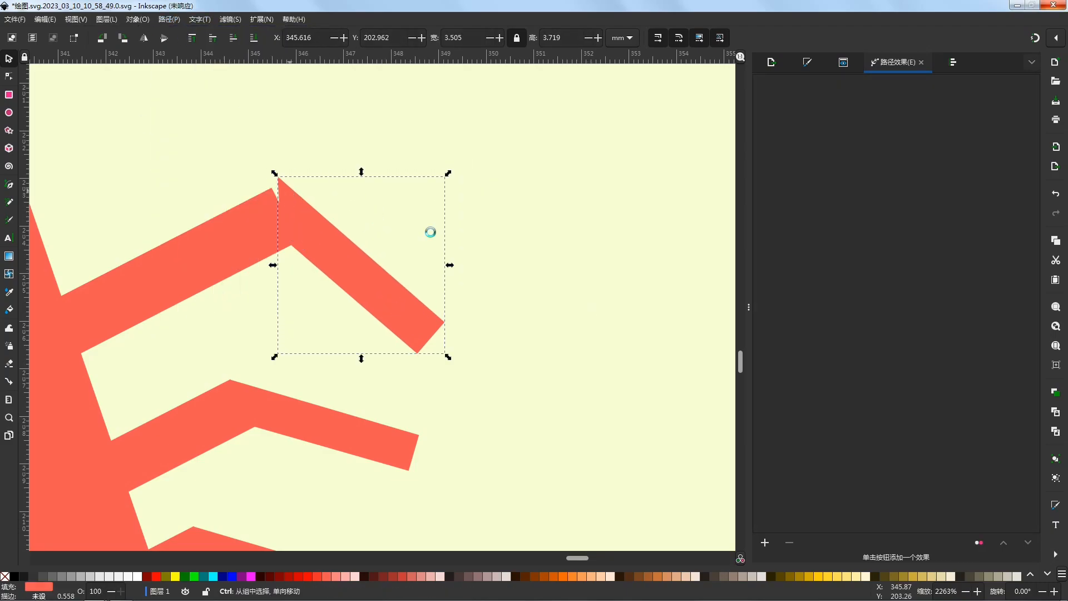
Step: Move the upper corner node of the upper-right leg's outer segment onto the inner segment's top corner
{"action": "scroll", "coordinate": [396, 211], "scroll_direction": "up", "scroll_amount": 2}
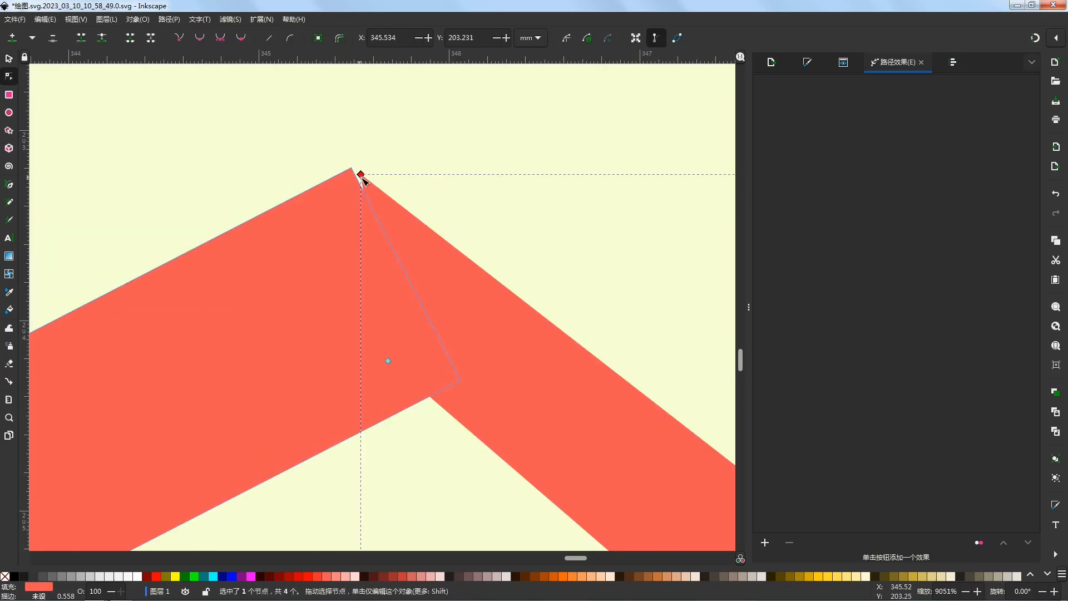
{"action": "left_click_drag", "start_coordinate": [361, 178], "coordinate": [353, 172]}
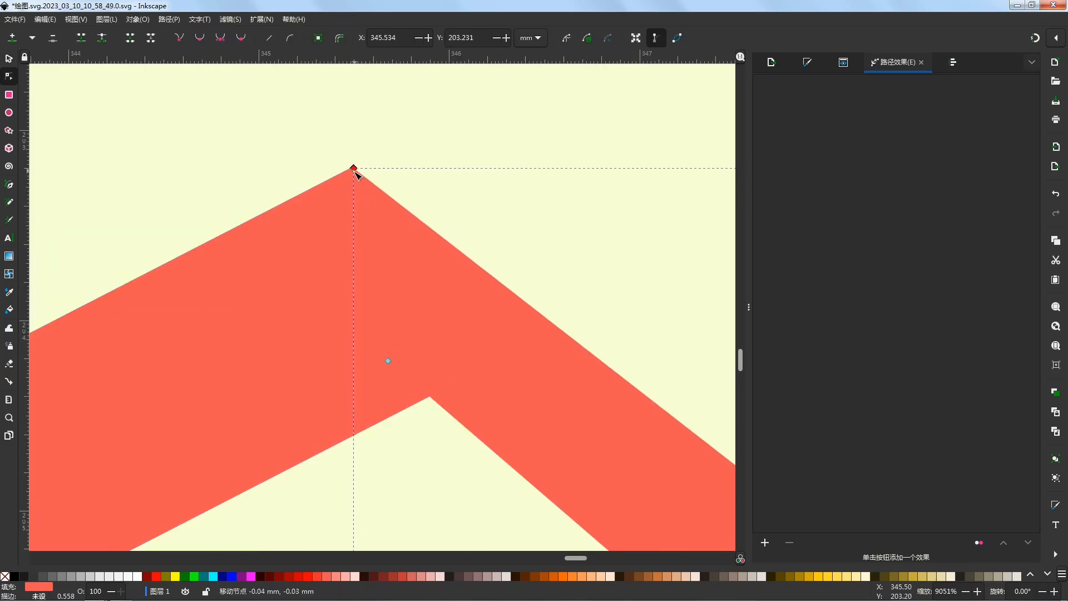
{"action": "scroll", "coordinate": [322, 211], "scroll_direction": "down", "scroll_amount": 2}
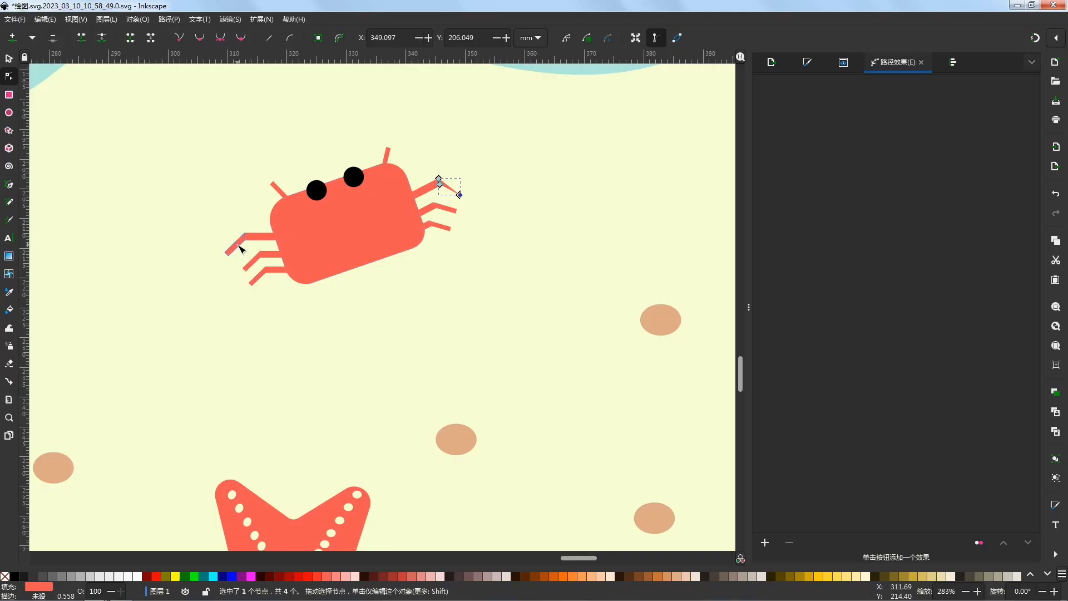
{"action": "scroll", "coordinate": [239, 254], "scroll_direction": "up", "scroll_amount": 8}
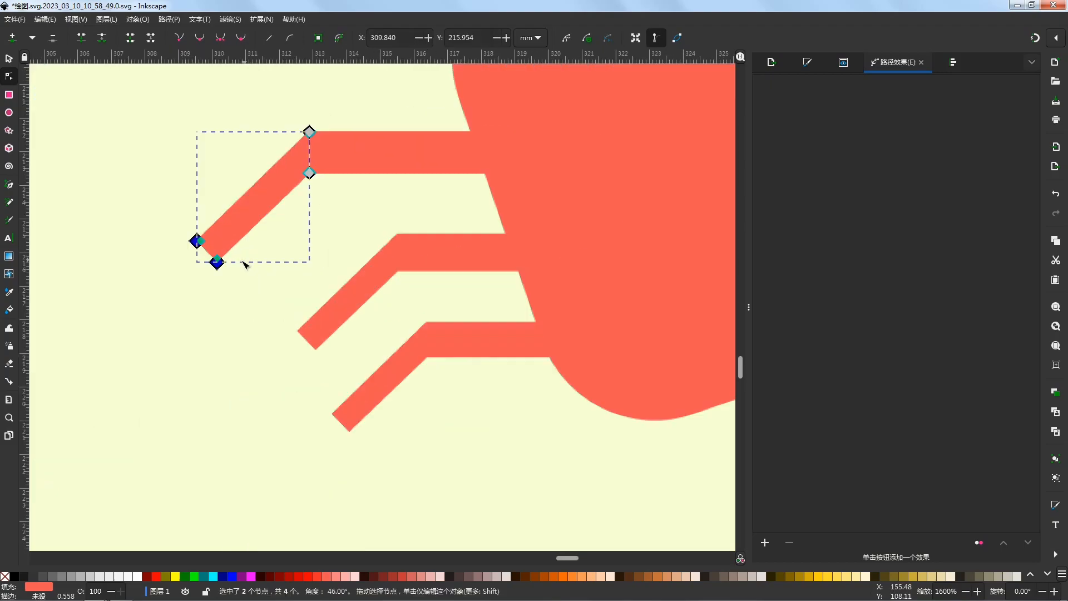
{"action": "left_click_drag", "start_coordinate": [112, 206], "coordinate": [150, 248]}
{"action": "key", "text": "Delete"}
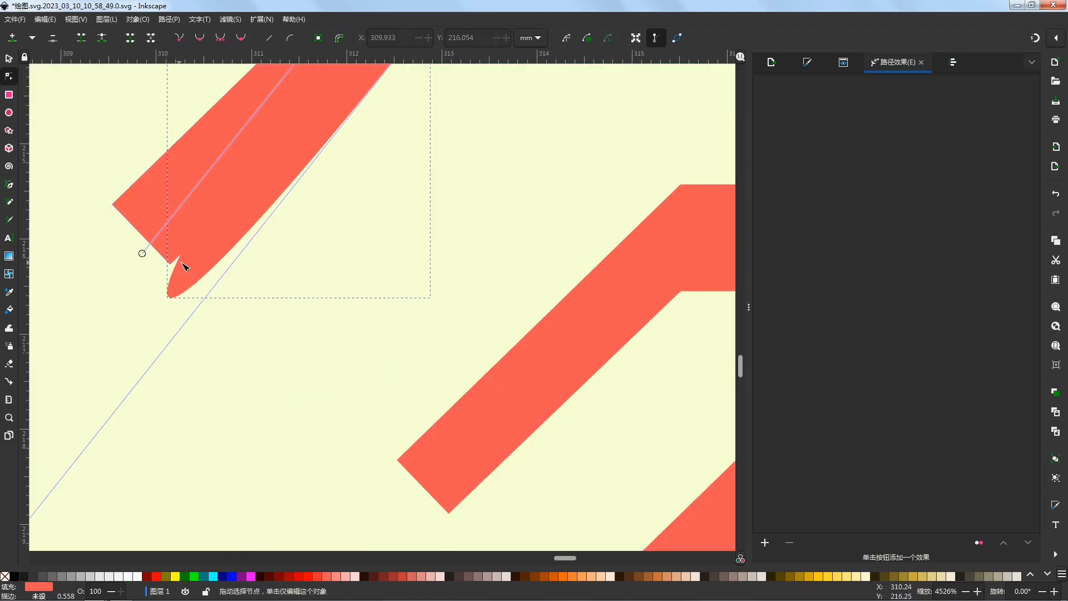
{"action": "key", "text": "s"}
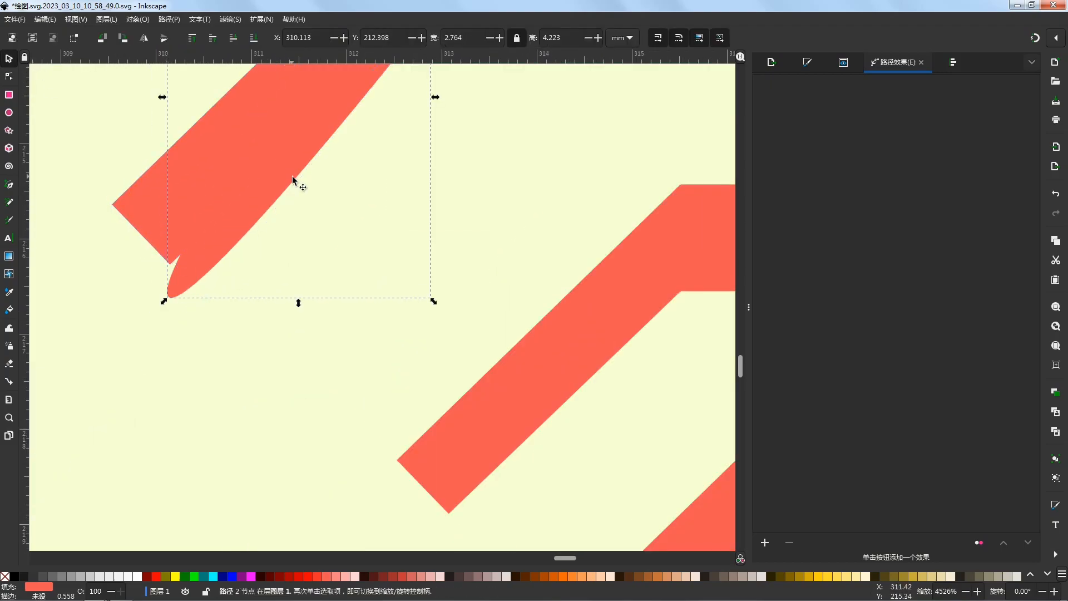
{"action": "key", "text": "ctrl+z"}
Step: Taper the upper-left leg's outer segment to a point by moving one end corner node onto the other
{"action": "left_click", "coordinate": [200, 19]}
{"action": "left_click", "coordinate": [182, 31]}
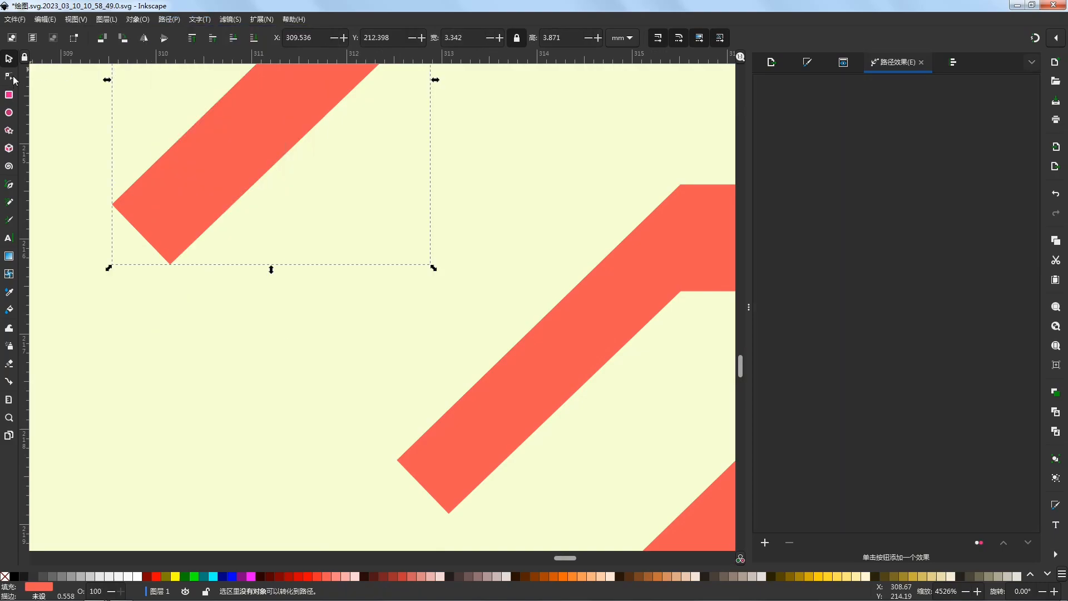
{"action": "left_click", "coordinate": [18, 78]}
{"action": "left_click_drag", "start_coordinate": [169, 266], "coordinate": [170, 265]}
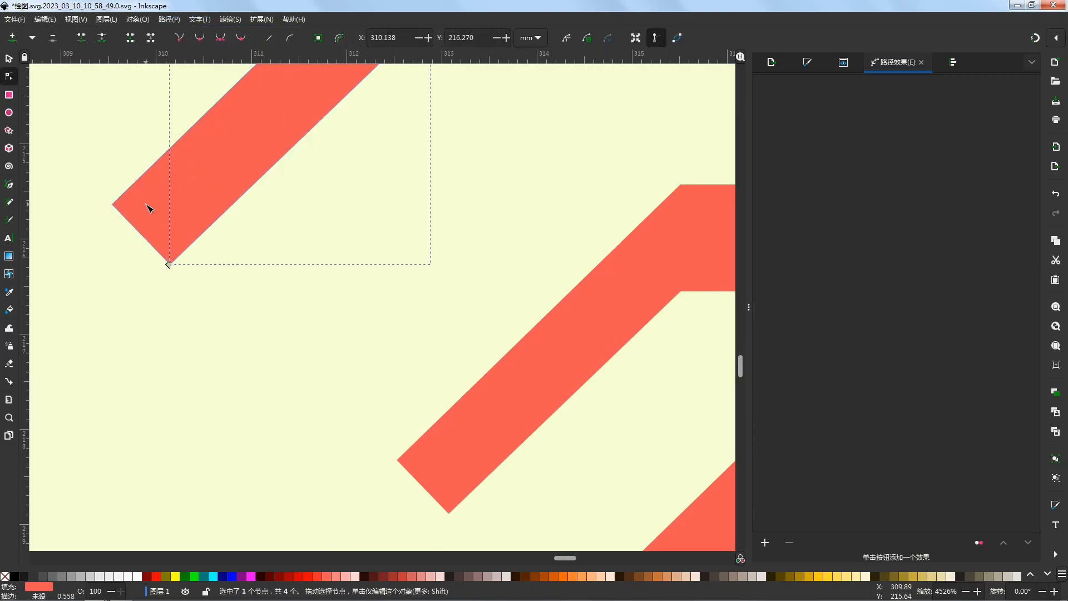
{"action": "left_click", "coordinate": [14, 59]}
{"action": "left_click", "coordinate": [131, 205]}
{"action": "left_click", "coordinate": [246, 259]}
{"action": "left_click", "coordinate": [140, 193]}
{"action": "key", "text": "Delete"}
{"action": "scroll", "coordinate": [173, 273], "scroll_direction": "down", "scroll_amount": 9}
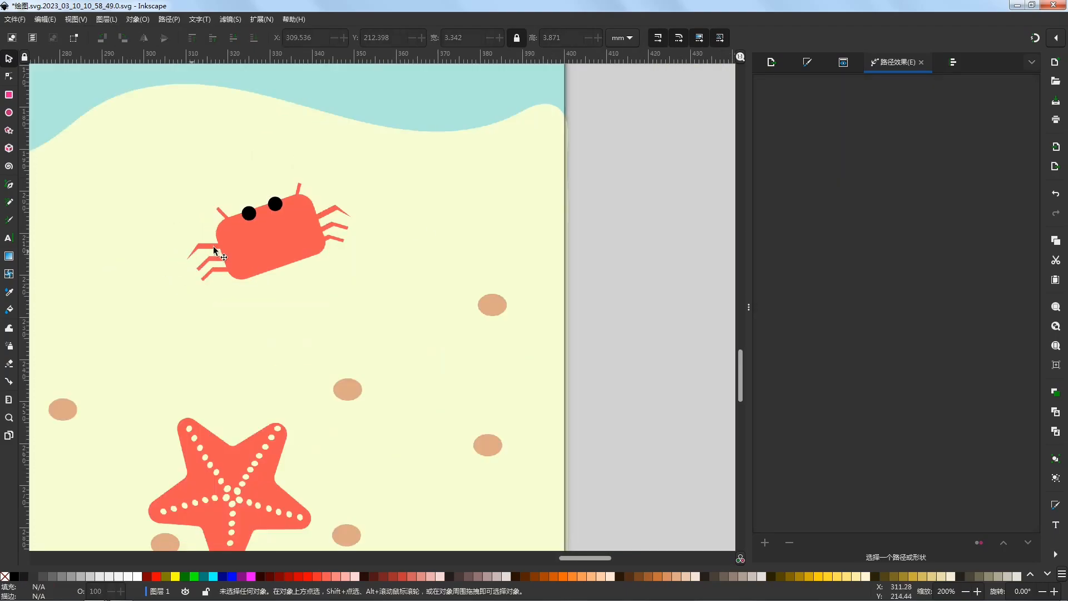
Step: Try to convert the outer segments of the crab's two lower right legs to paths
{"action": "scroll", "coordinate": [382, 245], "scroll_direction": "up", "scroll_amount": 1}
{"action": "scroll", "coordinate": [361, 197], "scroll_direction": "up", "scroll_amount": 5}
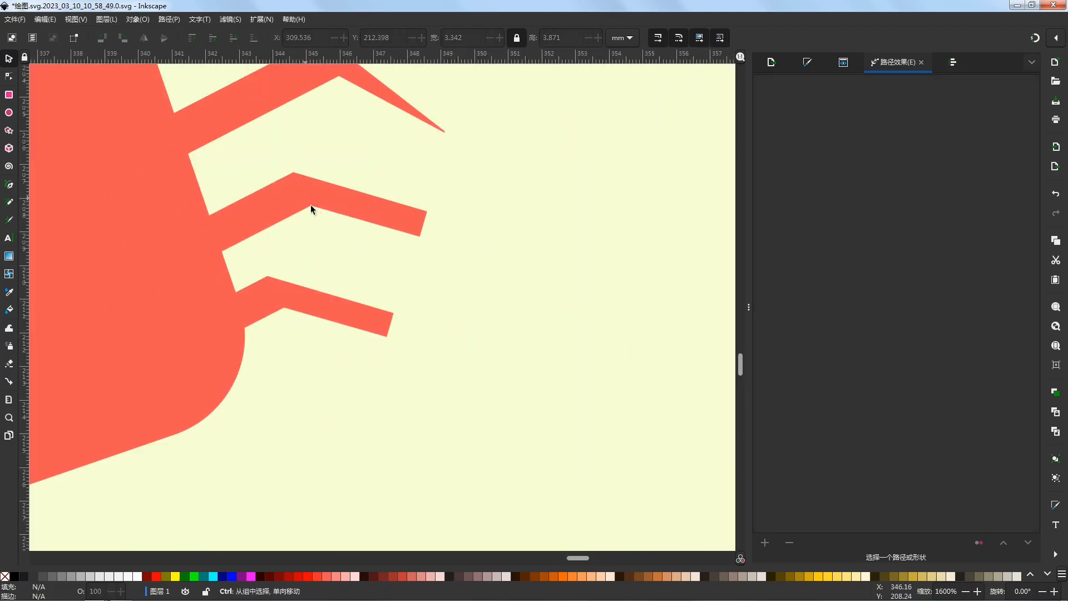
{"action": "scroll", "coordinate": [327, 197], "scroll_direction": "up", "scroll_amount": 3}
{"action": "left_click", "coordinate": [356, 217]}
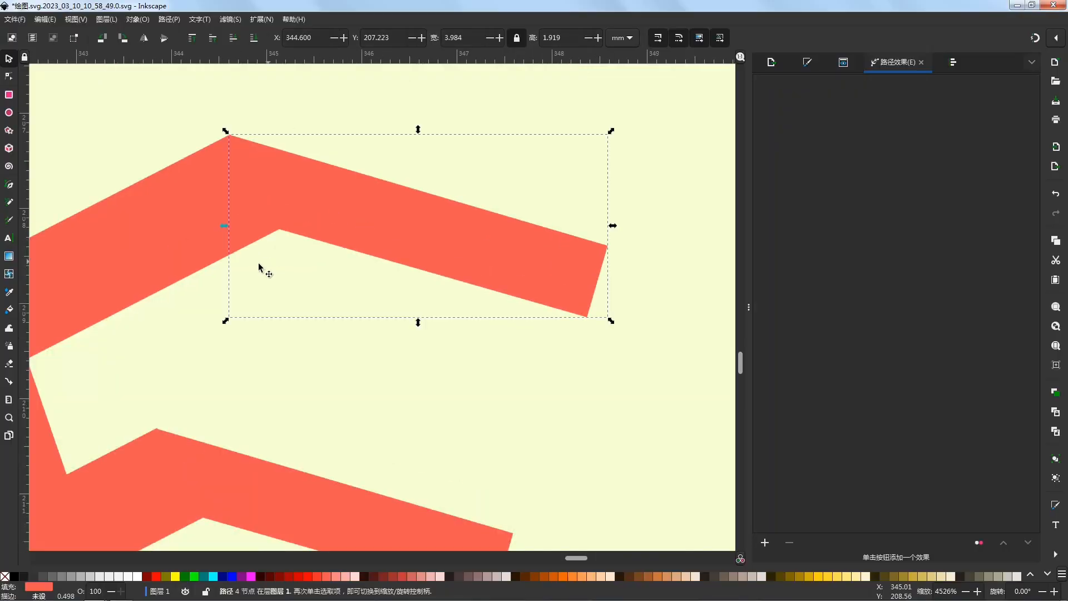
{"action": "left_click", "coordinate": [215, 503]}
{"action": "left_click_drag", "start_coordinate": [343, 403], "coordinate": [406, 221]}
{"action": "left_click_drag", "start_coordinate": [217, 422], "coordinate": [223, 394]}
{"action": "left_click", "coordinate": [173, 20]}
{"action": "left_click", "coordinate": [191, 34]}
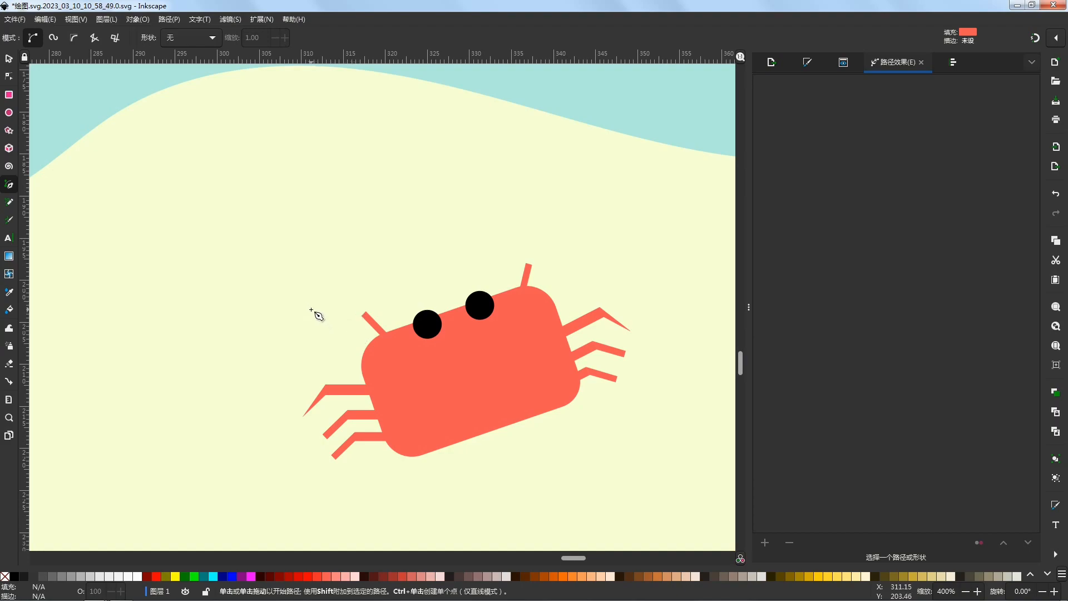
Step: Draw a closed, notched claw about 9 mm wide with a curved base at the end of the crab's left arm
{"action": "left_click", "coordinate": [311, 310]}
{"action": "left_click_drag", "start_coordinate": [363, 315], "coordinate": [371, 258]}
{"action": "left_click", "coordinate": [361, 250]}
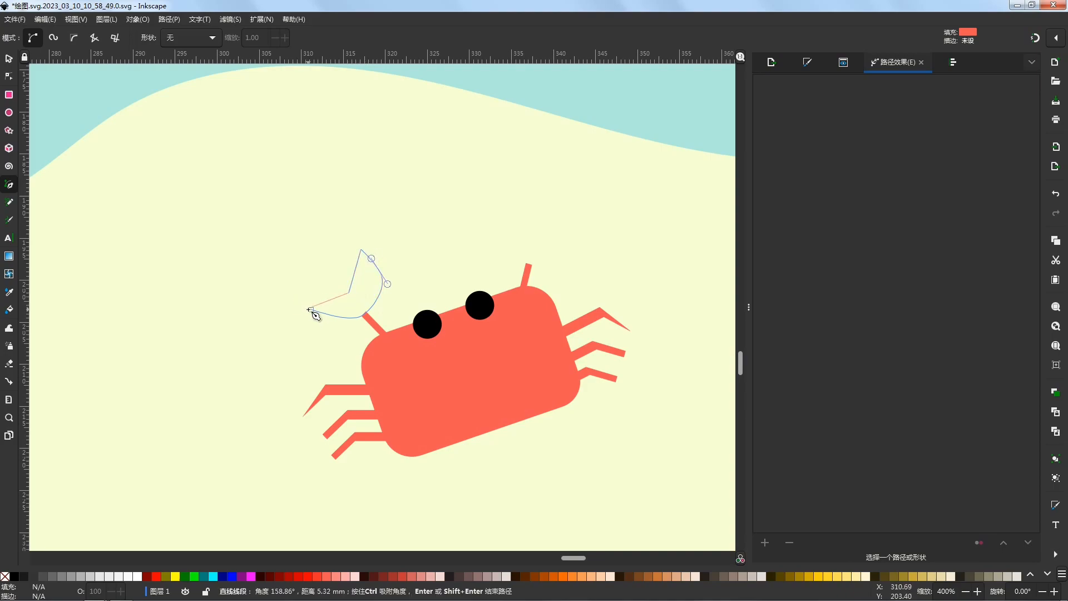
{"action": "left_click", "coordinate": [310, 310]}
{"action": "key", "text": "Escape"}
Step: Duplicate the left claw, flip the copy horizontally and fit it rotated onto the end of the crab's right arm
{"action": "key", "text": "s"}
{"action": "left_click", "coordinate": [372, 295]}
{"action": "key", "text": "ctrl+d"}
{"action": "left_click", "coordinate": [145, 38]}
{"action": "left_click_drag", "start_coordinate": [347, 309], "coordinate": [546, 265]}
{"action": "left_click", "coordinate": [580, 229]}
{"action": "left_click_drag", "start_coordinate": [584, 200], "coordinate": [573, 187]}
Step: Shift the left claw down onto its arm and rotate the right claw slightly counterclockwise
{"action": "left_click", "coordinate": [375, 268]}
{"action": "left_click_drag", "start_coordinate": [367, 302], "coordinate": [363, 308]}
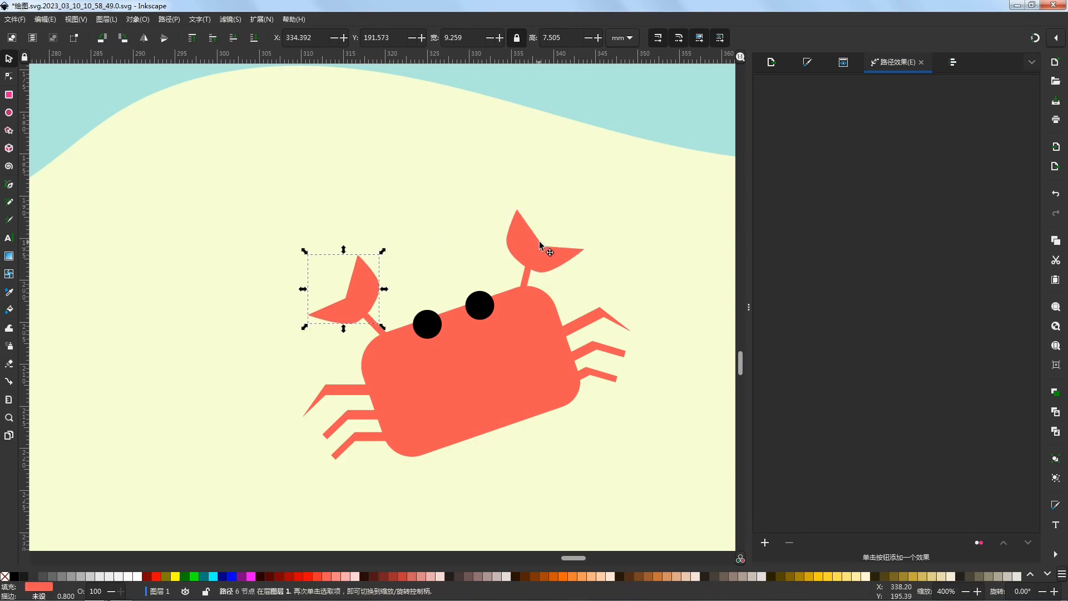
{"action": "left_click_drag", "start_coordinate": [538, 246], "coordinate": [538, 245]}
{"action": "scroll", "coordinate": [461, 255], "scroll_direction": "down", "scroll_amount": 3}
{"action": "scroll", "coordinate": [411, 232], "scroll_direction": "up", "scroll_amount": 2}
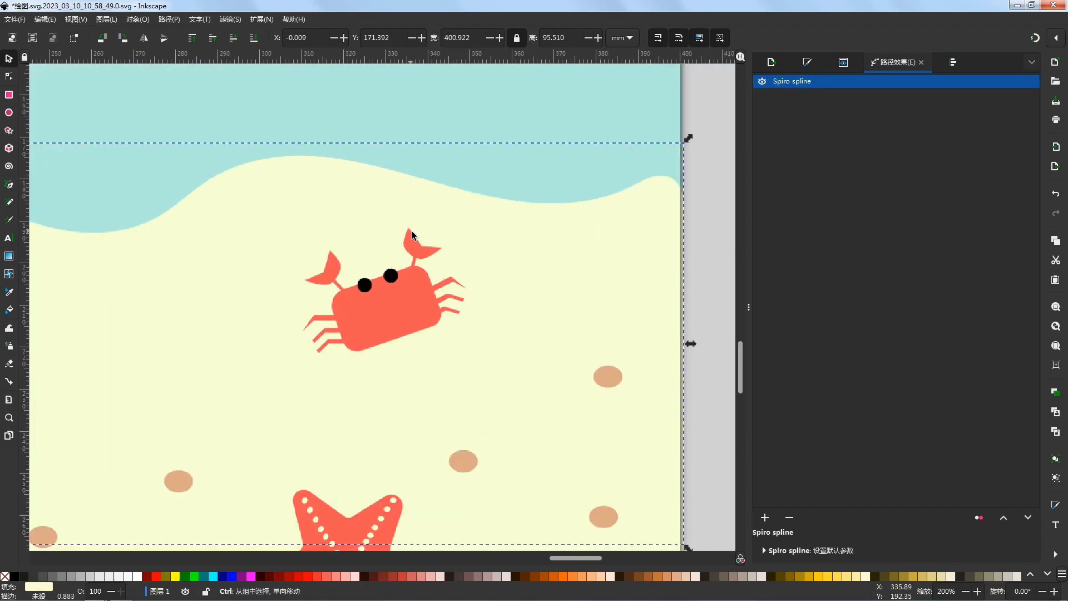
{"action": "left_click_drag", "start_coordinate": [460, 226], "coordinate": [450, 220]}
{"action": "left_click", "coordinate": [524, 188]}
{"action": "left_click", "coordinate": [304, 286]}
{"action": "left_click", "coordinate": [304, 286]}
{"action": "left_click", "coordinate": [366, 233]}
Step: Rotate the left claw slightly so that it lines up with its arm
{"action": "scroll", "coordinate": [384, 250], "scroll_direction": "down", "scroll_amount": 2}
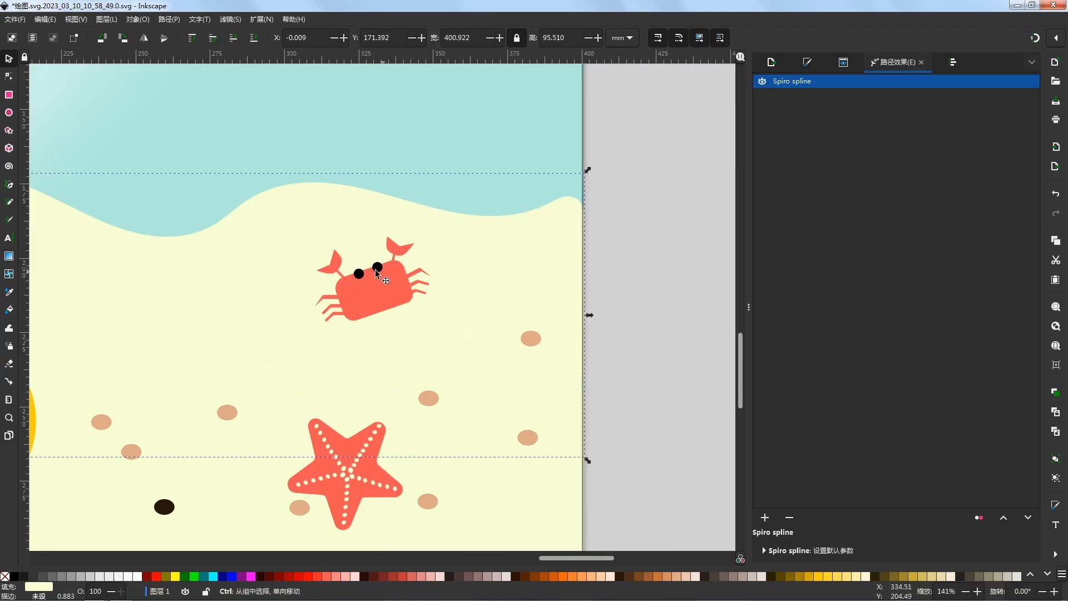
{"action": "scroll", "coordinate": [328, 275], "scroll_direction": "up", "scroll_amount": 3}
{"action": "left_click", "coordinate": [361, 257]}
{"action": "left_click", "coordinate": [362, 257]}
{"action": "left_click_drag", "start_coordinate": [388, 205], "coordinate": [390, 207]}
{"action": "double_click", "coordinate": [370, 237]}
{"action": "left_click", "coordinate": [9, 59]}
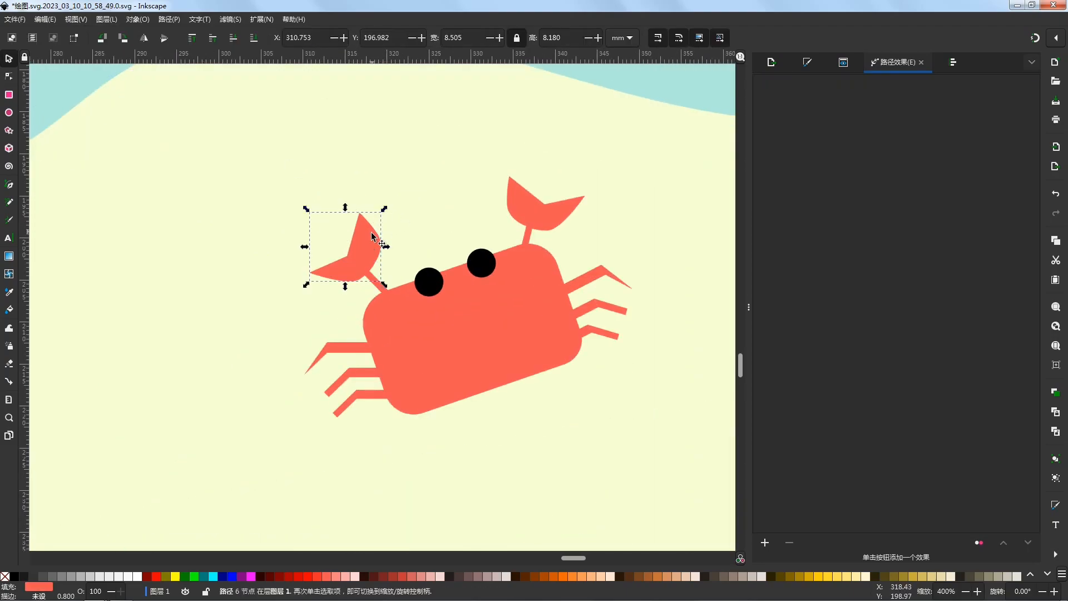
{"action": "left_click", "coordinate": [433, 158]}
Step: Examine the crab up close and within the whole beach composition
{"action": "scroll", "coordinate": [334, 281], "scroll_direction": "down", "scroll_amount": 6}
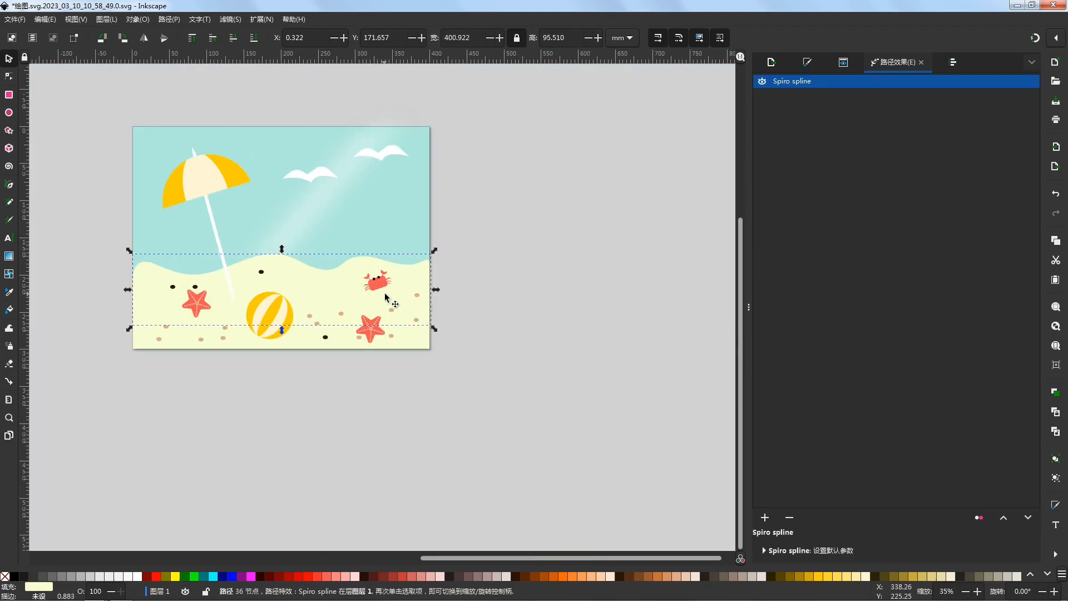
{"action": "scroll", "coordinate": [376, 271], "scroll_direction": "up", "scroll_amount": 2}
{"action": "scroll", "coordinate": [375, 269], "scroll_direction": "up", "scroll_amount": 5}
{"action": "left_click_drag", "start_coordinate": [348, 234], "coordinate": [363, 258]}
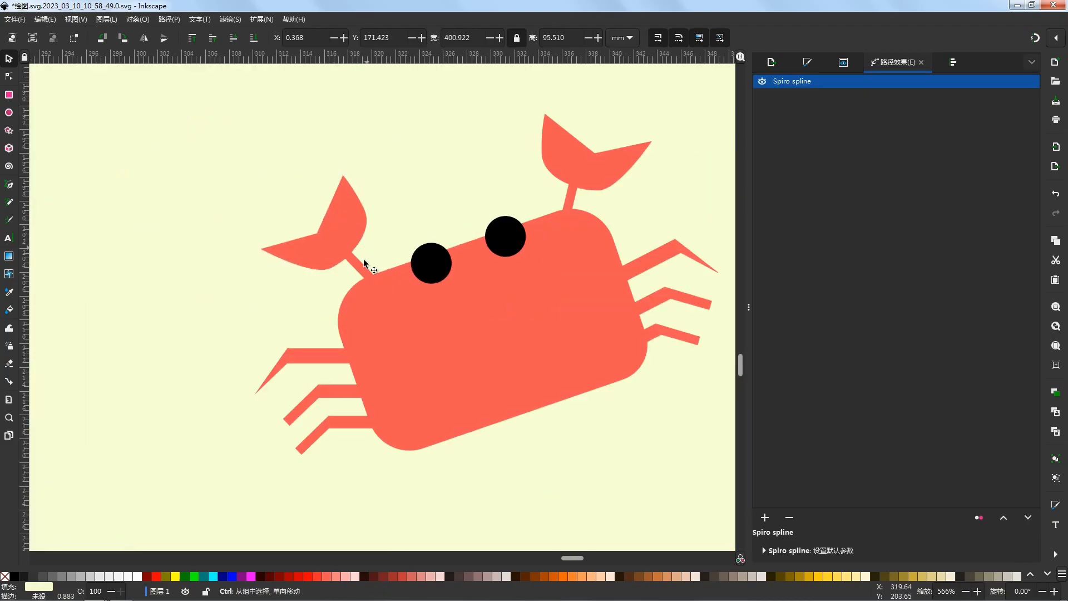
{"action": "scroll", "coordinate": [363, 280], "scroll_direction": "down", "scroll_amount": 5}
{"action": "left_click", "coordinate": [606, 290]}
{"action": "scroll", "coordinate": [590, 281], "scroll_direction": "down", "scroll_amount": 3}
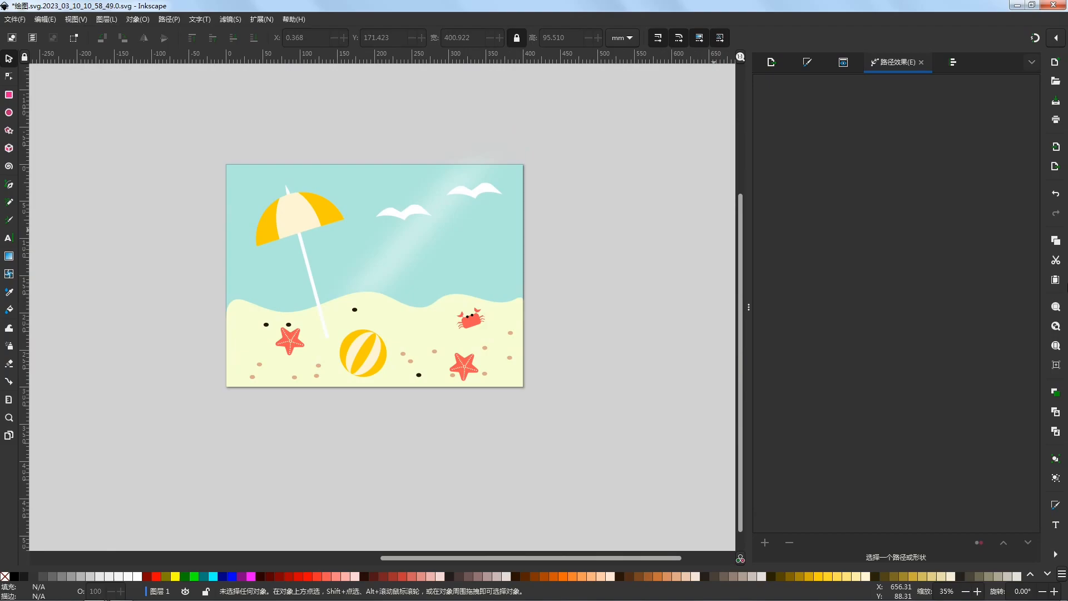
{"action": "scroll", "coordinate": [560, 296], "scroll_direction": "up", "scroll_amount": 3}
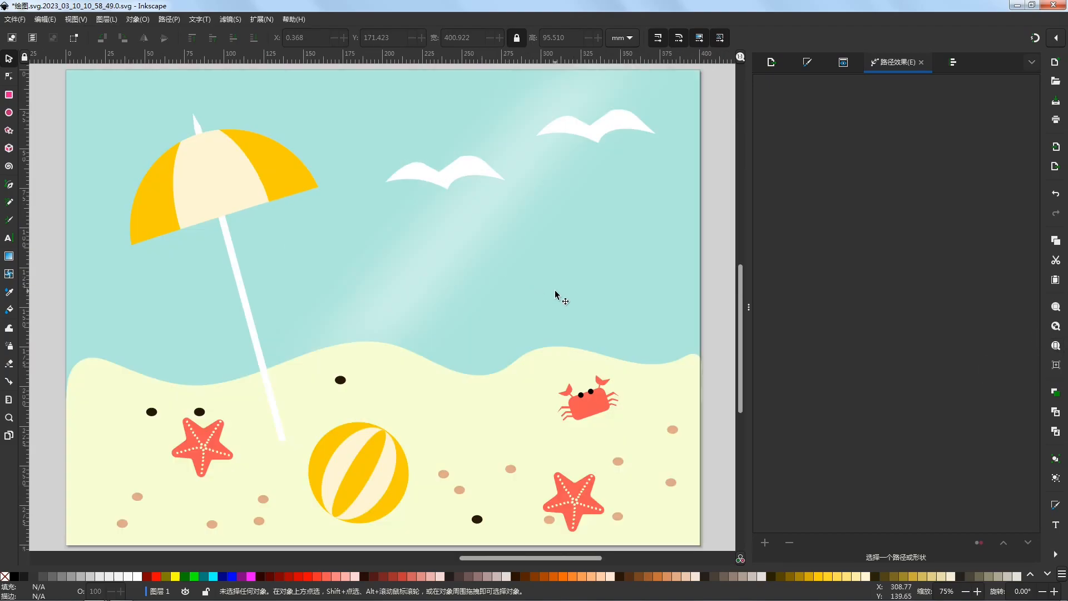
Step: Draw a yellow rectangle at the base of the umbrella's left yellow panel and tilt it to the canopy's slope
{"action": "left_click", "coordinate": [564, 254]}
{"action": "left_click", "coordinate": [9, 96]}
{"action": "left_click_drag", "start_coordinate": [157, 313], "coordinate": [234, 280]}
{"action": "left_click", "coordinate": [9, 62]}
{"action": "left_click", "coordinate": [213, 307]}
Step: Move the yellow strip lower, fine-tune its tilt and narrow it to match the left panel's width
{"action": "scroll", "coordinate": [192, 309], "scroll_direction": "up", "scroll_amount": 4}
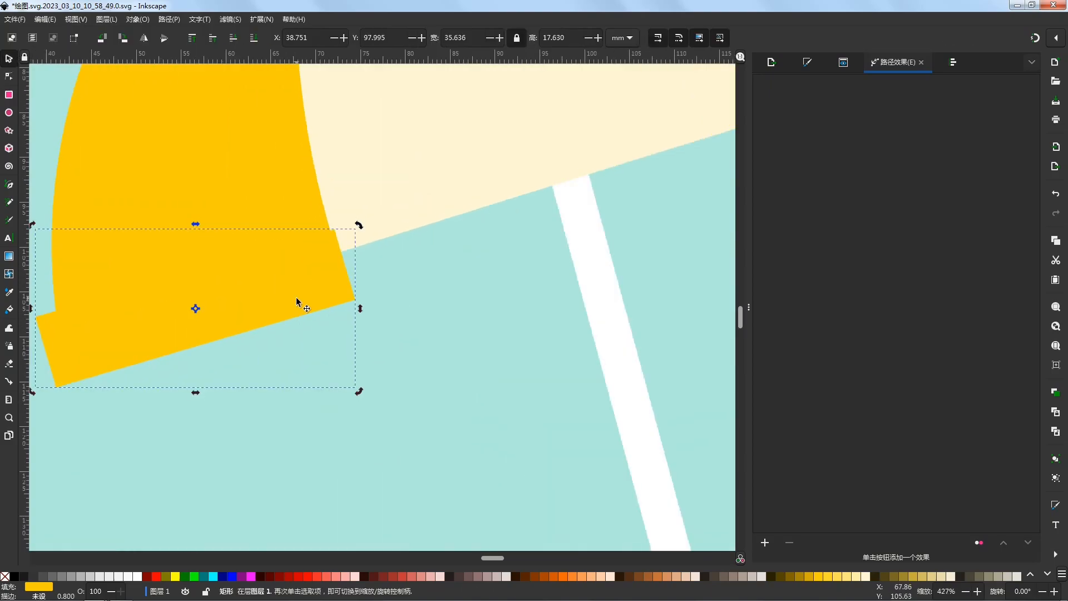
{"action": "left_click_drag", "start_coordinate": [297, 299], "coordinate": [303, 324]}
{"action": "left_click_drag", "start_coordinate": [368, 254], "coordinate": [365, 248]}
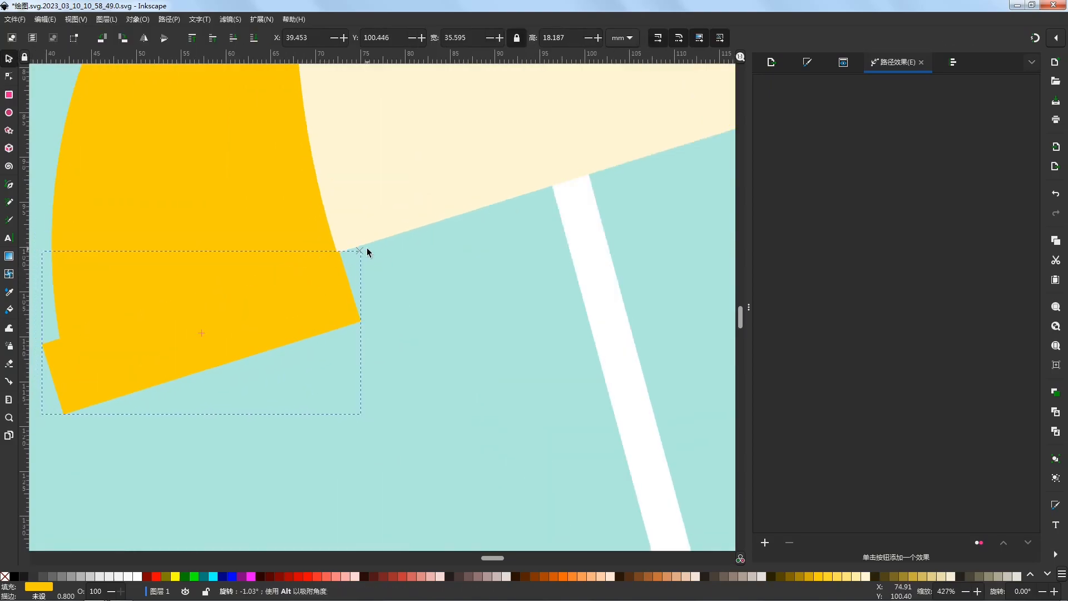
{"action": "left_click", "coordinate": [81, 375]}
{"action": "left_click_drag", "start_coordinate": [38, 418], "coordinate": [58, 408]}
{"action": "scroll", "coordinate": [48, 358], "scroll_direction": "up", "scroll_amount": 3, "text": "ctrl"}
{"action": "left_click_drag", "start_coordinate": [209, 332], "coordinate": [278, 275]}
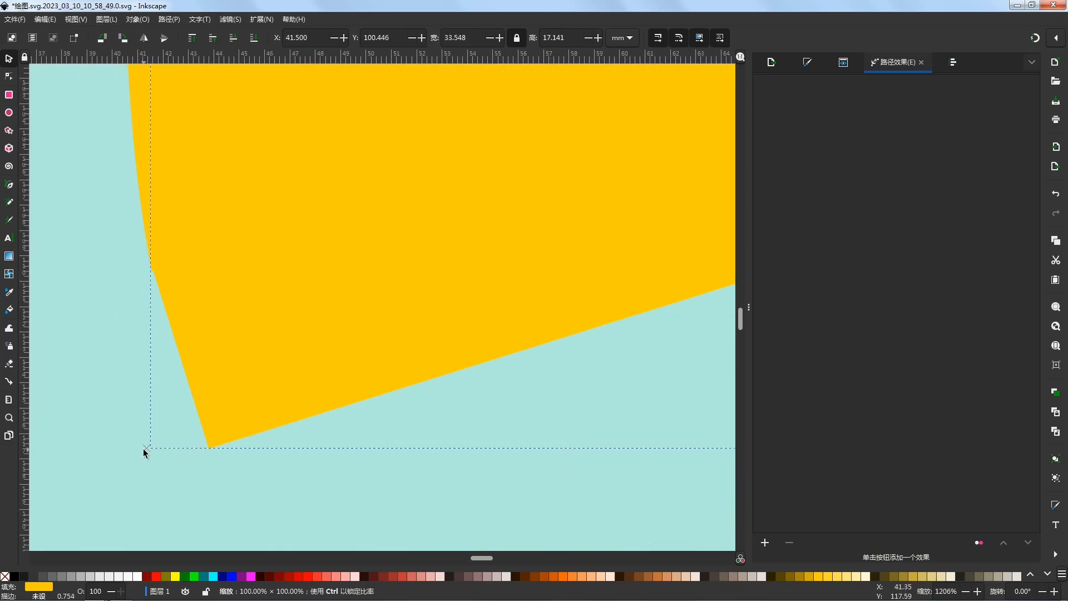
{"action": "mouse_move", "coordinate": [146, 451]}
{"action": "left_mouse_down"}
{"action": "mouse_move", "coordinate": [124, 451]}
{"action": "mouse_move", "coordinate": [145, 451]}
{"action": "left_mouse_up"}
Step: Nudge and resize the yellow strip to close the seam with the left panel and align its corners
{"action": "left_click", "coordinate": [105, 397]}
{"action": "left_click", "coordinate": [119, 413]}
{"action": "left_click", "coordinate": [210, 382]}
{"action": "left_click", "coordinate": [141, 451]}
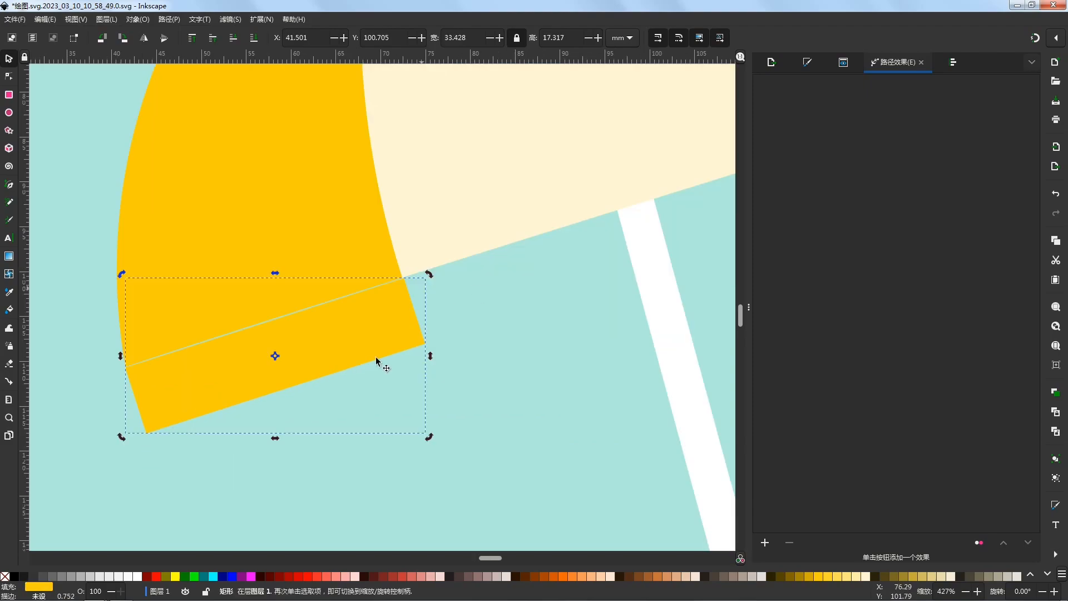
{"action": "left_click", "coordinate": [362, 340]}
{"action": "left_click_drag", "start_coordinate": [348, 335], "coordinate": [317, 321]}
{"action": "scroll", "coordinate": [388, 311], "scroll_direction": "up", "scroll_amount": 1}
{"action": "scroll", "coordinate": [440, 261], "scroll_direction": "up", "scroll_amount": 4}
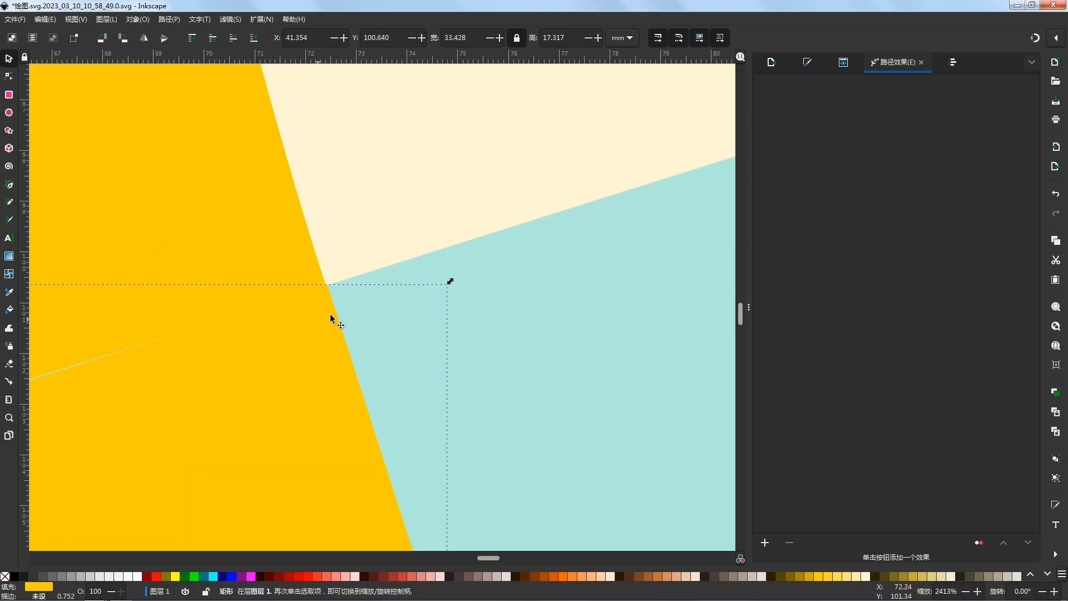
{"action": "left_click", "coordinate": [489, 260]}
Step: Place a copy of the yellow strip under the umbrella's cream middle panel and straighten it to horizontal
{"action": "scroll", "coordinate": [202, 311], "scroll_direction": "down", "scroll_amount": 8}
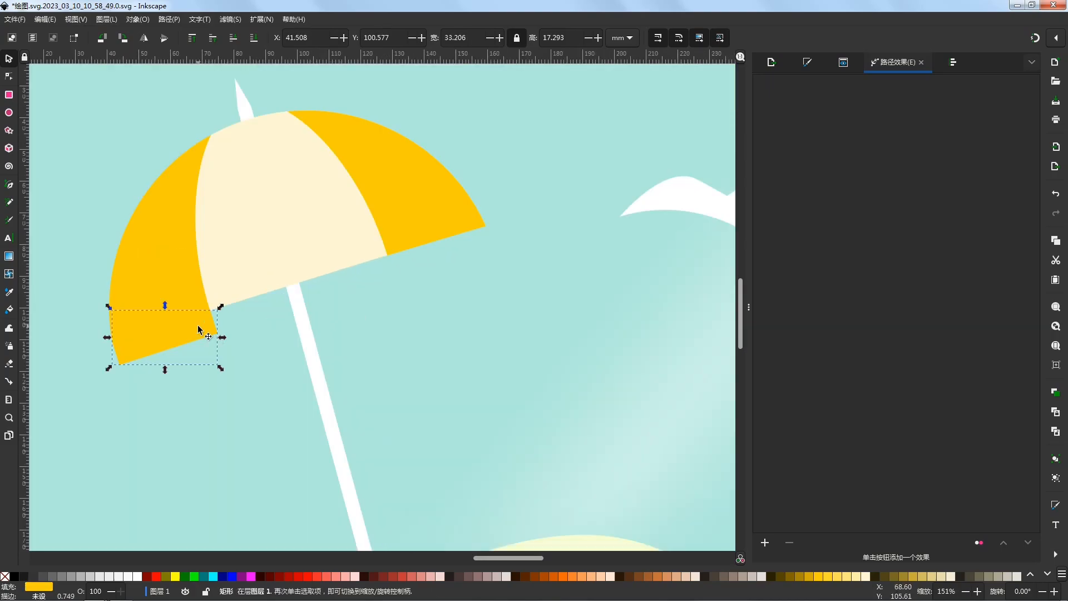
{"action": "left_click_drag", "start_coordinate": [199, 329], "coordinate": [306, 294]}
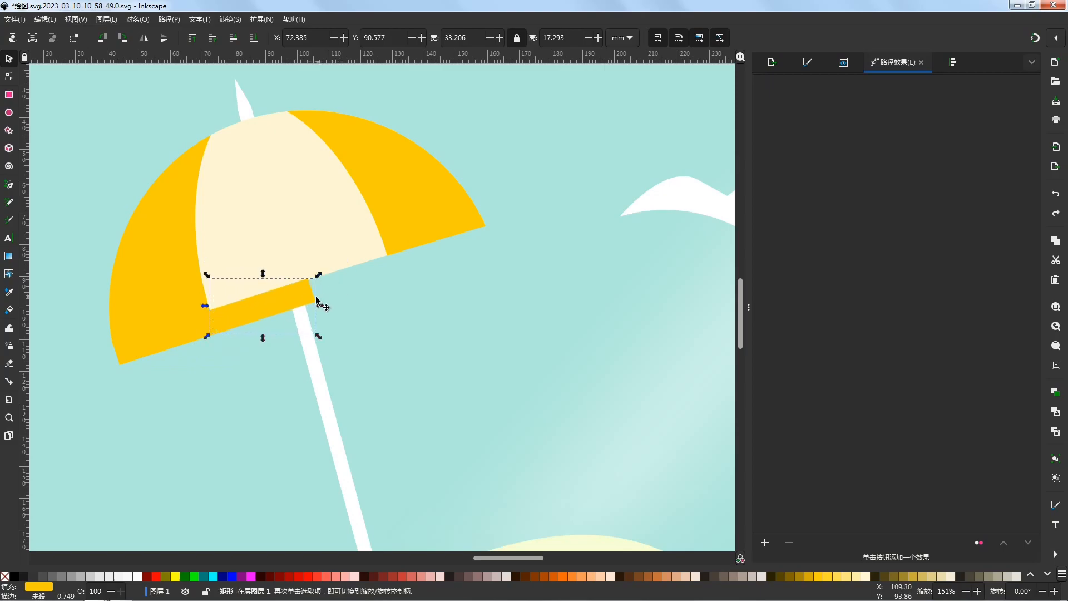
{"action": "left_click_drag", "start_coordinate": [321, 279], "coordinate": [329, 292]}
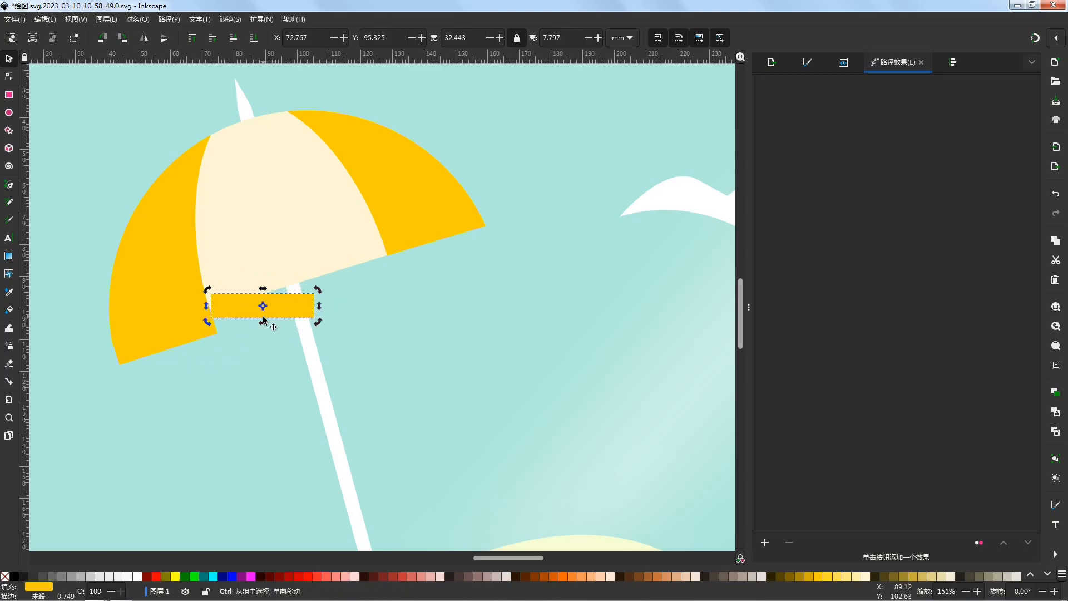
{"action": "scroll", "coordinate": [281, 309], "scroll_direction": "up", "scroll_amount": 4}
{"action": "left_click", "coordinate": [466, 280]}
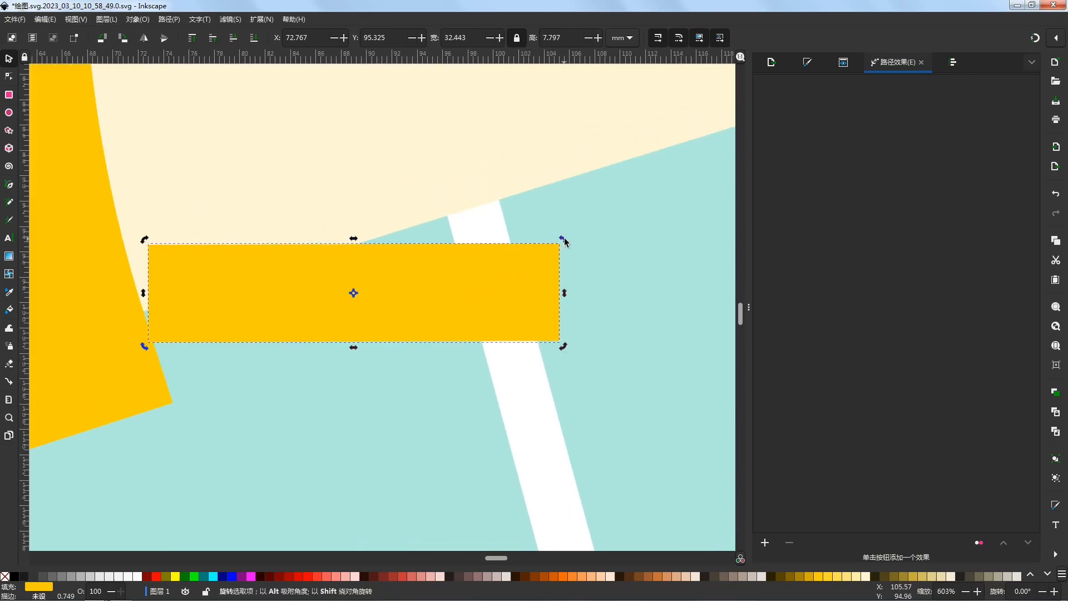
{"action": "left_click_drag", "start_coordinate": [565, 239], "coordinate": [566, 239]}
Step: Widen the copied strip to span the cream middle panel and tilt it along the canopy's lower edge
{"action": "left_click", "coordinate": [532, 296]}
{"action": "left_click_drag", "start_coordinate": [566, 293], "coordinate": [741, 293]}
{"action": "scroll", "coordinate": [300, 303], "scroll_direction": "down", "scroll_amount": 4}
{"action": "left_click_drag", "start_coordinate": [415, 306], "coordinate": [408, 268]}
{"action": "left_click", "coordinate": [431, 311]}
{"action": "key", "text": "ctrl+z"}
{"action": "left_click", "coordinate": [430, 307]}
{"action": "scroll", "coordinate": [409, 269], "scroll_direction": "up", "scroll_amount": 2, "text": "ctrl"}
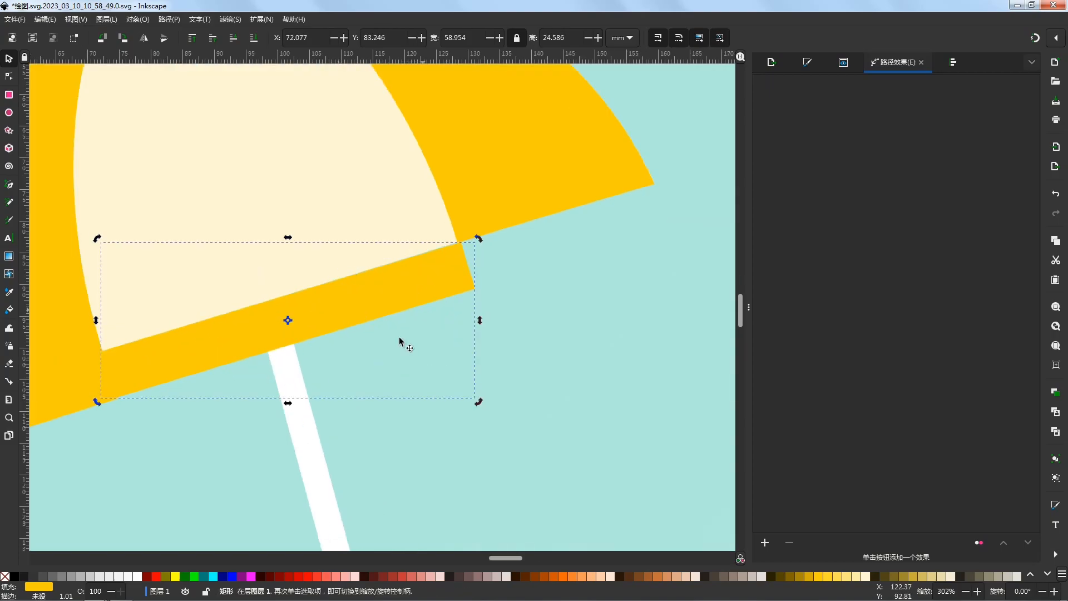
Step: Fill the middle strip with the cream colour fff6d5 sampled from the umbrella's middle panel
{"action": "left_click", "coordinate": [776, 68]}
{"action": "left_click", "coordinate": [835, 64]}
{"action": "left_click", "coordinate": [790, 487]}
{"action": "left_click", "coordinate": [400, 229]}
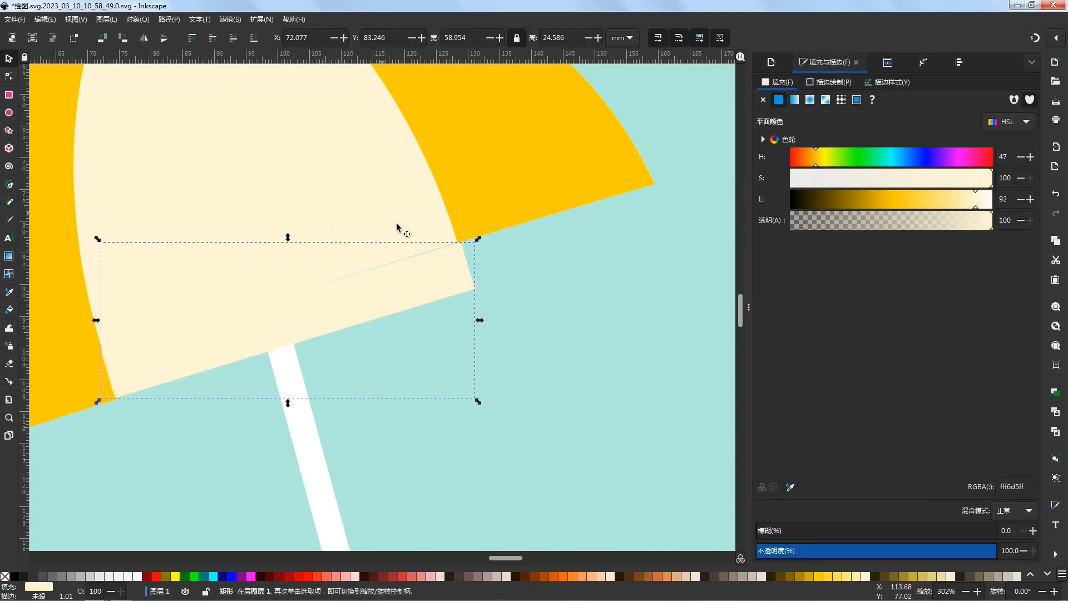
Step: Adjust the cream strip's position and tilt to close the gap along the middle panel's lower edge
{"action": "scroll", "coordinate": [348, 317], "scroll_direction": "left", "scroll_amount": 2}
{"action": "scroll", "coordinate": [466, 266], "scroll_direction": "up", "scroll_amount": 2, "text": "ctrl"}
{"action": "scroll", "coordinate": [467, 267], "scroll_direction": "down", "scroll_amount": 1, "text": "ctrl"}
{"action": "left_click", "coordinate": [542, 253]}
{"action": "left_click_drag", "start_coordinate": [604, 203], "coordinate": [602, 201]}
{"action": "mouse_move", "coordinate": [142, 368]}
{"action": "left_mouse_down"}
{"action": "mouse_move", "coordinate": [201, 366]}
{"action": "mouse_move", "coordinate": [144, 376]}
{"action": "left_mouse_up"}
{"action": "left_click", "coordinate": [186, 259]}
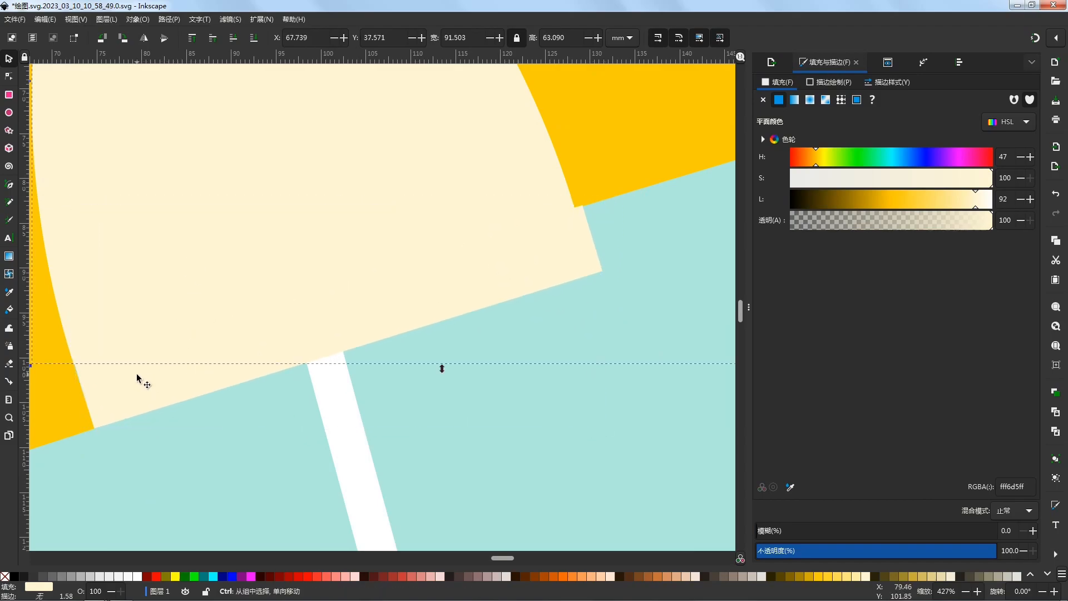
Step: Nudge the cream strip and examine both ends of its joint with the middle panel for seams
{"action": "scroll", "coordinate": [137, 373], "scroll_direction": "up", "scroll_amount": 2, "text": "ctrl"}
{"action": "scroll", "coordinate": [306, 365], "scroll_direction": "down", "scroll_amount": 2, "text": "ctrl"}
{"action": "left_click_drag", "start_coordinate": [231, 384], "coordinate": [230, 385]}
{"action": "left_click", "coordinate": [110, 450]}
{"action": "scroll", "coordinate": [198, 409], "scroll_direction": "down", "scroll_amount": 2, "text": "ctrl"}
{"action": "left_click", "coordinate": [425, 315]}
{"action": "scroll", "coordinate": [426, 315], "scroll_direction": "up", "scroll_amount": 2, "text": "ctrl"}
{"action": "left_click", "coordinate": [436, 308]}
{"action": "left_click_drag", "start_coordinate": [459, 290], "coordinate": [459, 289]}
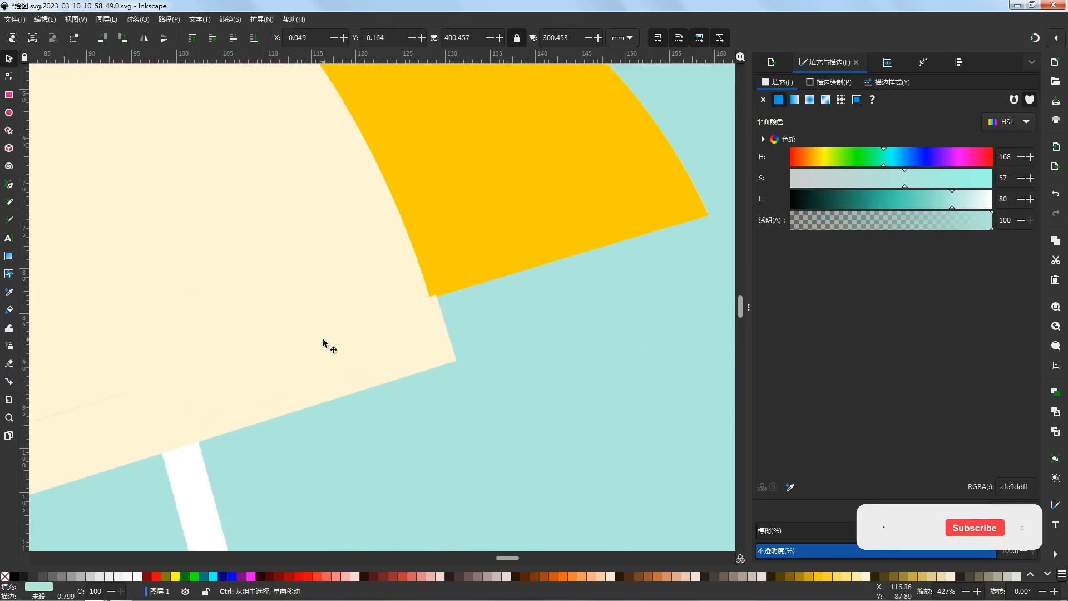
Step: Rotate the cream strip slightly to remove the remaining seam with the middle panel
{"action": "scroll", "coordinate": [305, 355], "scroll_direction": "down", "scroll_amount": 2, "text": "ctrl"}
{"action": "left_click", "coordinate": [305, 355]}
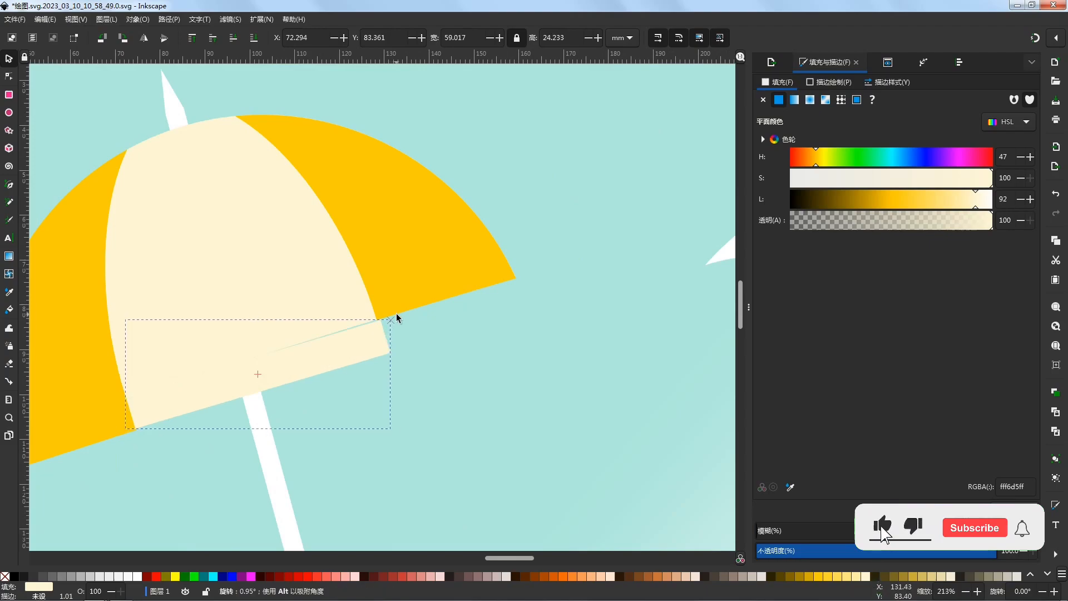
{"action": "left_click", "coordinate": [448, 334]}
{"action": "left_click", "coordinate": [385, 329]}
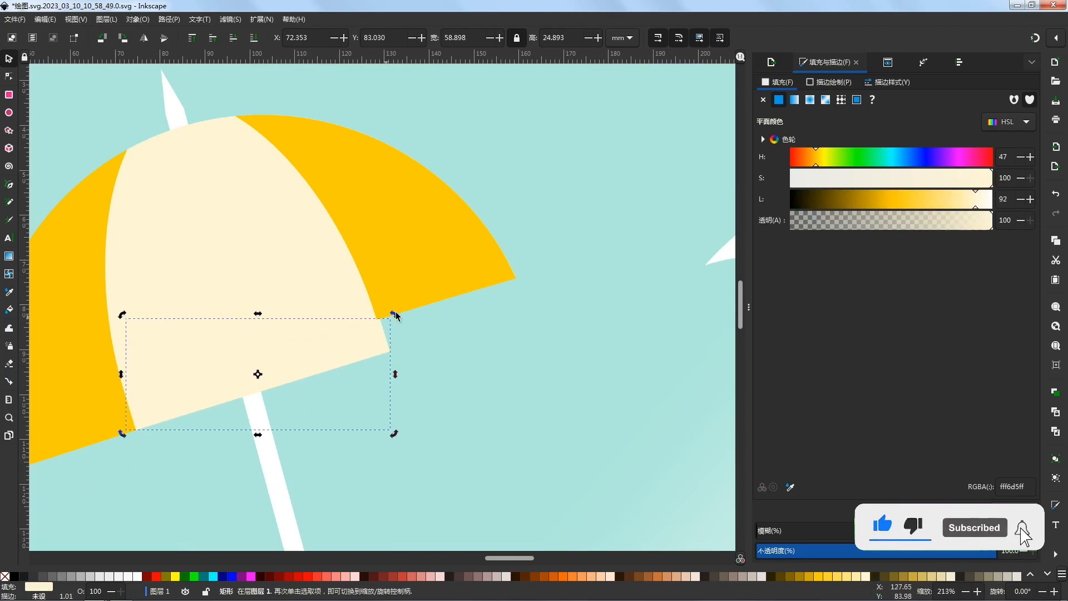
{"action": "left_click", "coordinate": [393, 320]}
{"action": "scroll", "coordinate": [405, 255], "scroll_direction": "down", "scroll_amount": 2, "text": "ctrl"}
{"action": "left_click", "coordinate": [512, 301]}
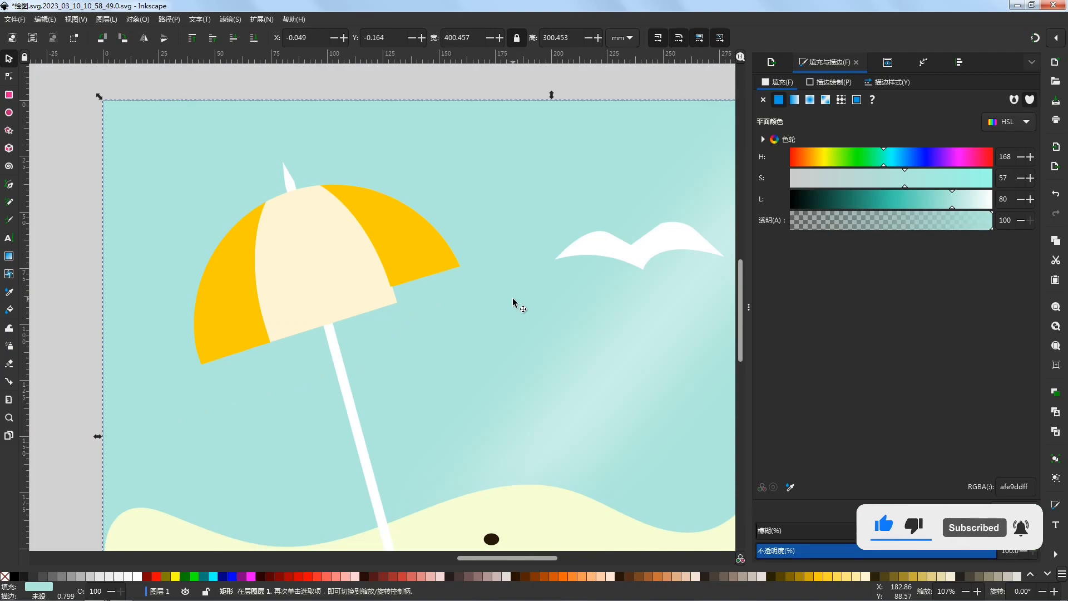
Step: Duplicate the left yellow edge strip and place the copy beneath the umbrella's right yellow panel, meeting its outer corner
{"action": "left_click", "coordinate": [278, 334]}
{"action": "left_click", "coordinate": [243, 349]}
{"action": "left_click_drag", "start_coordinate": [243, 349], "coordinate": [430, 294]}
{"action": "scroll", "coordinate": [428, 298], "scroll_direction": "up", "scroll_amount": 4, "text": "ctrl"}
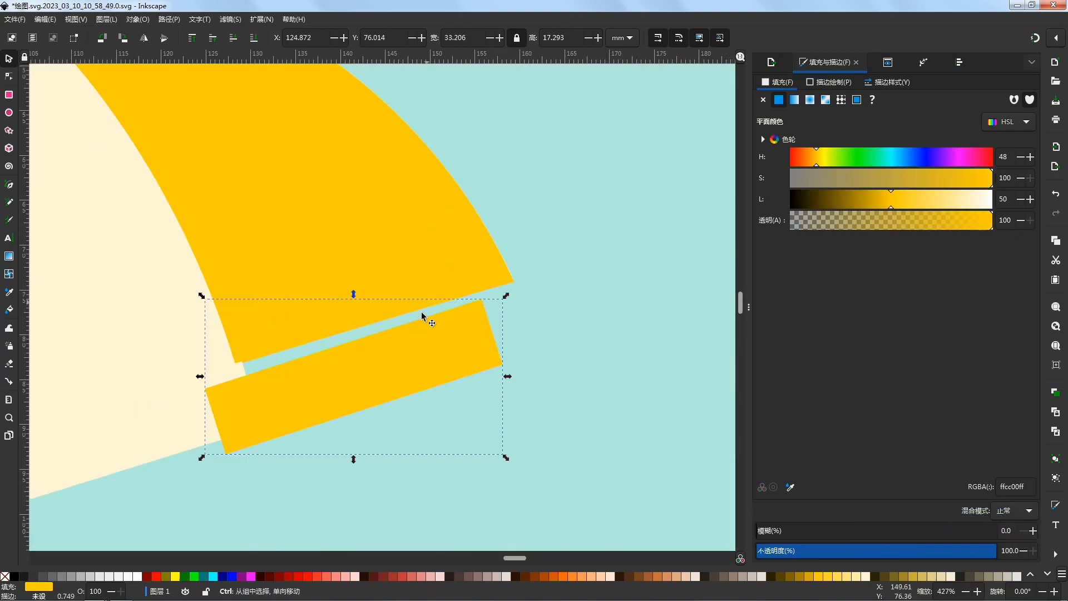
{"action": "scroll", "coordinate": [426, 312], "scroll_direction": "up", "scroll_amount": 2, "text": "ctrl"}
{"action": "left_click_drag", "start_coordinate": [479, 332], "coordinate": [508, 315]}
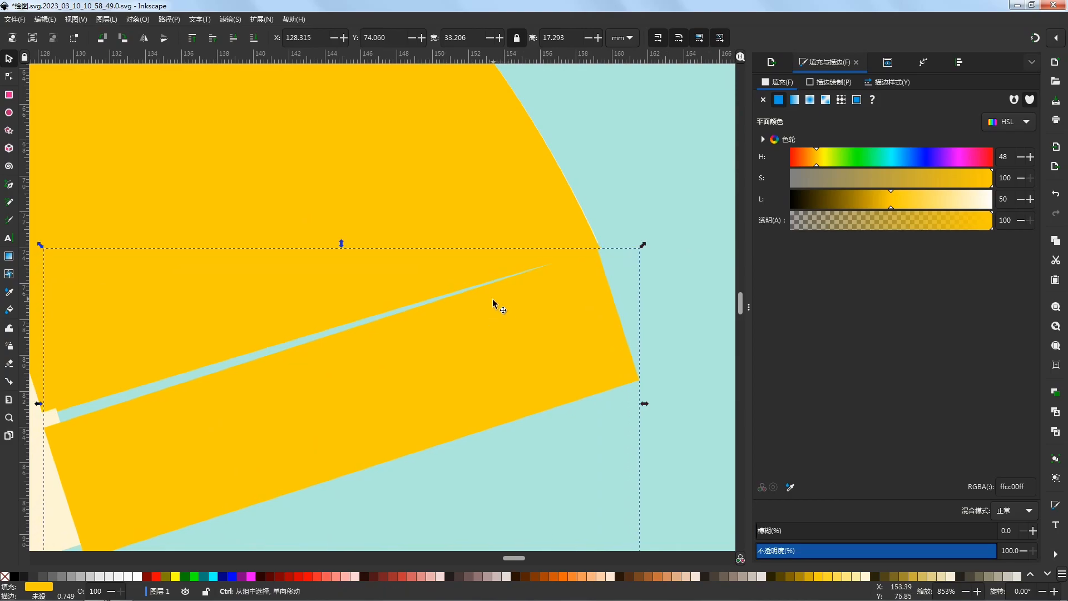
Step: Rotate the right yellow strip slightly and move it to close the gap along the right panel's lower edge
{"action": "scroll", "coordinate": [494, 303], "scroll_direction": "down", "scroll_amount": 2, "text": "ctrl"}
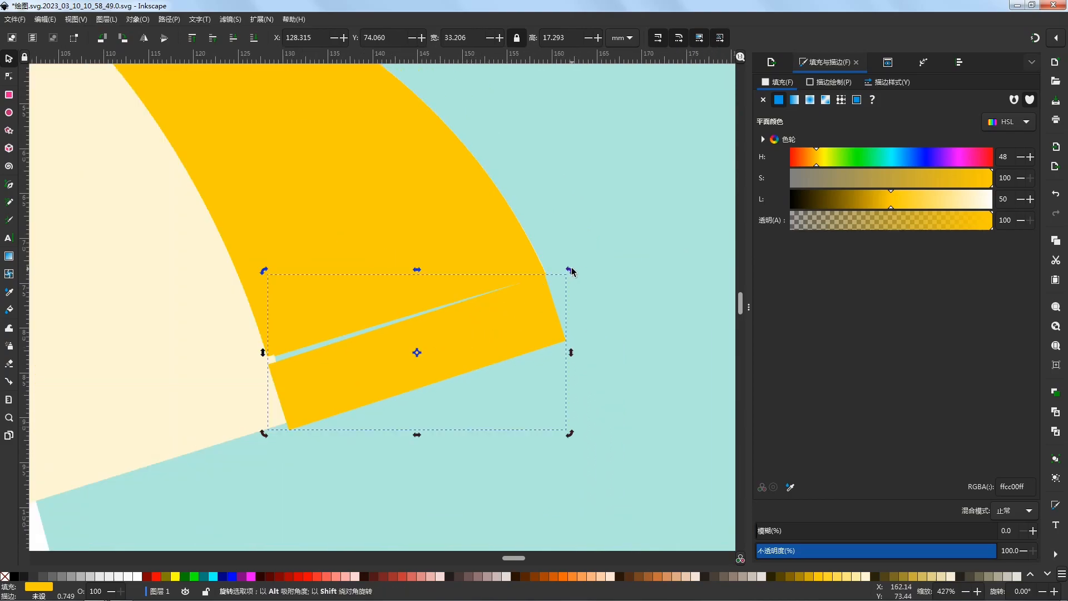
{"action": "left_click_drag", "start_coordinate": [571, 273], "coordinate": [575, 271]}
{"action": "left_click_drag", "start_coordinate": [502, 306], "coordinate": [505, 304]}
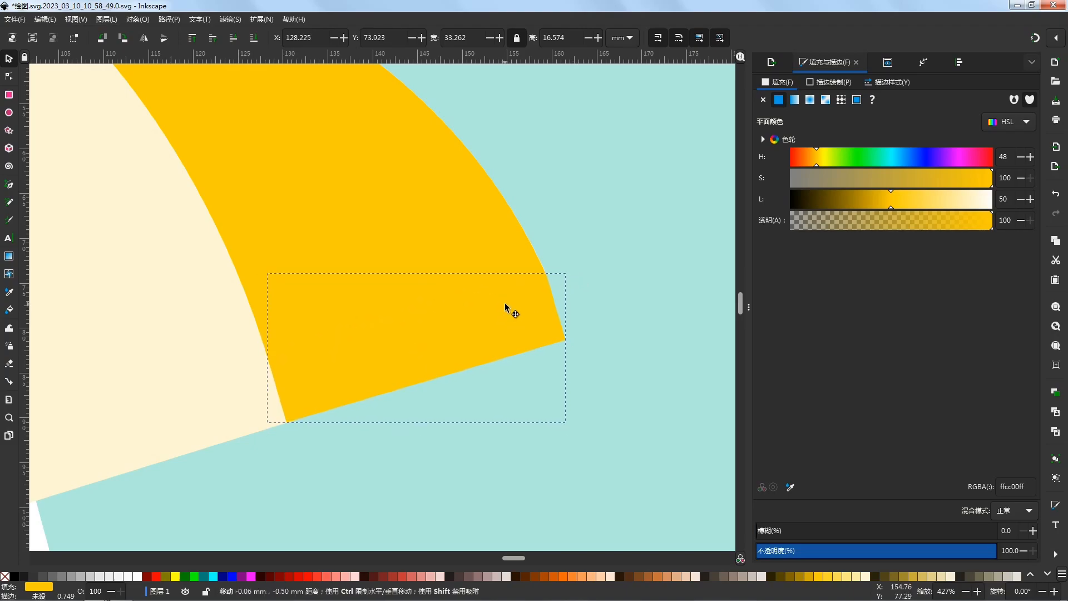
{"action": "left_click", "coordinate": [584, 286]}
{"action": "scroll", "coordinate": [546, 256], "scroll_direction": "up", "scroll_amount": 3}
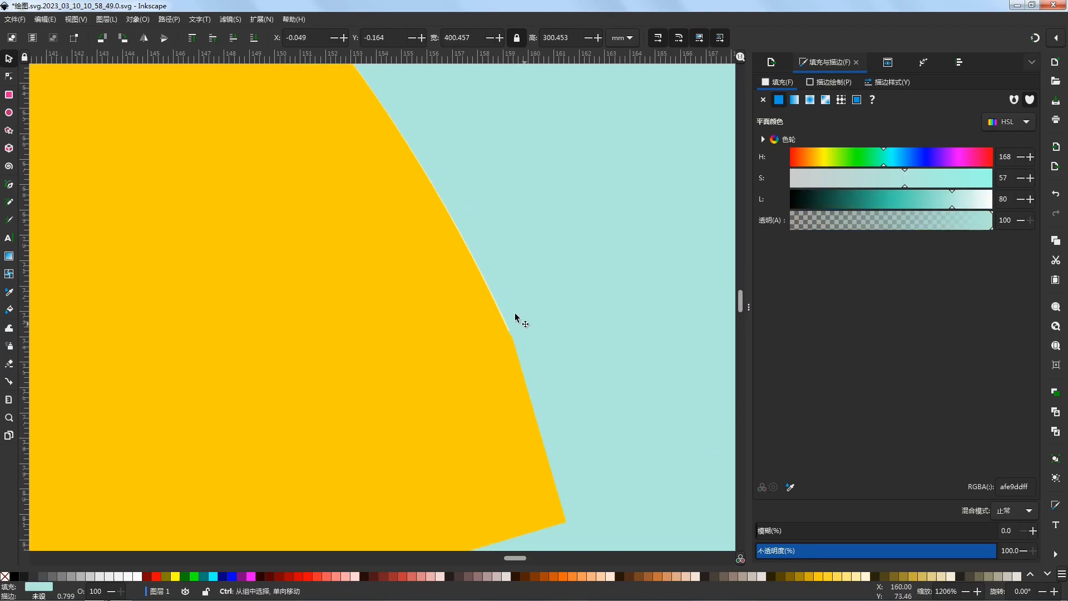
{"action": "scroll", "coordinate": [516, 316], "scroll_direction": "up", "scroll_amount": 3}
{"action": "left_click", "coordinate": [488, 345]}
{"action": "key", "text": "Delete"}
{"action": "key", "text": "ctrl+z"}
Step: Clear the selection, collapse the Fill and Stroke dialog and fit the whole page on the canvas to examine the scene
{"action": "scroll", "coordinate": [493, 340], "scroll_direction": "up", "scroll_amount": 5}
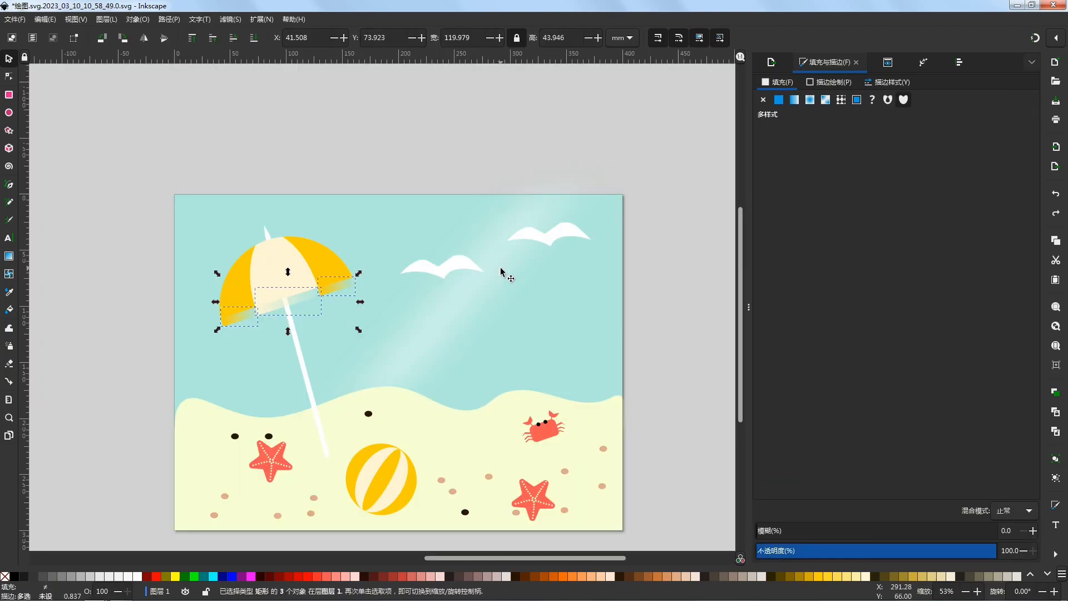
{"action": "left_click", "coordinate": [666, 361]}
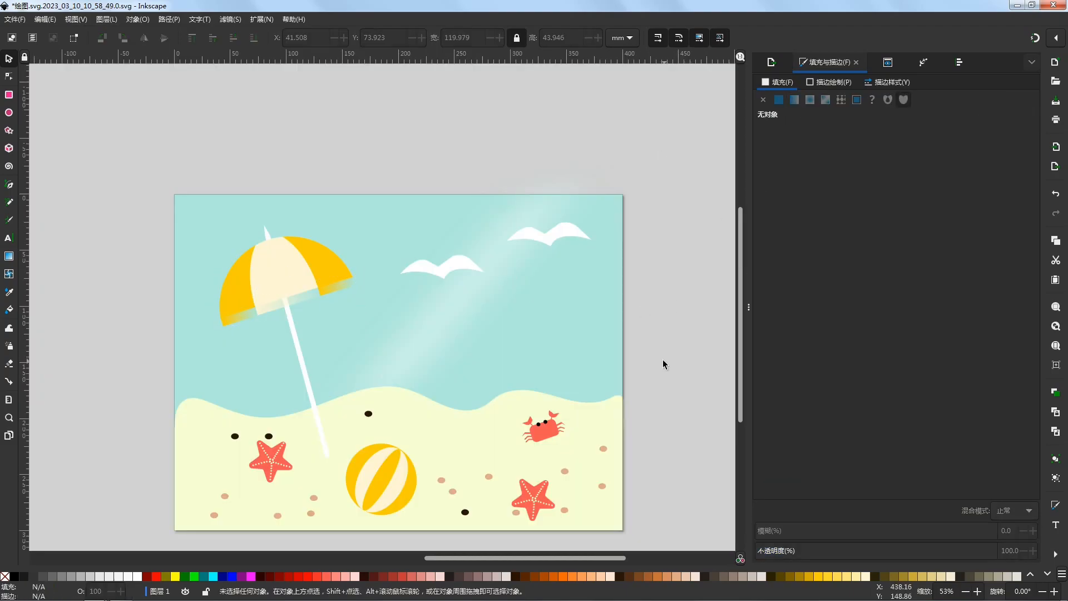
{"action": "left_click_drag", "start_coordinate": [666, 361], "coordinate": [659, 354]}
{"action": "left_click", "coordinate": [1059, 348]}
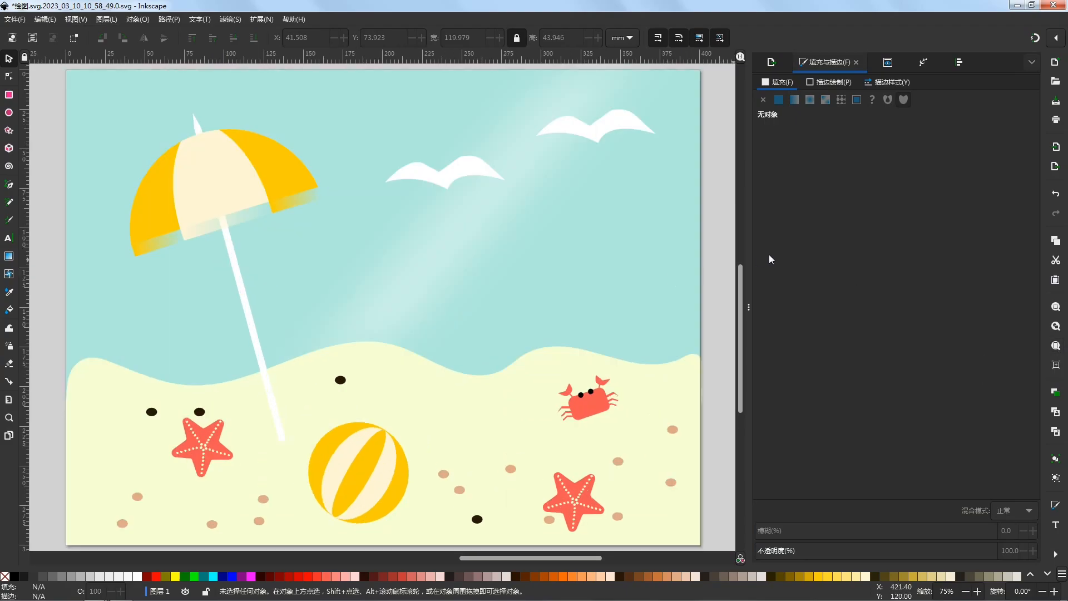
{"action": "left_click_drag", "start_coordinate": [752, 266], "coordinate": [1038, 256]}
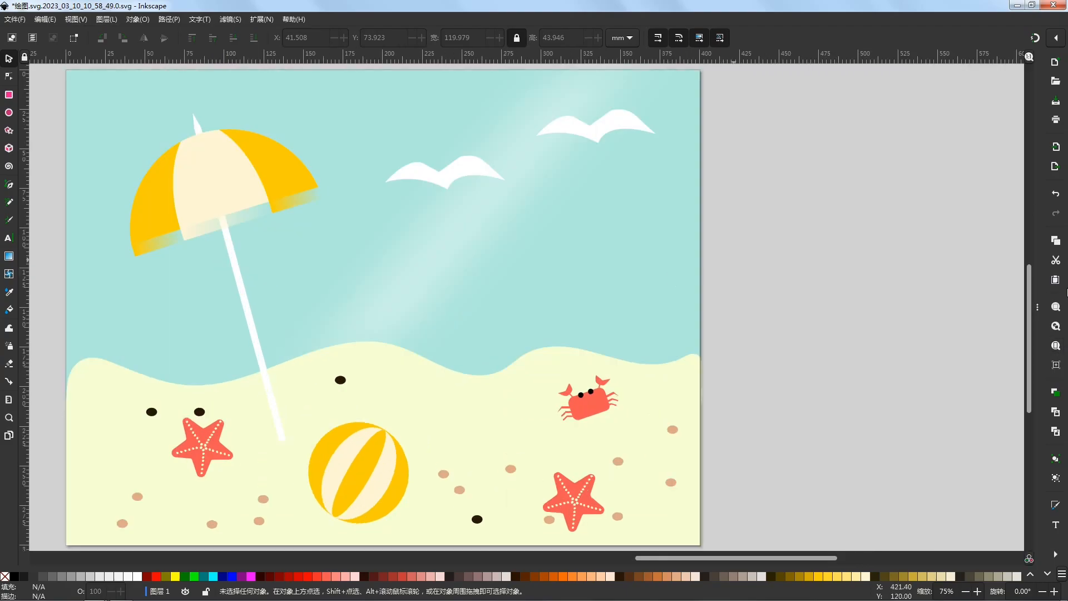
{"action": "left_click", "coordinate": [1057, 349]}
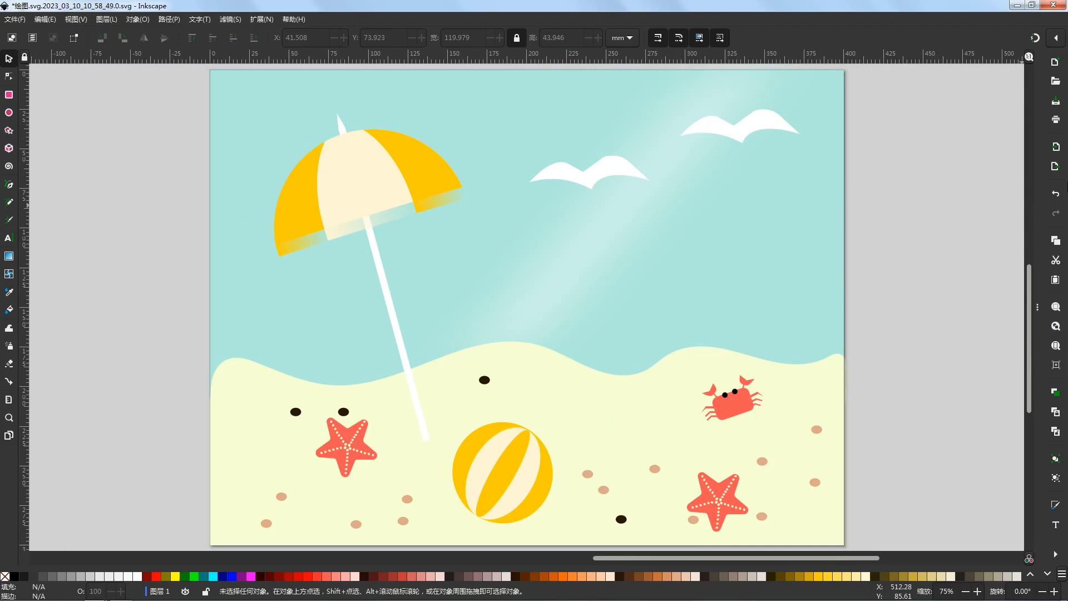